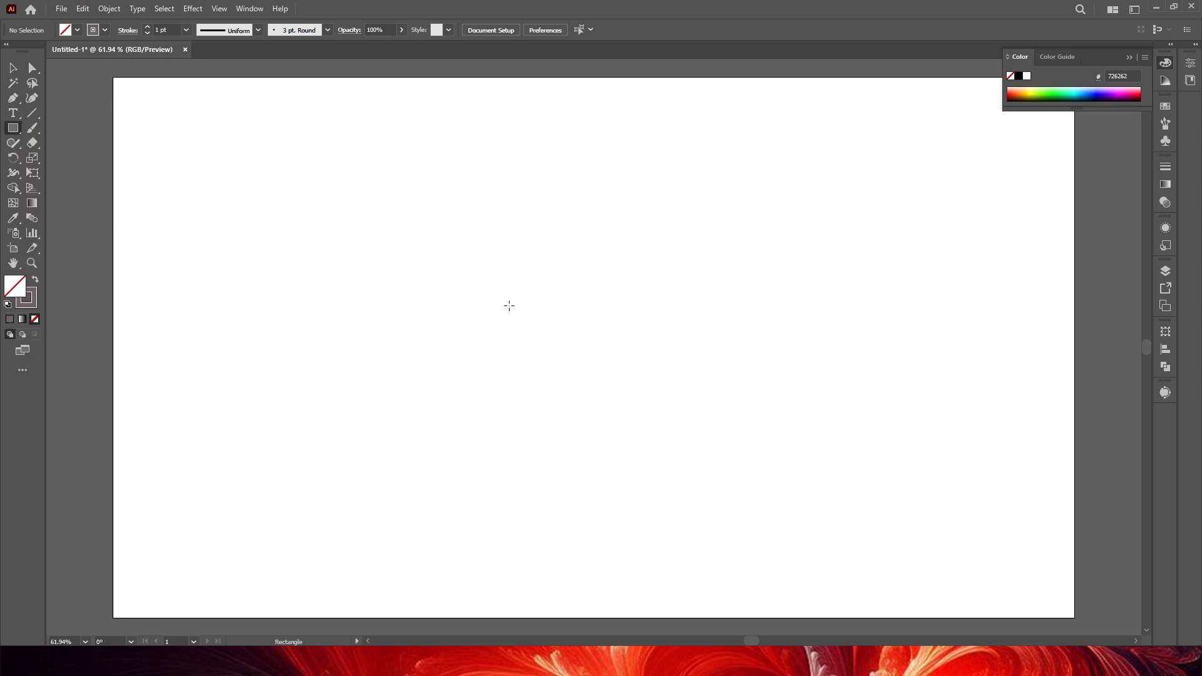
Create a square with the Rectangle tool using a width of 2000 px, and scale it down to about 1023 px inside the artboard.
{"action": "left_click", "coordinate": [529, 345]}
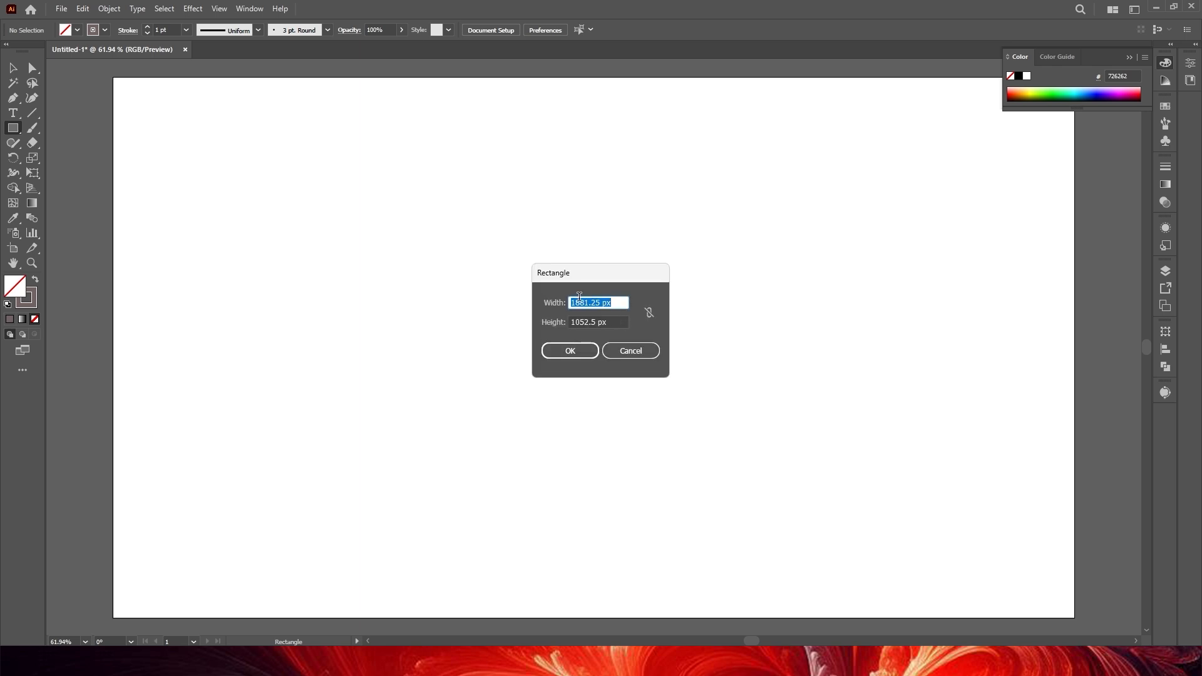
{"action": "type", "text": "2000"}
{"action": "key", "text": "Tab"}
{"action": "type", "text": "2"}
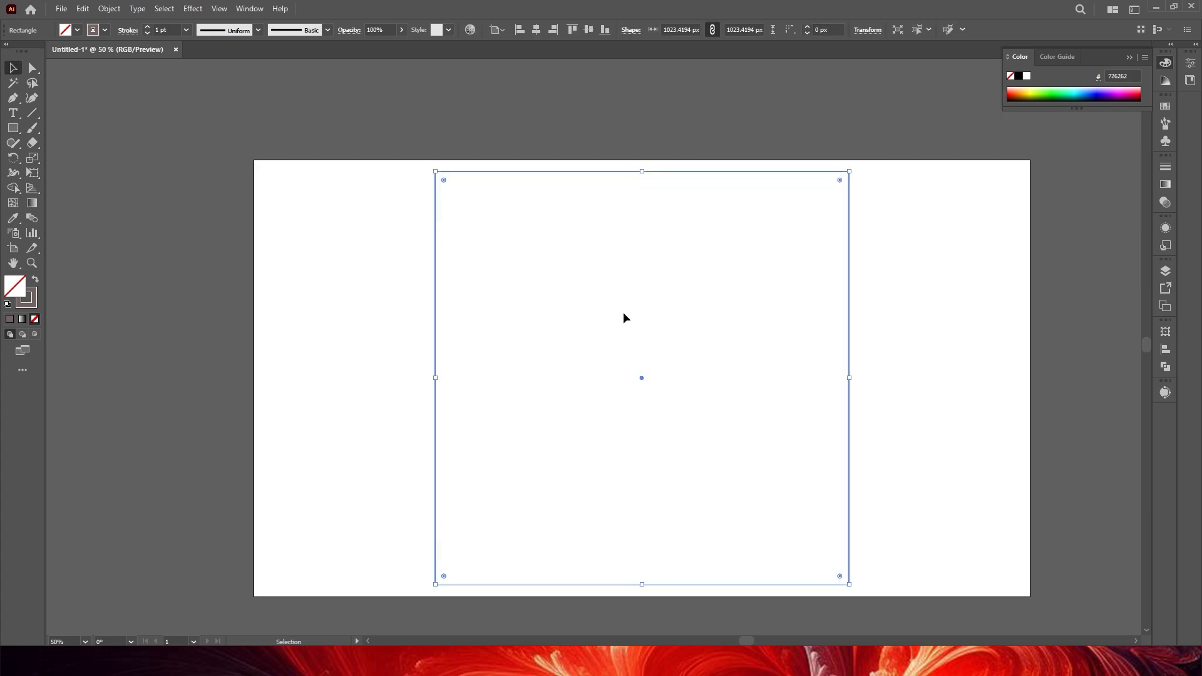
{"action": "left_click_drag", "start_coordinate": [391, 158], "coordinate": [579, 299]}
Split the square into a grid of 20 rows and 20 columns, with the preview turned on.
{"action": "left_click", "coordinate": [109, 9]}
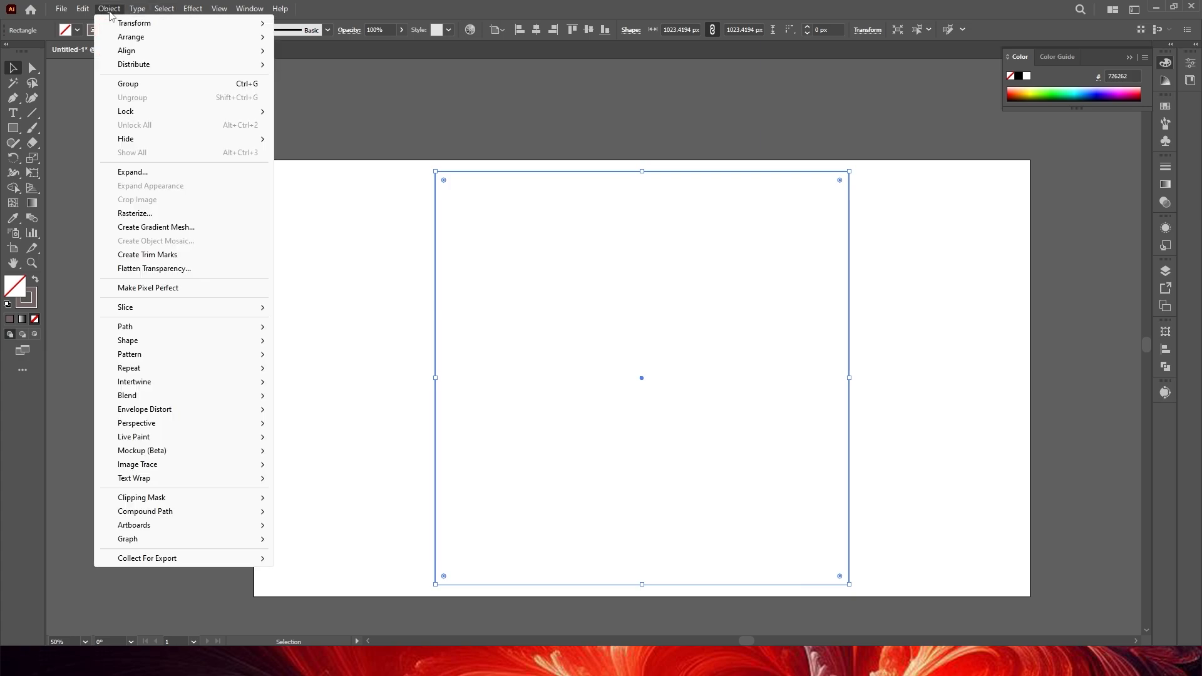
{"action": "mouse_move", "coordinate": [170, 329]}
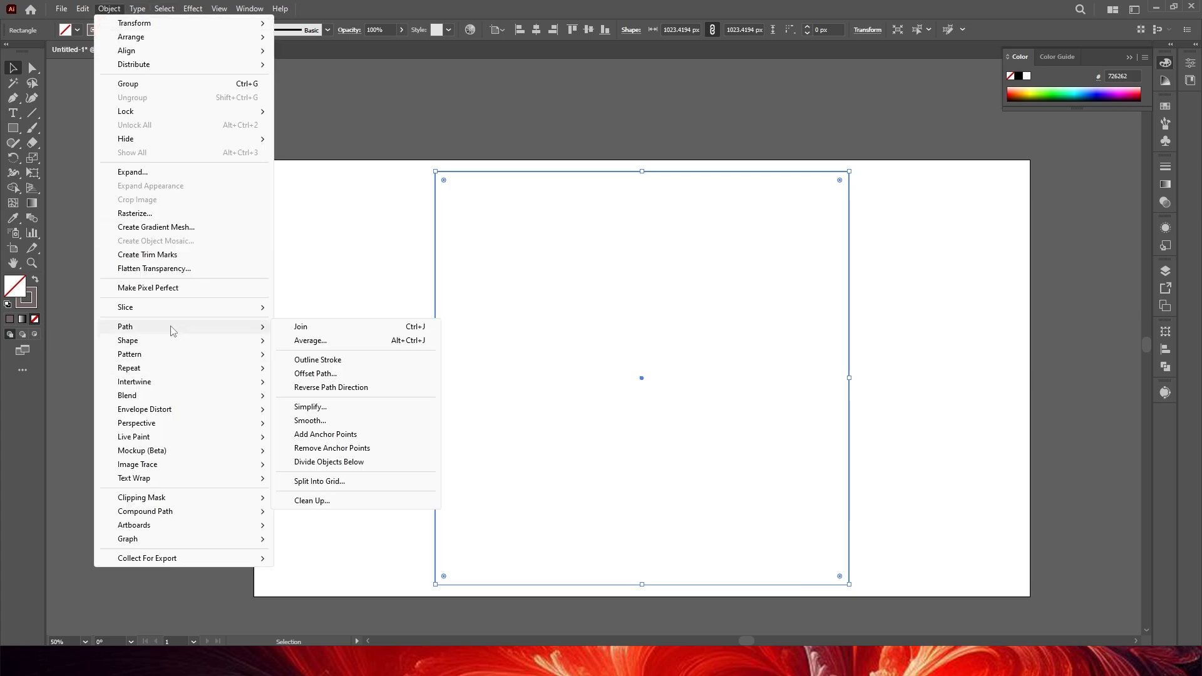
{"action": "left_click", "coordinate": [332, 489]}
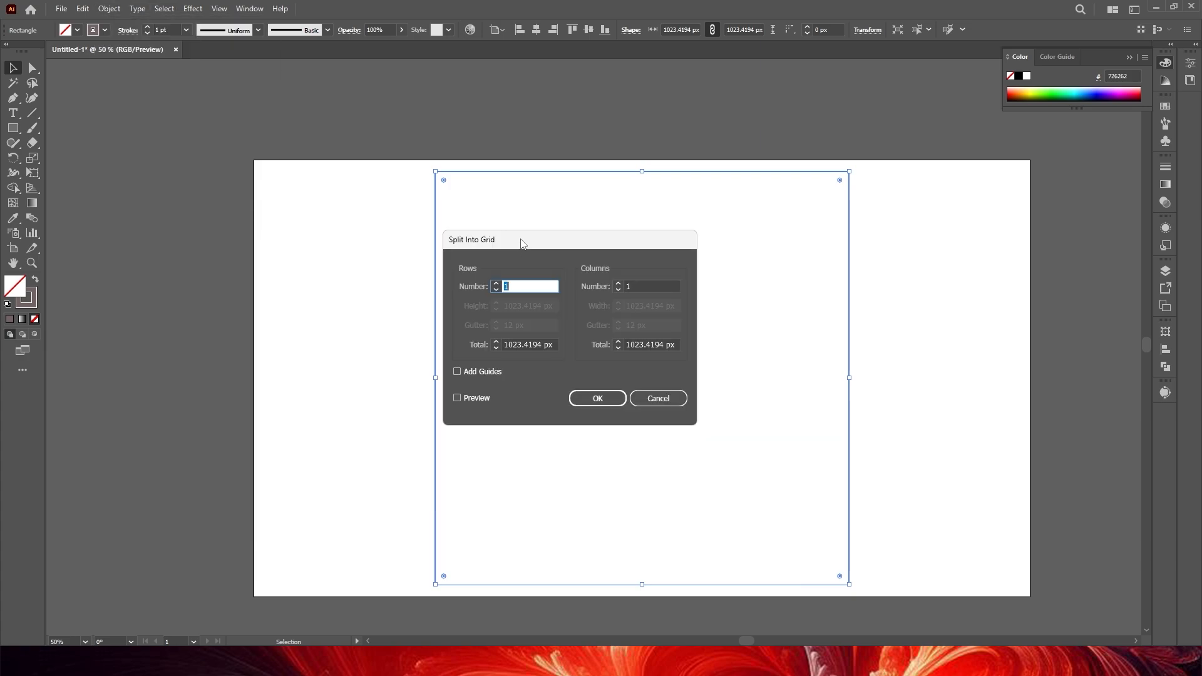
{"action": "left_click_drag", "start_coordinate": [521, 243], "coordinate": [225, 268]}
{"action": "left_click", "coordinate": [155, 421]}
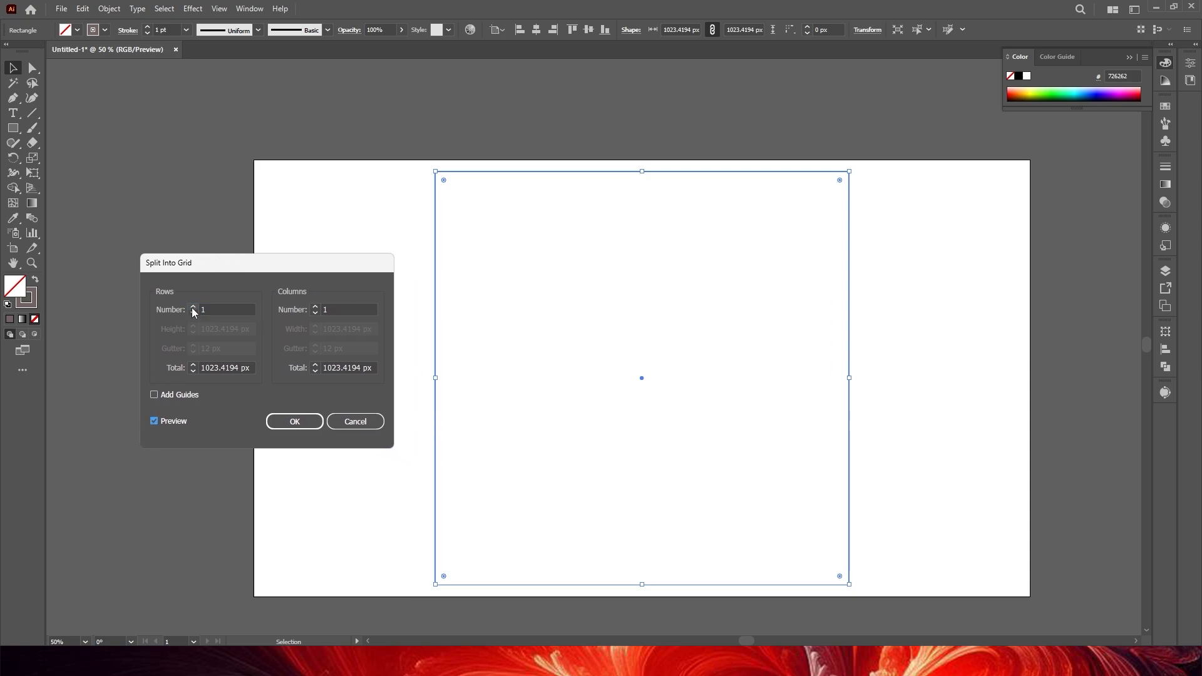
{"action": "scroll", "coordinate": [191, 306], "scroll_direction": "up", "scroll_amount": 9}
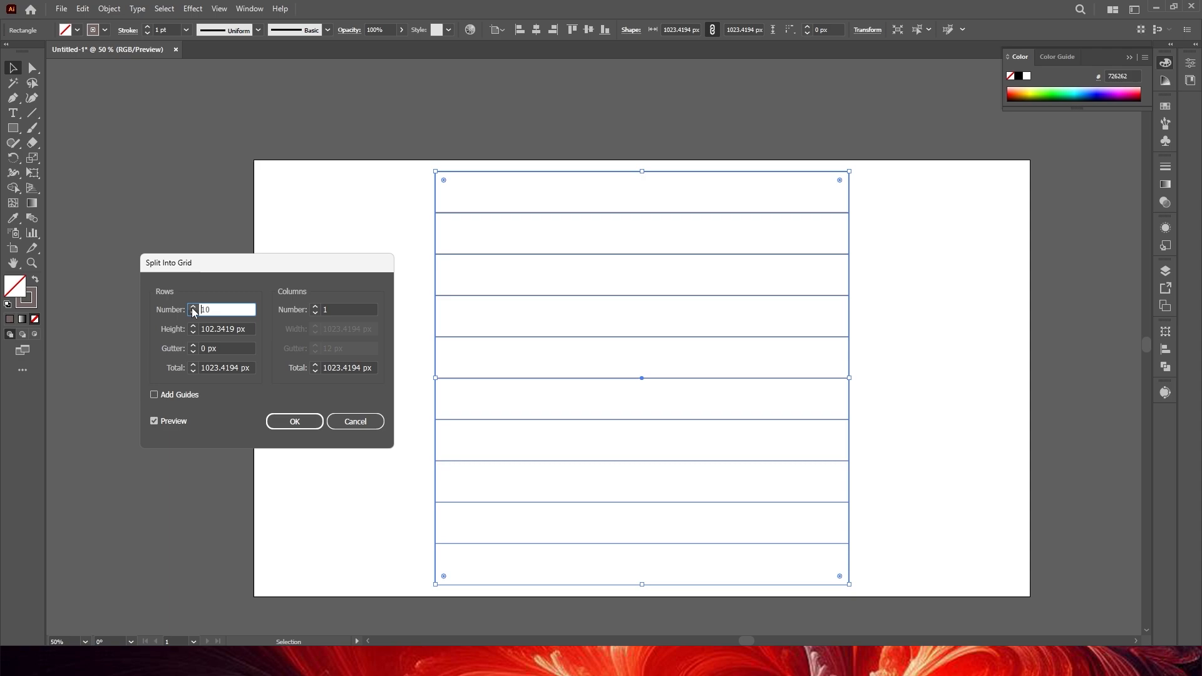
{"action": "scroll", "coordinate": [192, 307], "scroll_direction": "up", "scroll_amount": 9}
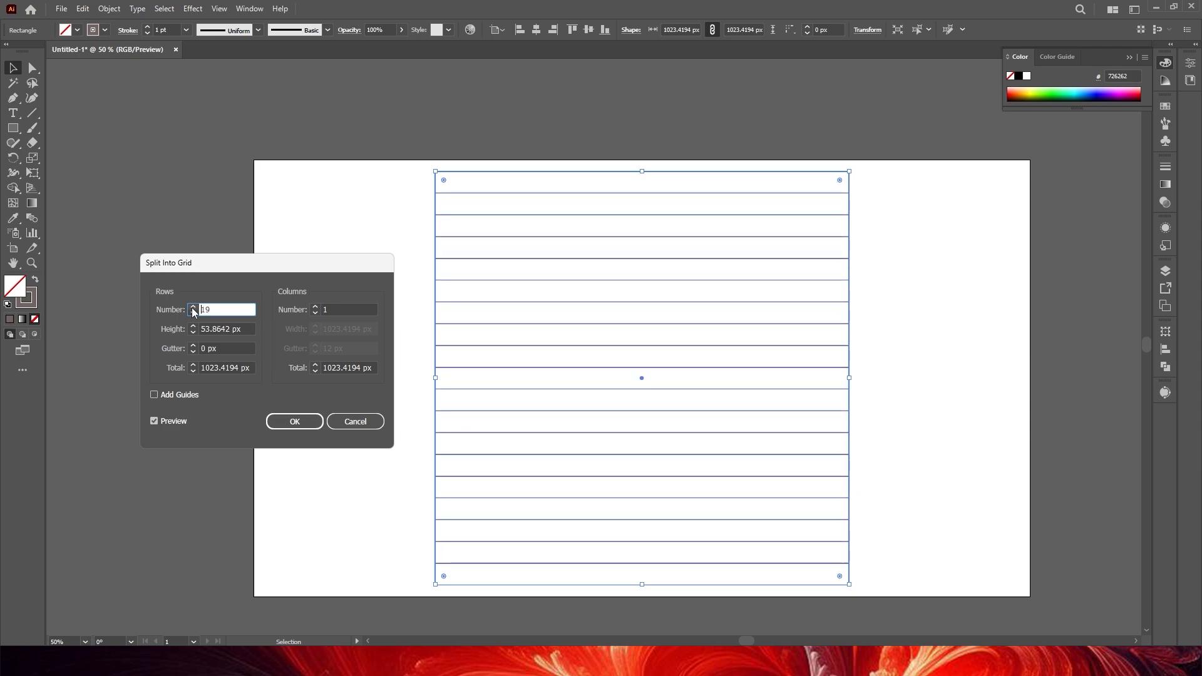
{"action": "scroll", "coordinate": [192, 307], "scroll_direction": "up", "scroll_amount": 1}
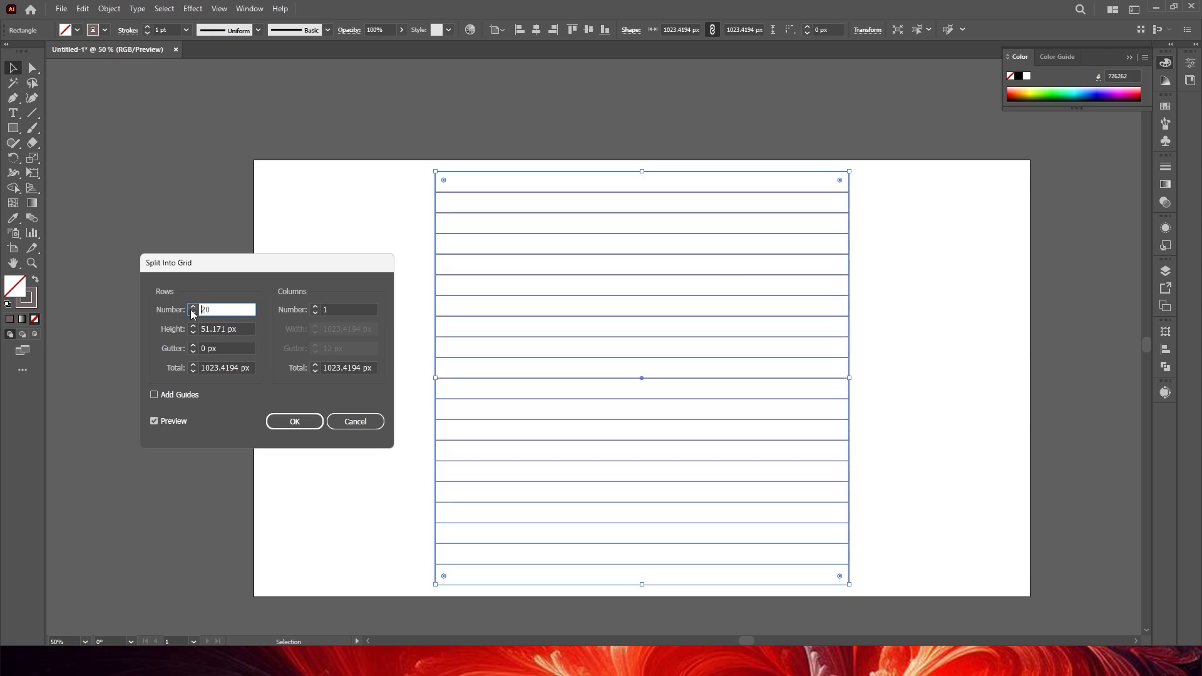
{"action": "double_click", "coordinate": [330, 307]}
{"action": "type", "text": "20"}
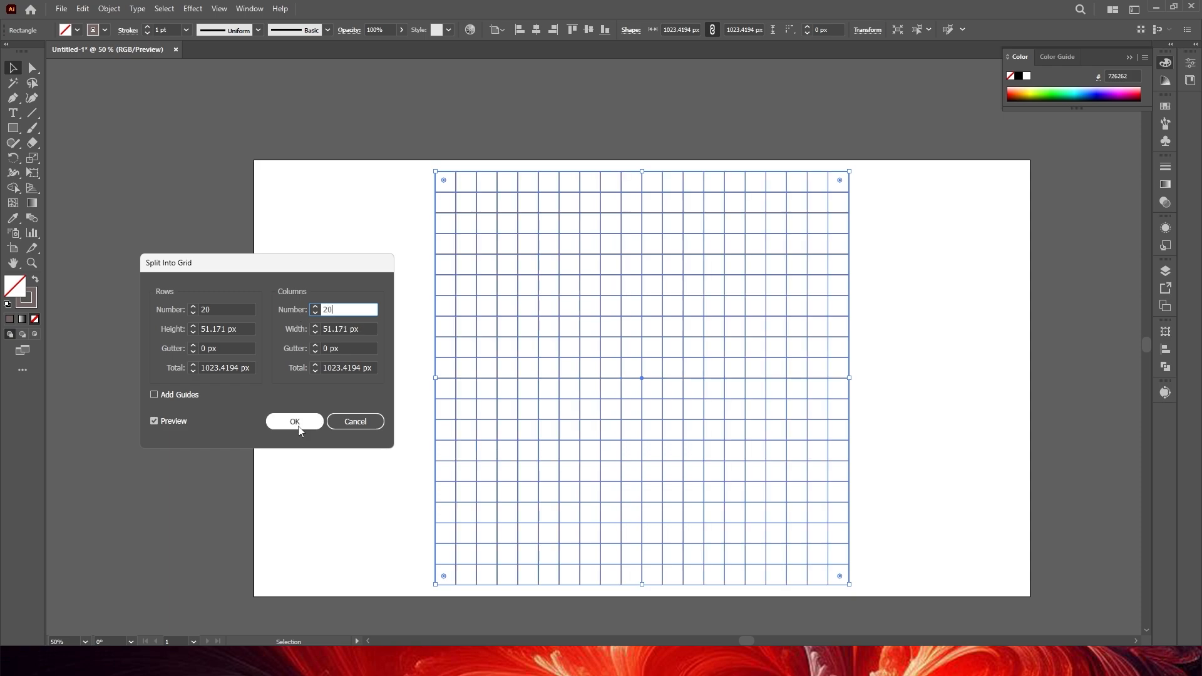
{"action": "left_click", "coordinate": [295, 422]}
Select all the grid cells and clear them from the artboard.
{"action": "left_click", "coordinate": [324, 354]}
{"action": "left_click_drag", "start_coordinate": [342, 163], "coordinate": [886, 604]}
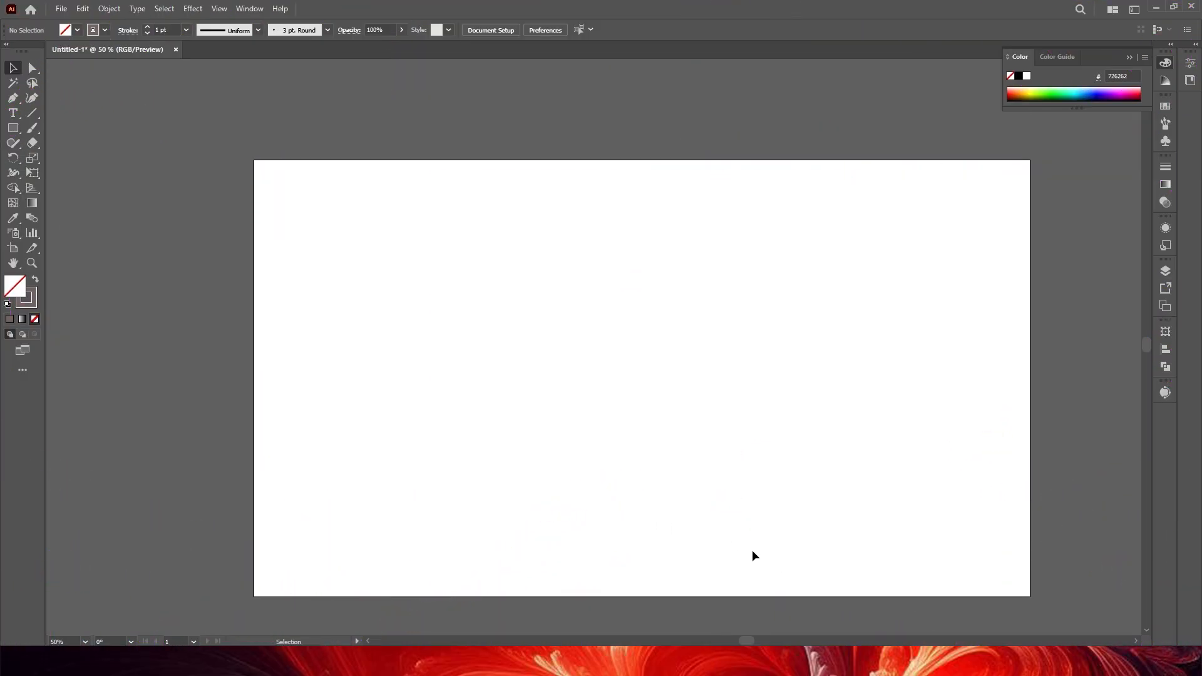
Place the text "Awesome" in the Birds of Paradise font at about 315 pt, center-aligned in the middle of the artboard.
{"action": "key", "text": "t"}
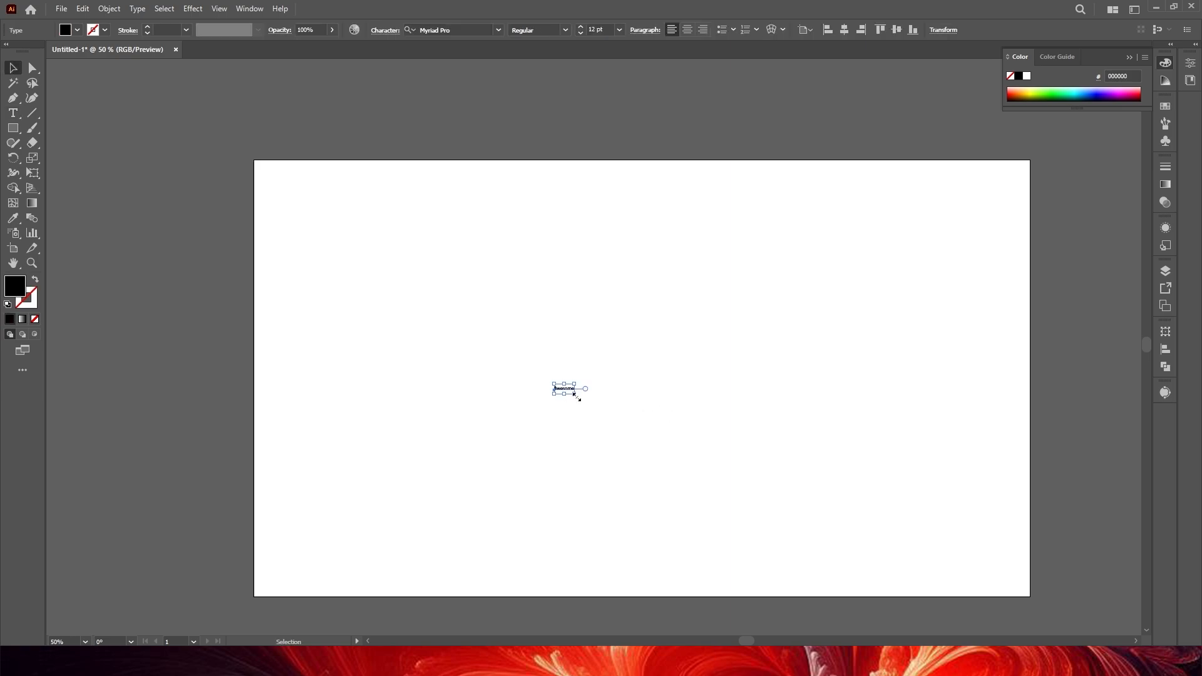
{"action": "left_click_drag", "start_coordinate": [576, 396], "coordinate": [825, 457]}
{"action": "left_click", "coordinate": [687, 30]}
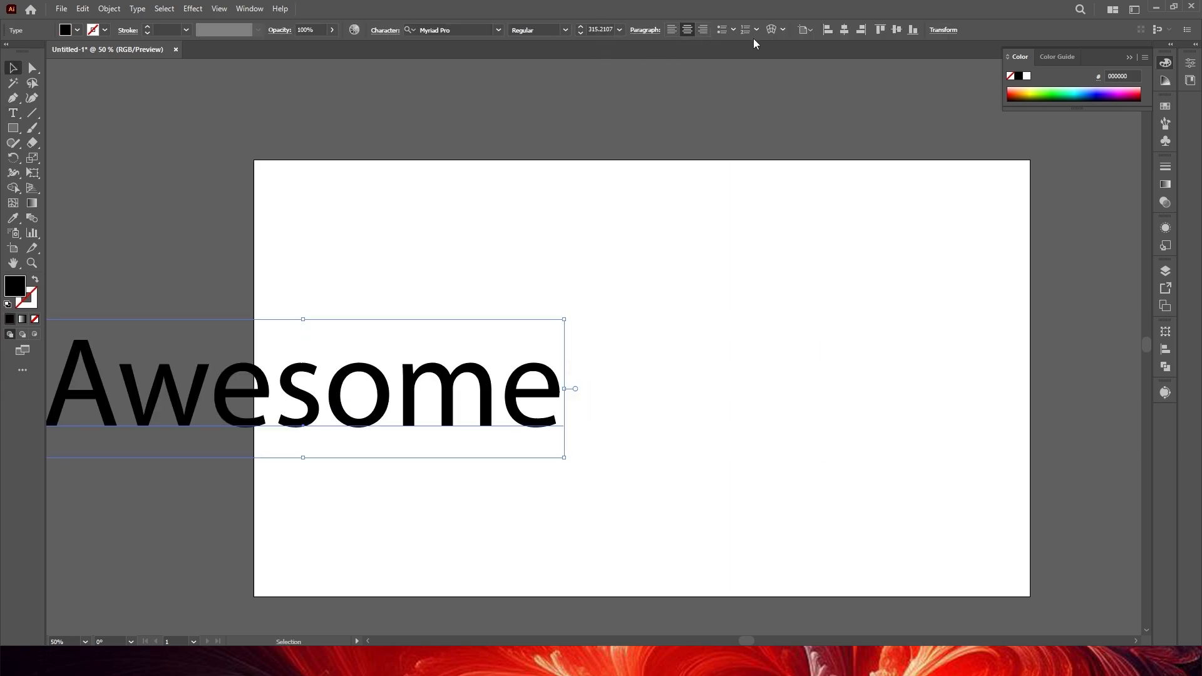
{"action": "left_click", "coordinate": [844, 30]}
{"action": "left_click", "coordinate": [498, 30]}
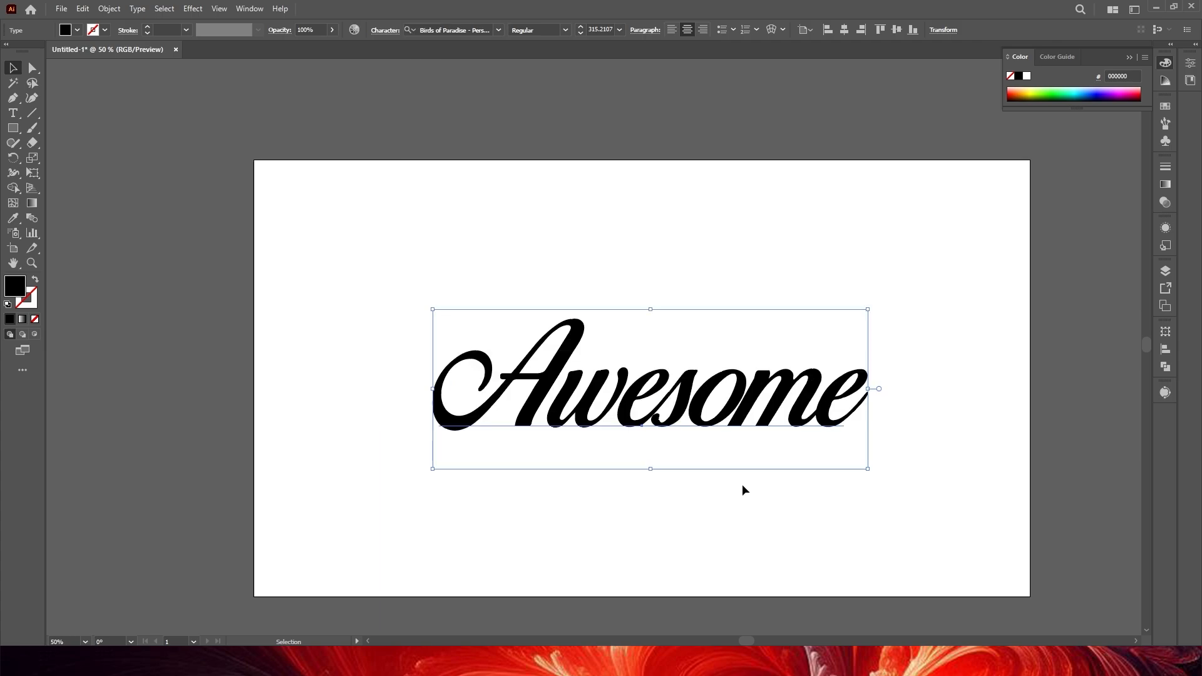
Convert the "Awesome" text to outlines and deselect it.
{"action": "right_click", "coordinate": [742, 483]}
{"action": "left_click", "coordinate": [708, 212]}
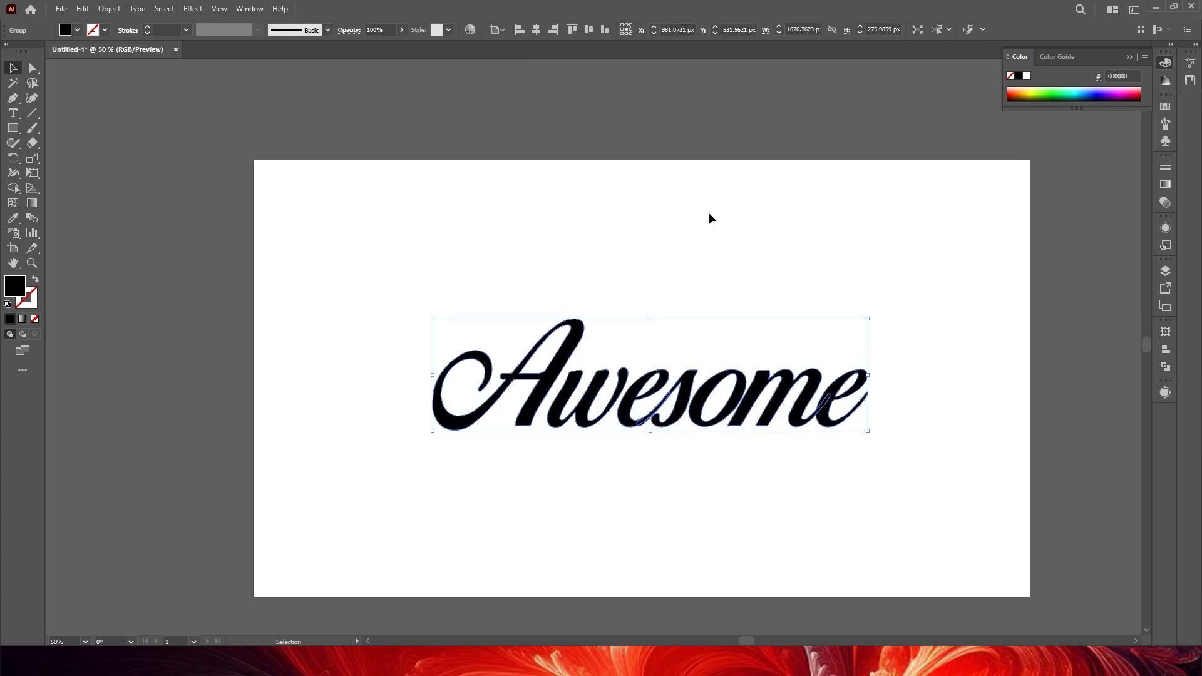
{"action": "left_click", "coordinate": [648, 263]}
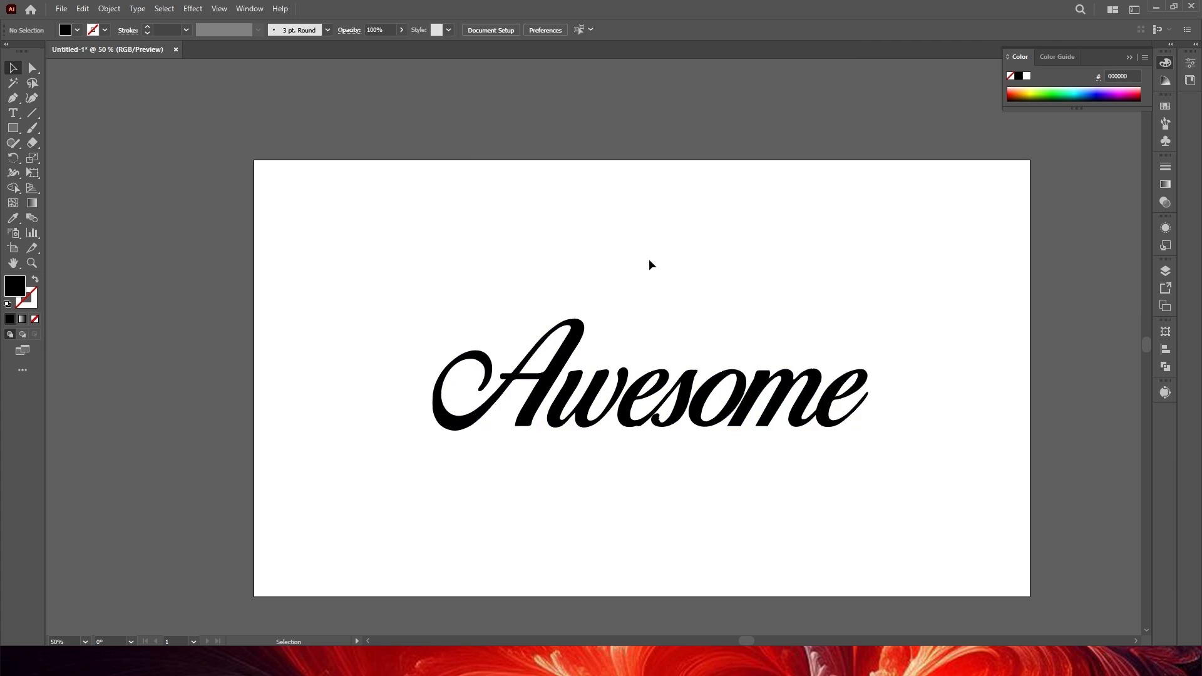
Select the outlined lettering and accept Pencil tool options with Smooth fidelity and editing of selected paths within 6 pixels.
{"action": "left_click_drag", "start_coordinate": [649, 258], "coordinate": [717, 400]}
{"action": "double_click", "coordinate": [13, 142]}
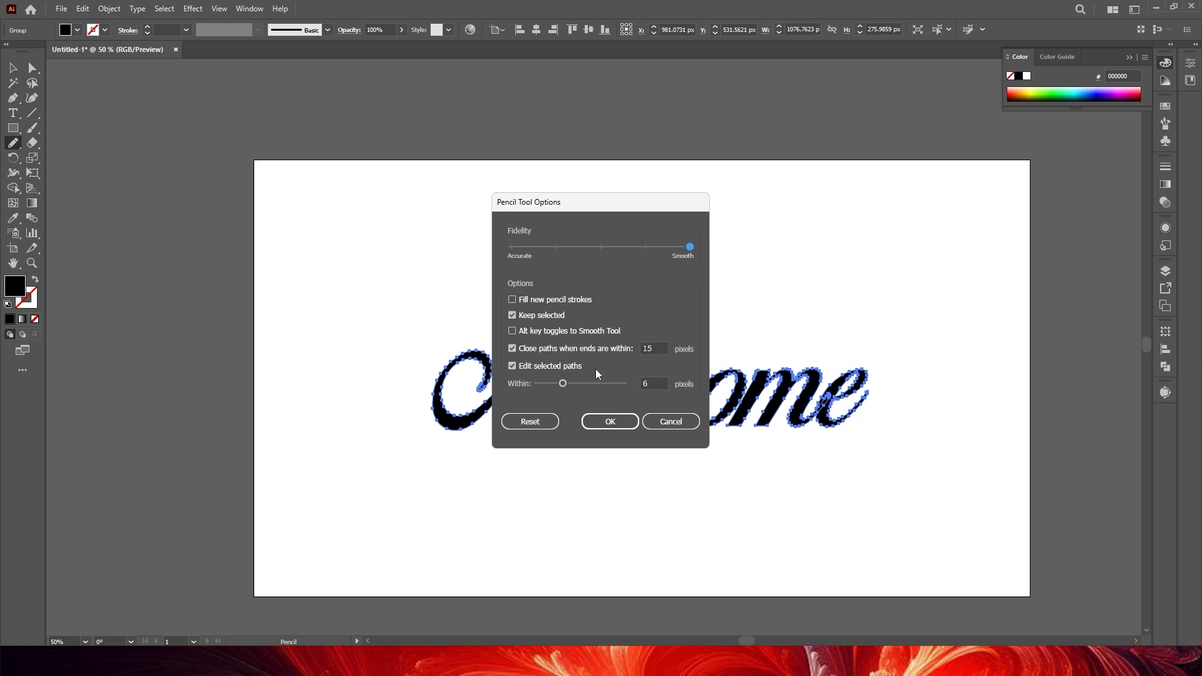
{"action": "left_click", "coordinate": [611, 421]}
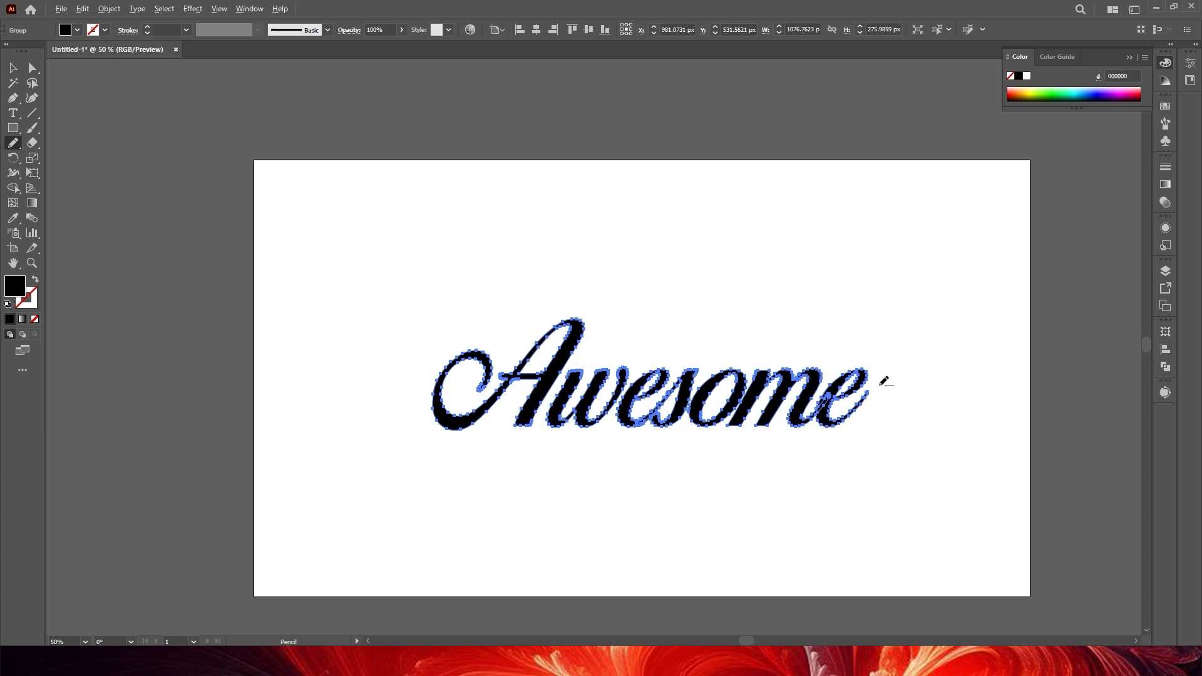
Redraw the tail of the final "e" with the Pencil tool as a rising swash with a rounded end.
{"action": "scroll", "coordinate": [880, 379], "scroll_direction": "up", "scroll_amount": 2}
{"action": "scroll", "coordinate": [519, 489], "scroll_direction": "down", "scroll_amount": 1}
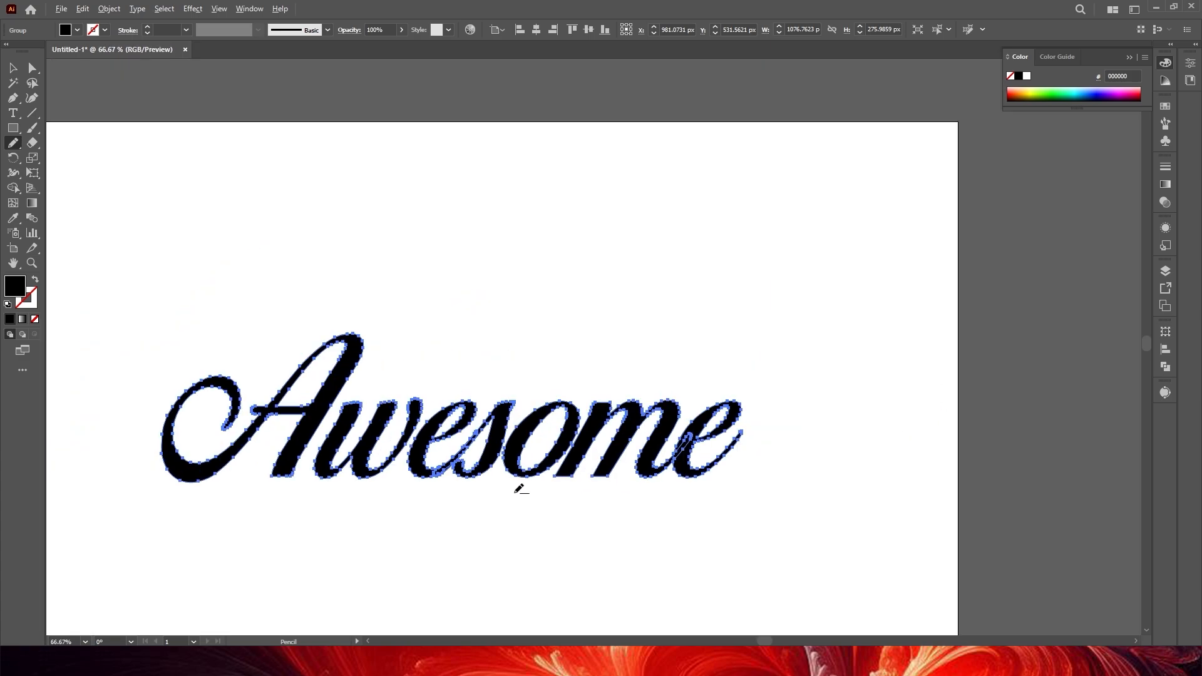
{"action": "scroll", "coordinate": [756, 426], "scroll_direction": "up", "scroll_amount": 2}
{"action": "mouse_move", "coordinate": [741, 434]}
{"action": "left_mouse_down"}
{"action": "mouse_move", "coordinate": [786, 410]}
{"action": "mouse_move", "coordinate": [780, 397]}
{"action": "mouse_move", "coordinate": [708, 470]}
{"action": "left_mouse_up"}
{"action": "left_click", "coordinate": [32, 67]}
{"action": "left_click", "coordinate": [723, 251]}
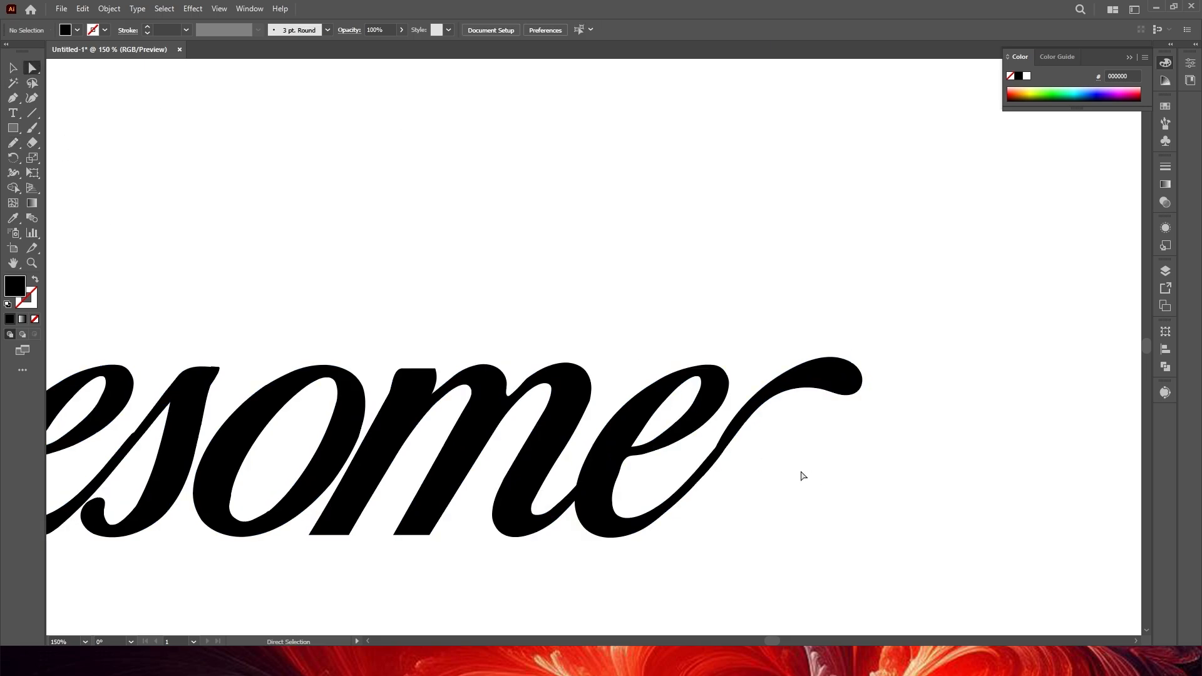
Smooth the join between the final "e" and its new swash by adjusting the anchor points and handles.
{"action": "scroll", "coordinate": [723, 426], "scroll_direction": "up", "scroll_amount": 2}
{"action": "left_click", "coordinate": [753, 397]}
{"action": "left_click_drag", "start_coordinate": [720, 424], "coordinate": [738, 435]}
{"action": "left_click_drag", "start_coordinate": [692, 512], "coordinate": [684, 506]}
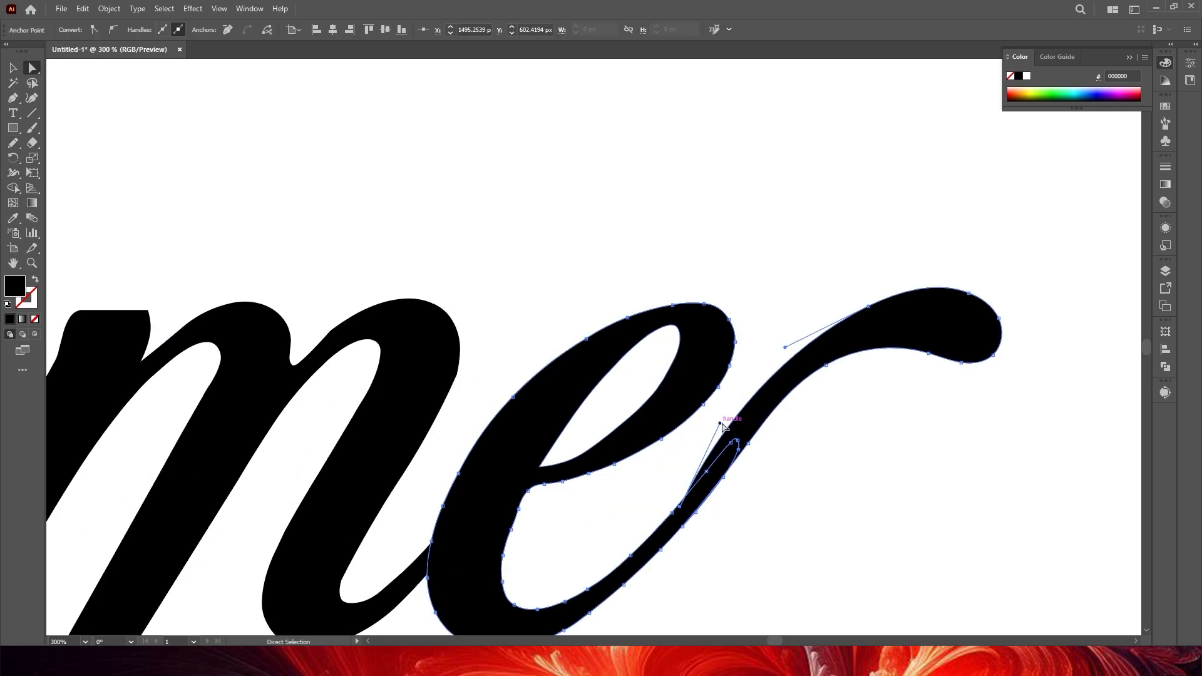
{"action": "left_click_drag", "start_coordinate": [720, 423], "coordinate": [725, 437]}
{"action": "left_click", "coordinate": [816, 446]}
Examine the anchor points of the "A" curl and of the final "e" with its swash.
{"action": "scroll", "coordinate": [816, 446], "scroll_direction": "down", "scroll_amount": 4}
{"action": "left_click", "coordinate": [464, 427]}
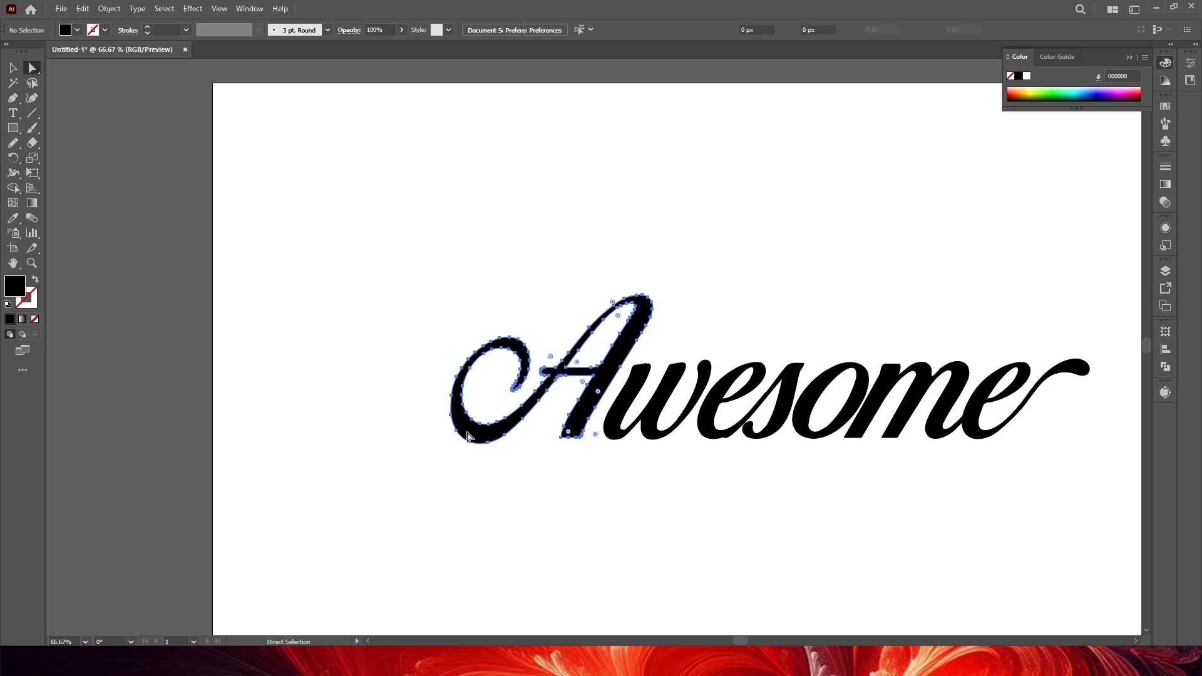
{"action": "left_click_drag", "start_coordinate": [420, 317], "coordinate": [481, 386]}
{"action": "left_click", "coordinate": [480, 387]}
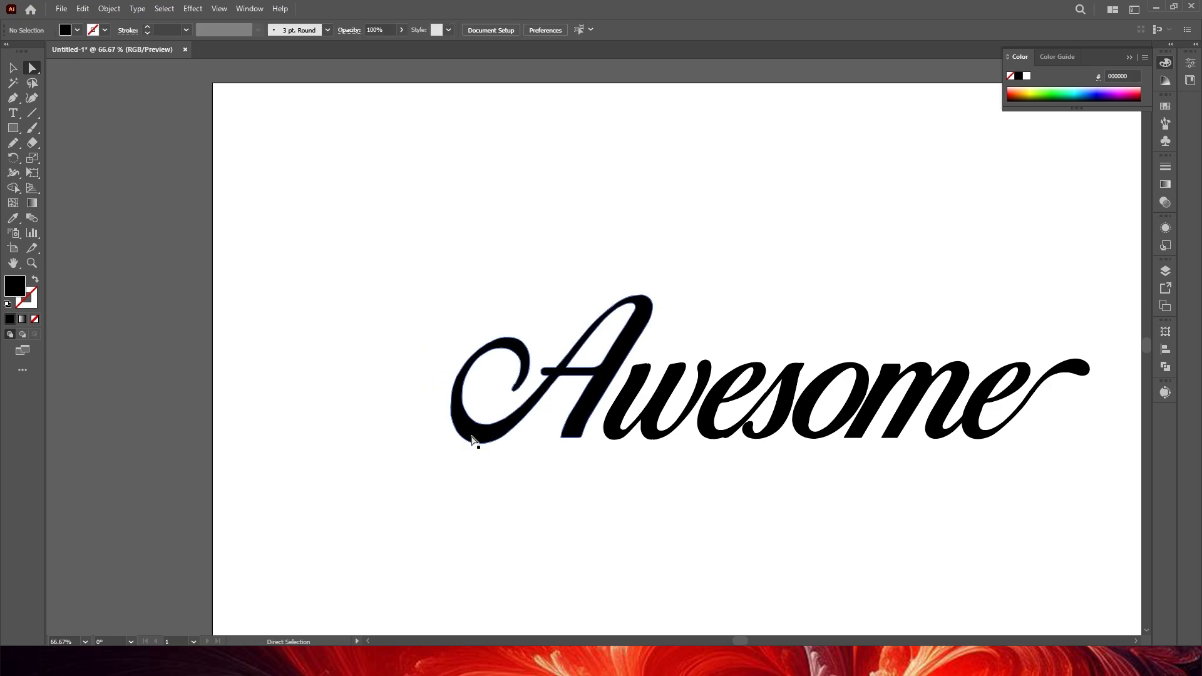
{"action": "left_click", "coordinate": [472, 435]}
{"action": "left_click", "coordinate": [531, 437]}
{"action": "left_click", "coordinate": [1081, 370]}
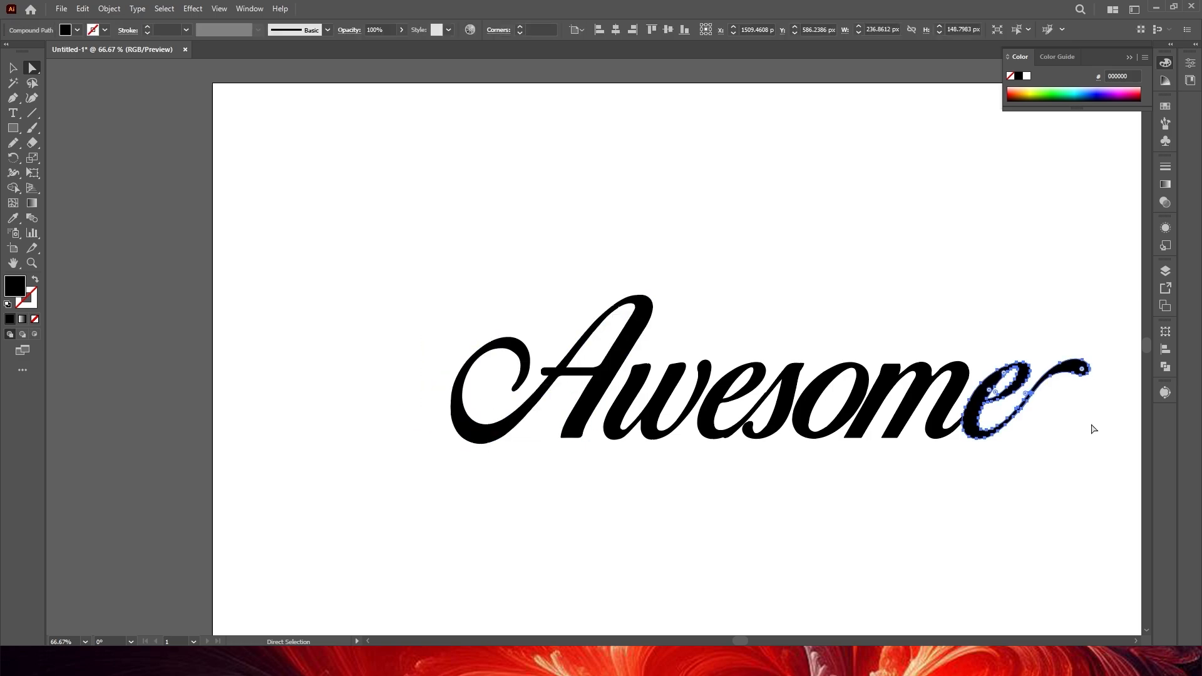
{"action": "left_click", "coordinate": [1080, 425]}
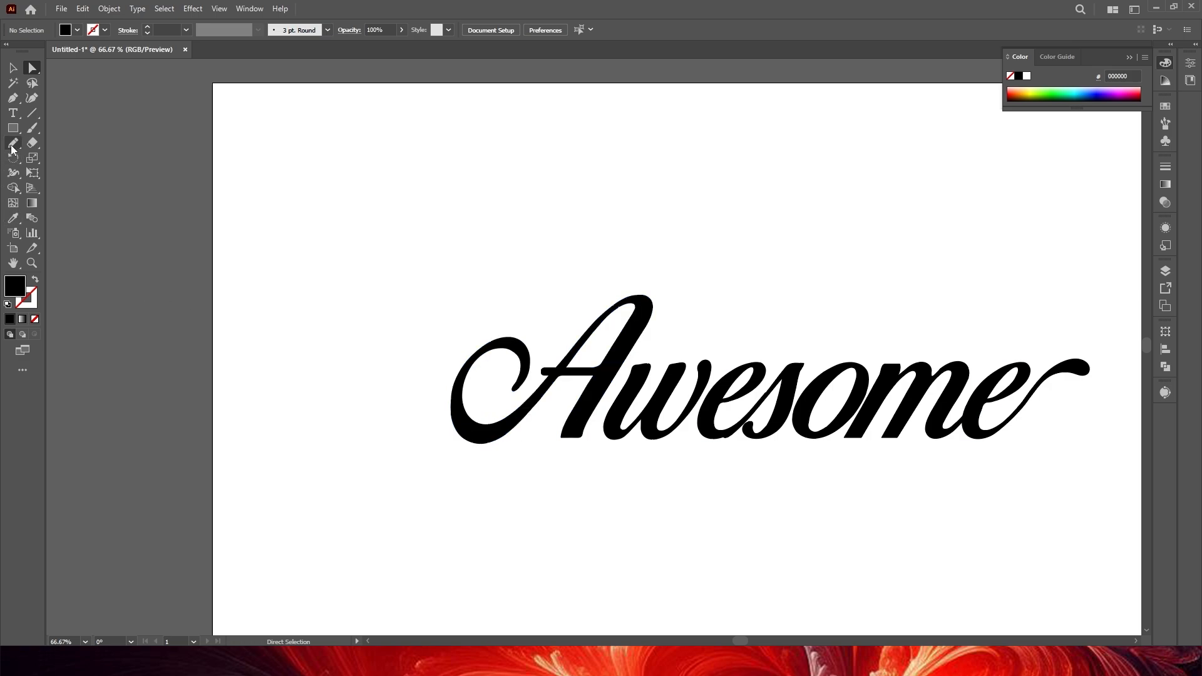
Draw a closed teardrop-shaped curl above the stub of the "A" with the Pencil tool and give it the lettering's black fill.
{"action": "left_click", "coordinate": [12, 144]}
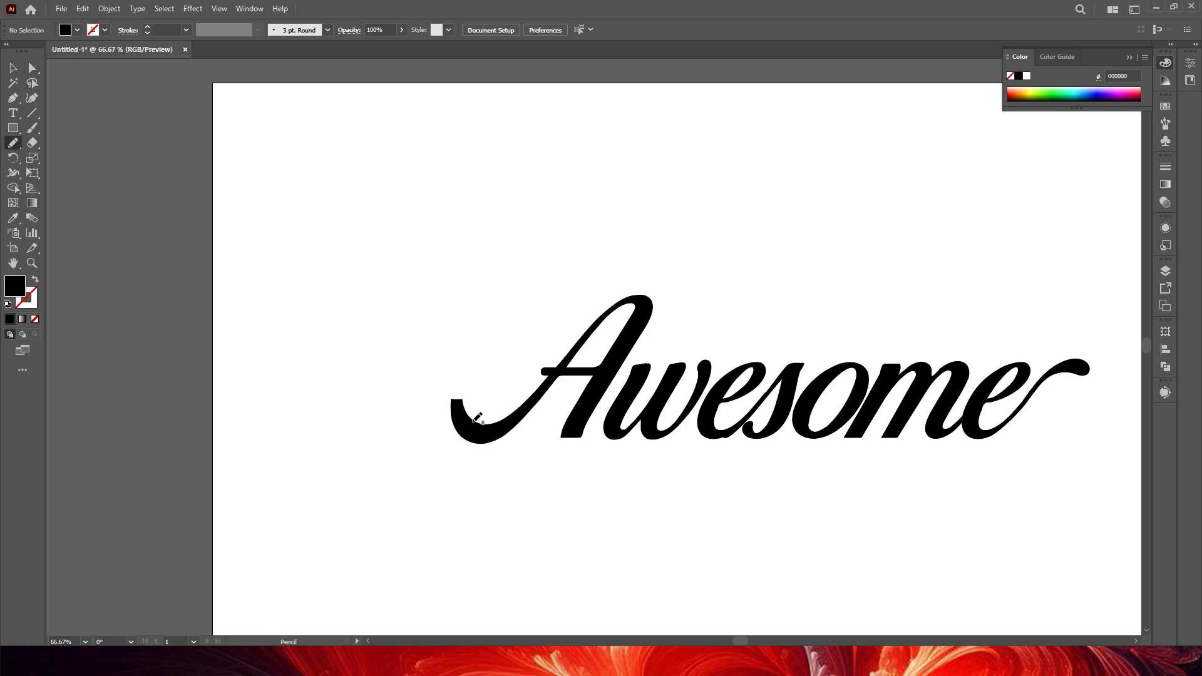
{"action": "mouse_move", "coordinate": [466, 416]}
{"action": "left_mouse_down"}
{"action": "mouse_move", "coordinate": [477, 350]}
{"action": "mouse_move", "coordinate": [503, 318]}
{"action": "mouse_move", "coordinate": [457, 338]}
{"action": "mouse_move", "coordinate": [449, 390]}
{"action": "mouse_move", "coordinate": [466, 418]}
{"action": "left_mouse_up"}
{"action": "key", "text": "i"}
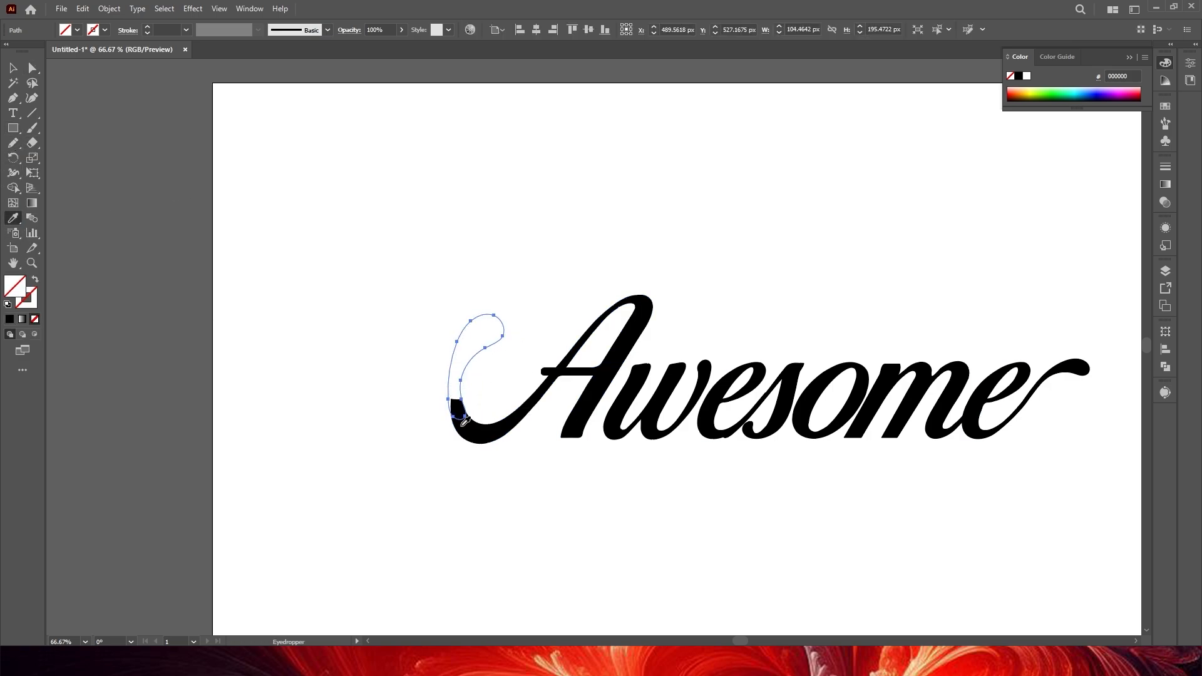
{"action": "left_click", "coordinate": [462, 421]}
Refine the new curl's outline where it meets the "A" so the two shapes blend smoothly.
{"action": "key", "text": "a"}
{"action": "left_click", "coordinate": [443, 453]}
{"action": "left_click", "coordinate": [457, 387]}
{"action": "scroll", "coordinate": [458, 387], "scroll_direction": "up", "scroll_amount": 4}
{"action": "left_click_drag", "start_coordinate": [465, 358], "coordinate": [469, 401]}
{"action": "left_click", "coordinate": [369, 355]}
{"action": "scroll", "coordinate": [368, 355], "scroll_direction": "down", "scroll_amount": 3}
{"action": "scroll", "coordinate": [351, 433], "scroll_direction": "down", "scroll_amount": 3}
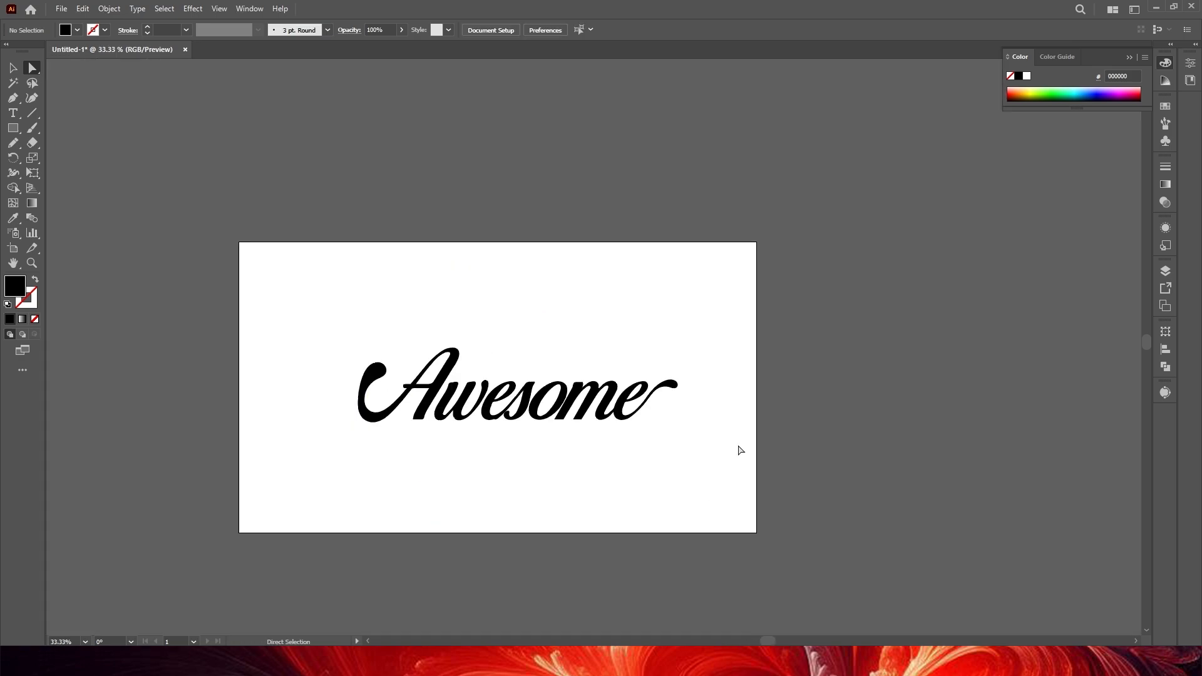
{"action": "scroll", "coordinate": [512, 376], "scroll_direction": "up", "scroll_amount": 2}
{"action": "key", "text": "n"}
{"action": "scroll", "coordinate": [446, 363], "scroll_direction": "up", "scroll_amount": 1}
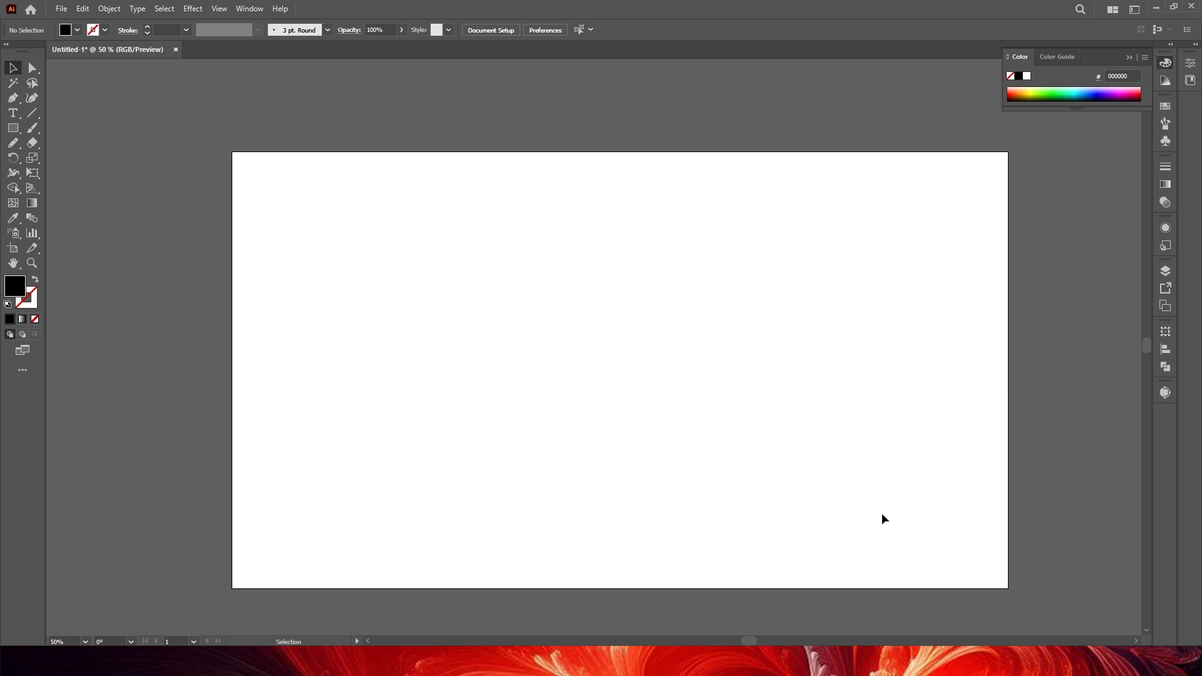
Draw a straight horizontal path about 1155 px long across the artboard with the Pen tool, using a black stroke and no fill.
{"action": "left_click", "coordinate": [13, 99]}
{"action": "key", "text": "shift+x"}
{"action": "left_click", "coordinate": [397, 370]}
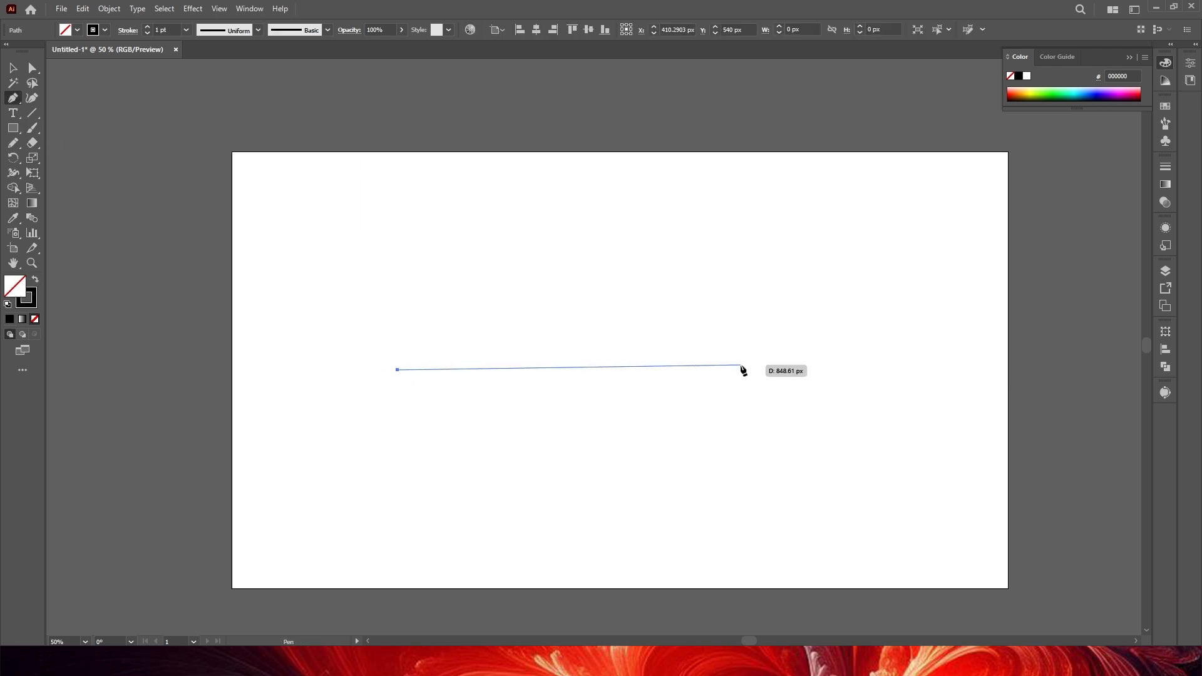
Select the horizontal line and set its stroke weight to 20 pt.
{"action": "left_click_drag", "start_coordinate": [459, 314], "coordinate": [560, 443]}
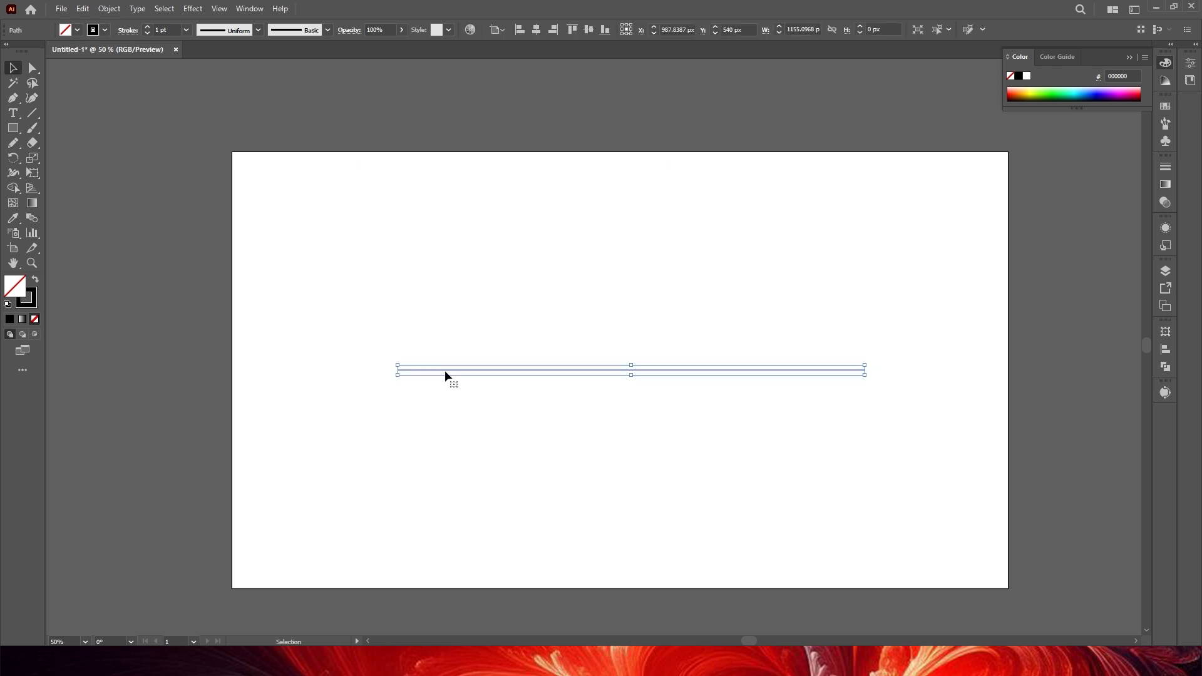
{"action": "scroll", "coordinate": [147, 32], "scroll_direction": "up", "scroll_amount": 7}
{"action": "scroll", "coordinate": [149, 28], "scroll_direction": "up", "scroll_amount": 12}
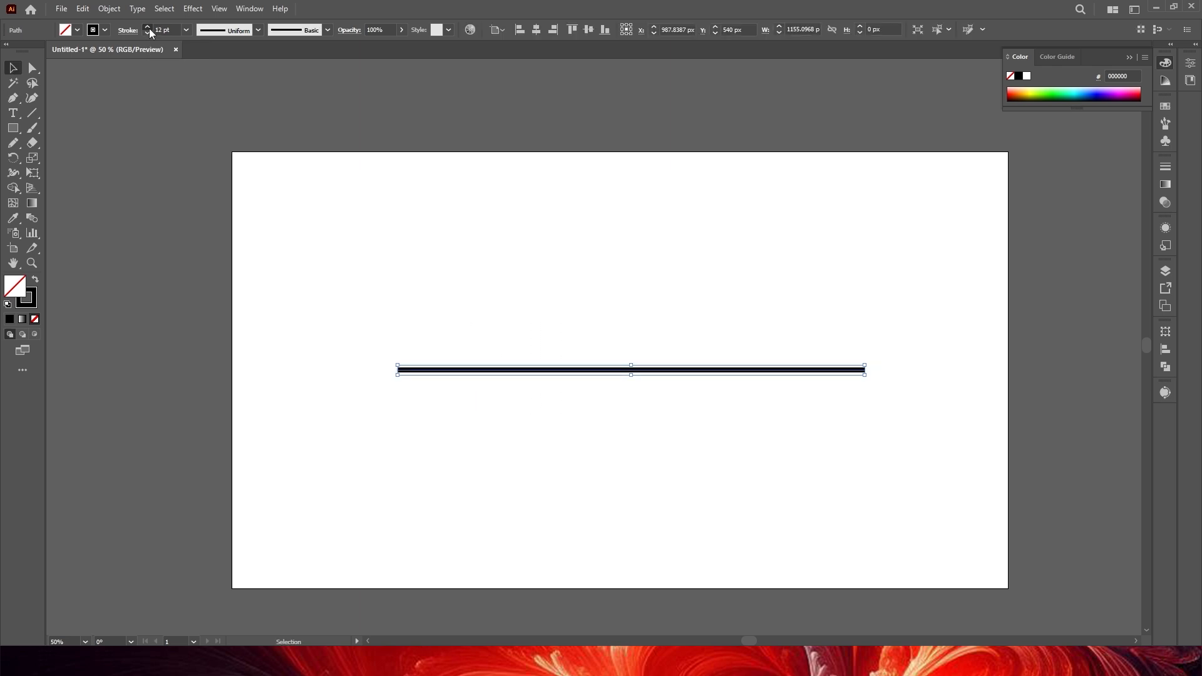
{"action": "left_click", "coordinate": [460, 315]}
{"action": "left_click_drag", "start_coordinate": [491, 307], "coordinate": [647, 460]}
{"action": "left_click_drag", "start_coordinate": [591, 294], "coordinate": [718, 418]}
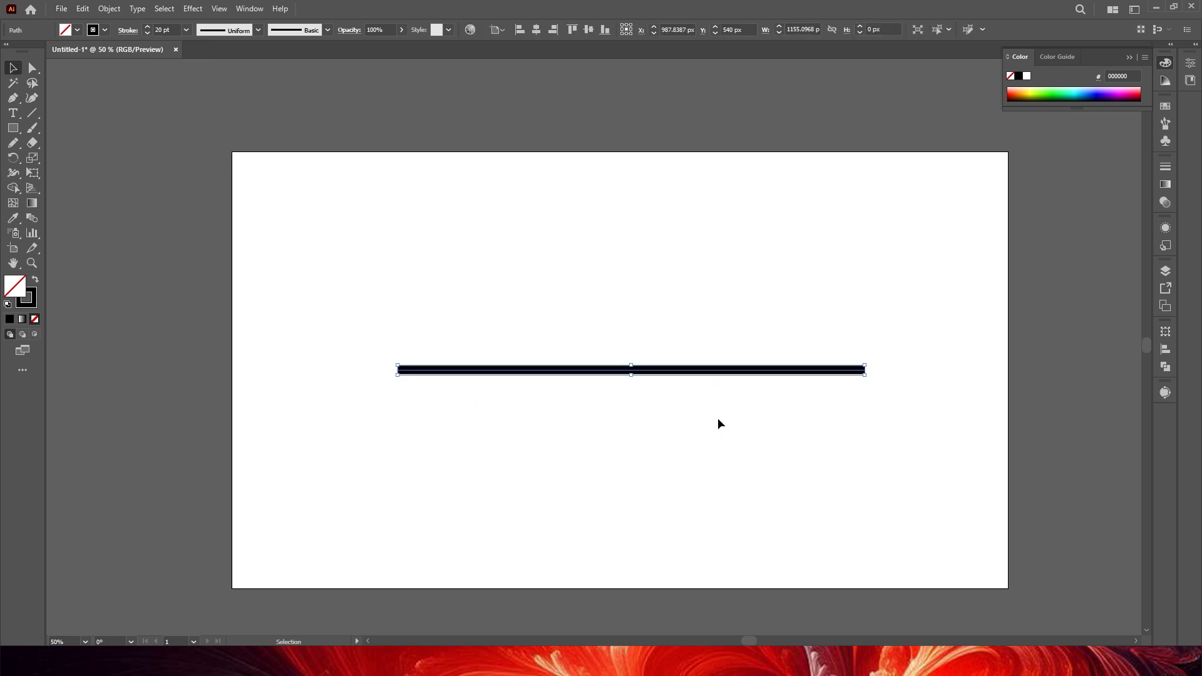
Apply a Zig Zag effect to the selected line with live preview and an absolute size of 32 px.
{"action": "left_click", "coordinate": [193, 8]}
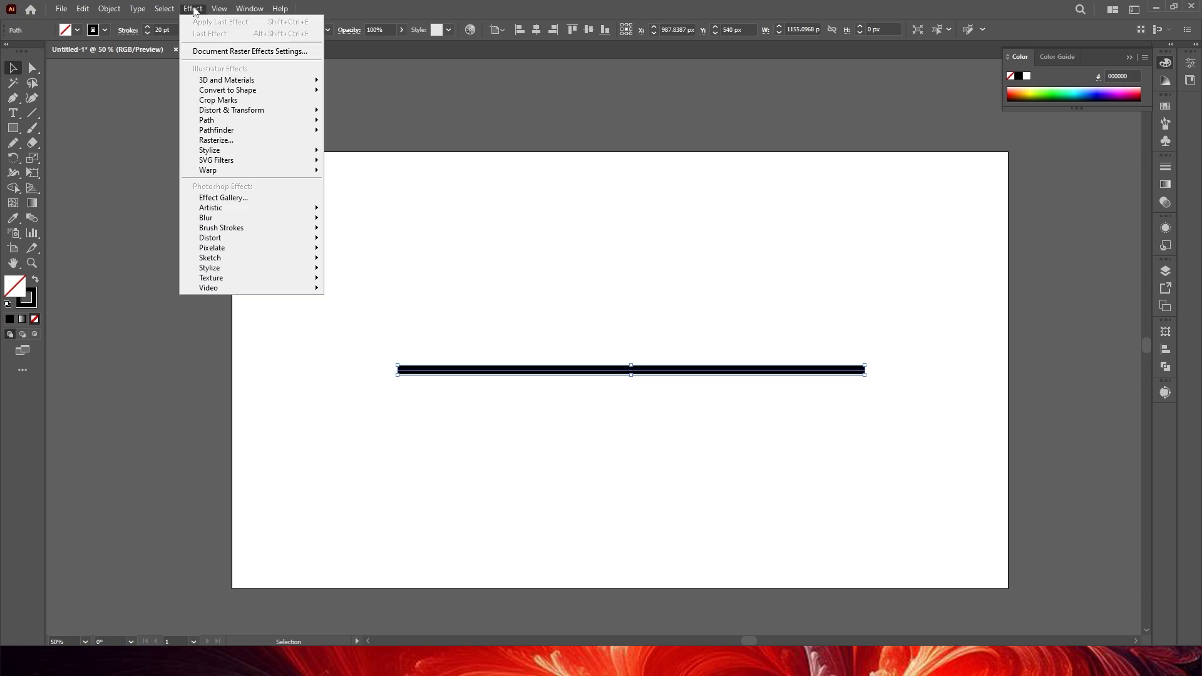
{"action": "mouse_move", "coordinate": [263, 111]}
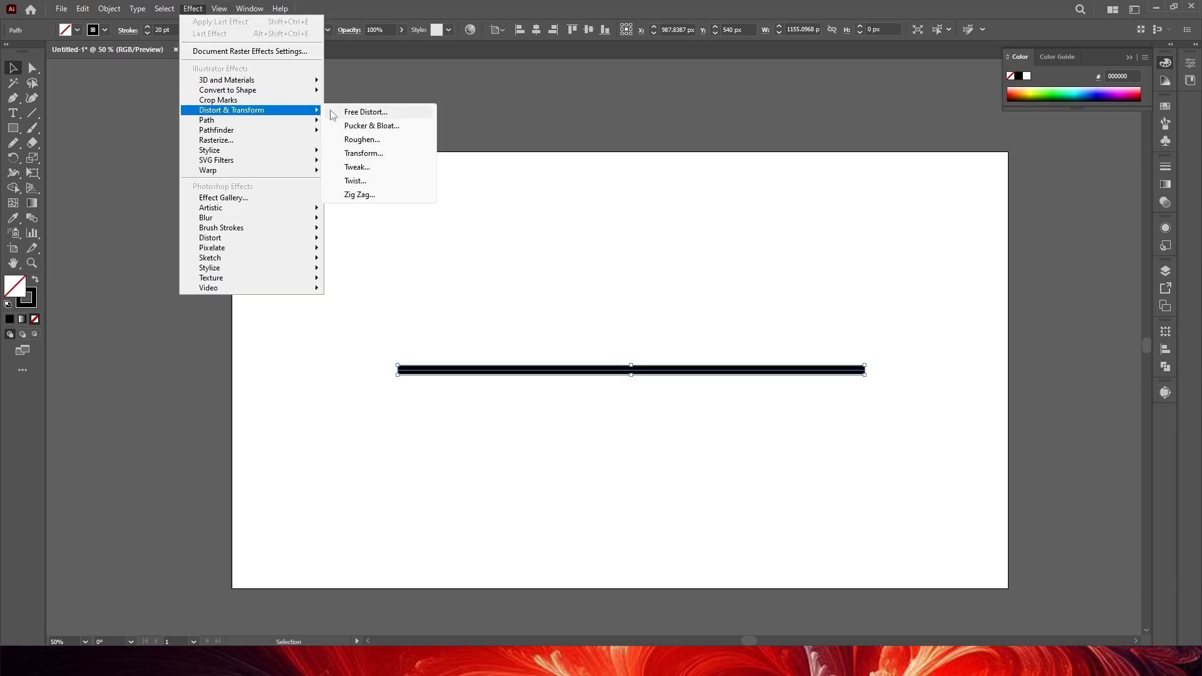
{"action": "left_click", "coordinate": [373, 195]}
{"action": "left_click_drag", "start_coordinate": [566, 231], "coordinate": [209, 212]}
{"action": "left_click", "coordinate": [178, 394]}
{"action": "left_click", "coordinate": [179, 393]}
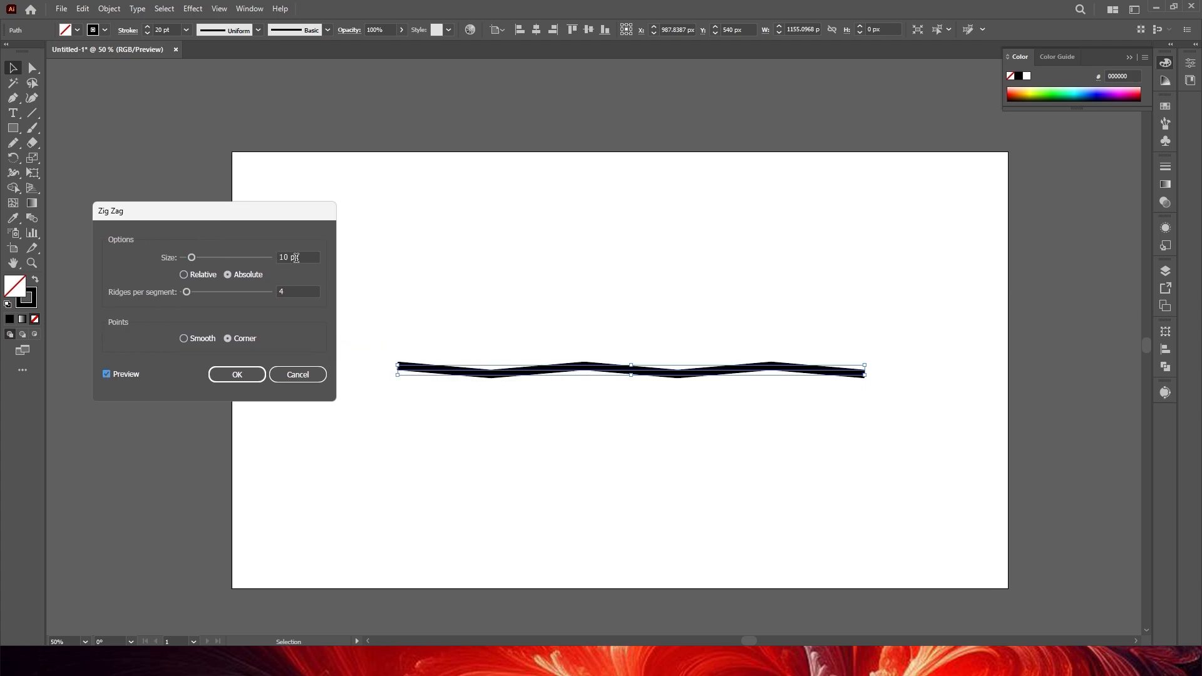
{"action": "scroll", "coordinate": [304, 255], "scroll_direction": "up", "scroll_amount": 20}
Set the Zig Zag ridges per segment to 7, make the points smooth, and apply the effect.
{"action": "left_click", "coordinate": [287, 290]}
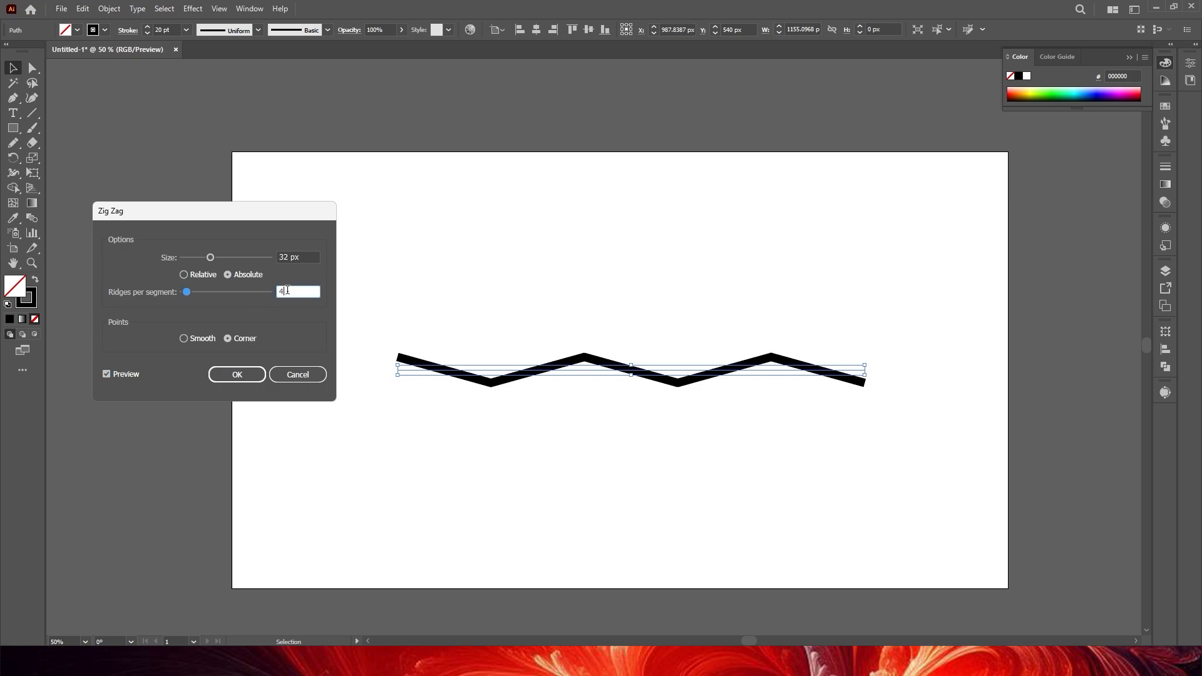
{"action": "scroll", "coordinate": [288, 291], "scroll_direction": "up", "scroll_amount": 9}
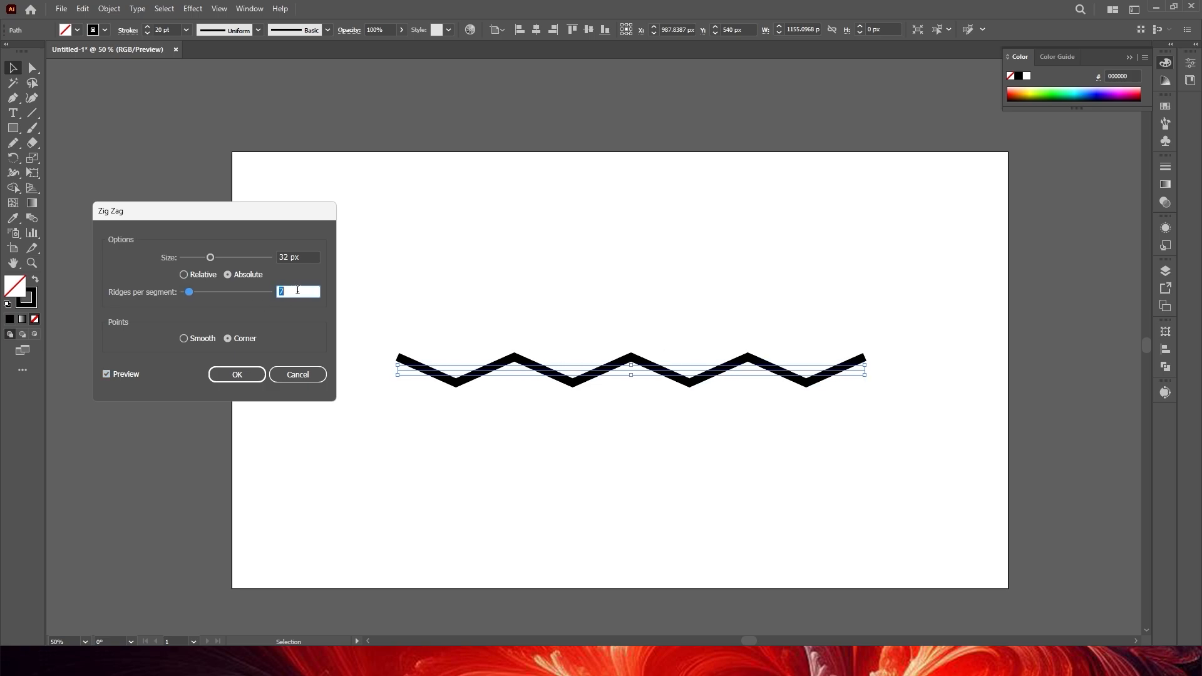
{"action": "left_click", "coordinate": [184, 339]}
{"action": "left_click", "coordinate": [247, 376]}
{"action": "left_click_drag", "start_coordinate": [325, 288], "coordinate": [925, 428]}
{"action": "left_click_drag", "start_coordinate": [555, 309], "coordinate": [690, 457]}
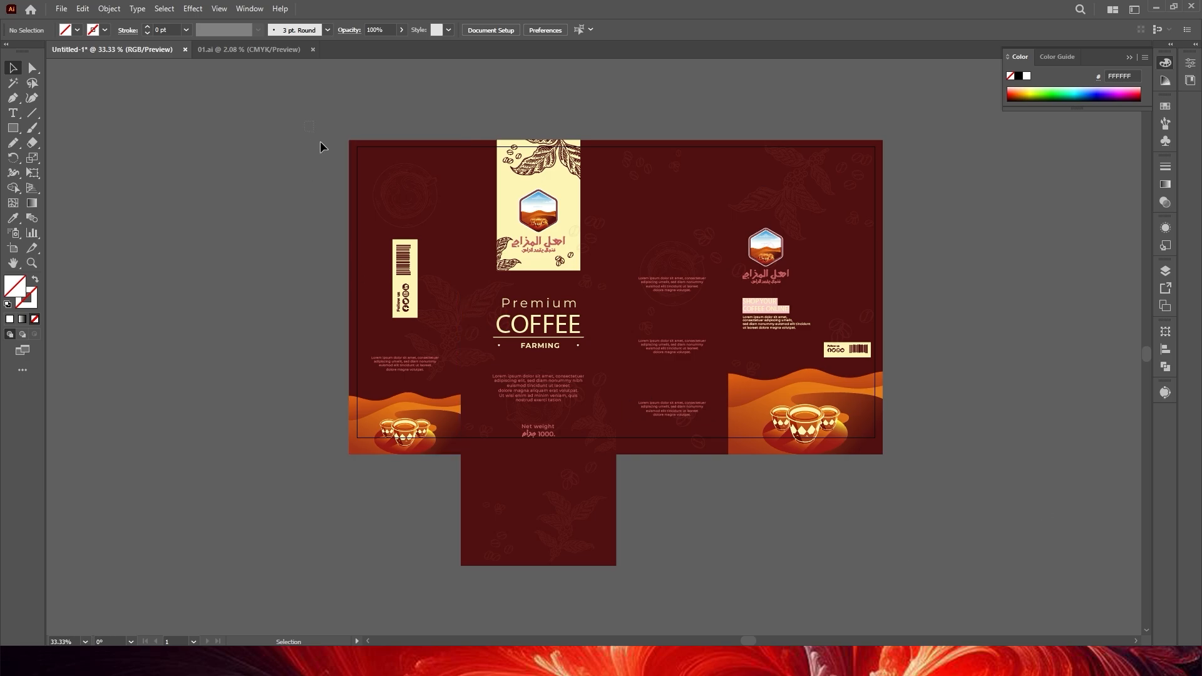
Turn on Trim View to hide the parts of the coffee packaging artwork outside the artboard, leaving nothing selected.
{"action": "left_click_drag", "start_coordinate": [320, 143], "coordinate": [963, 448]}
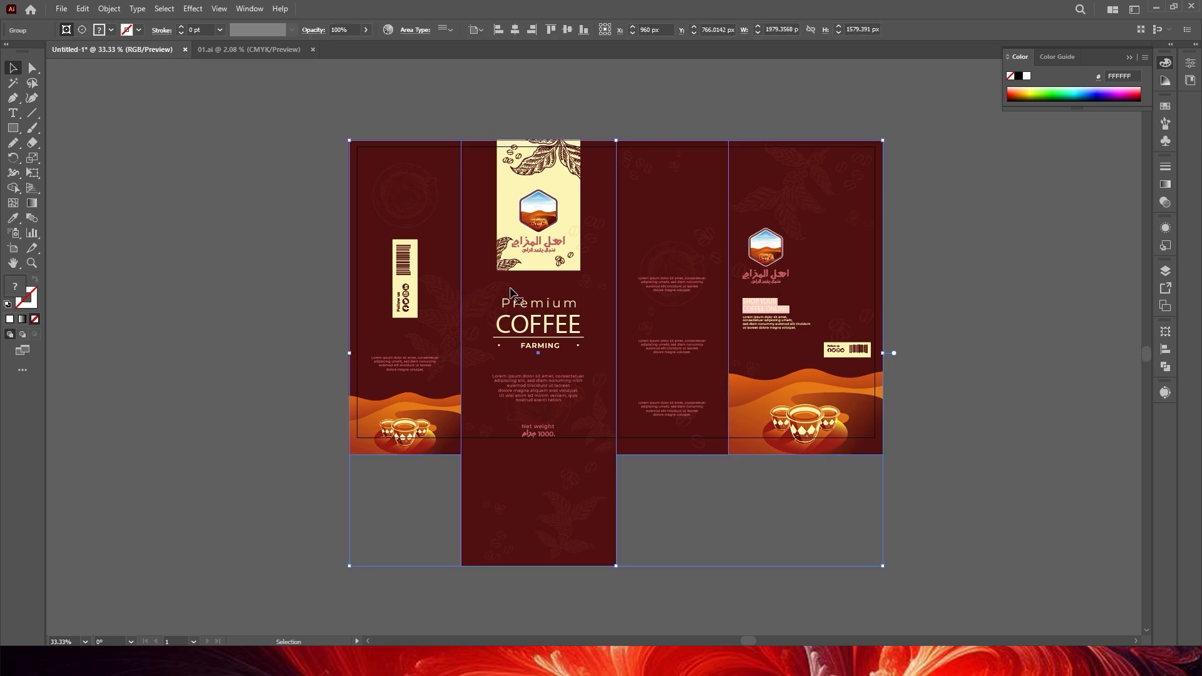
{"action": "left_click", "coordinate": [220, 9]}
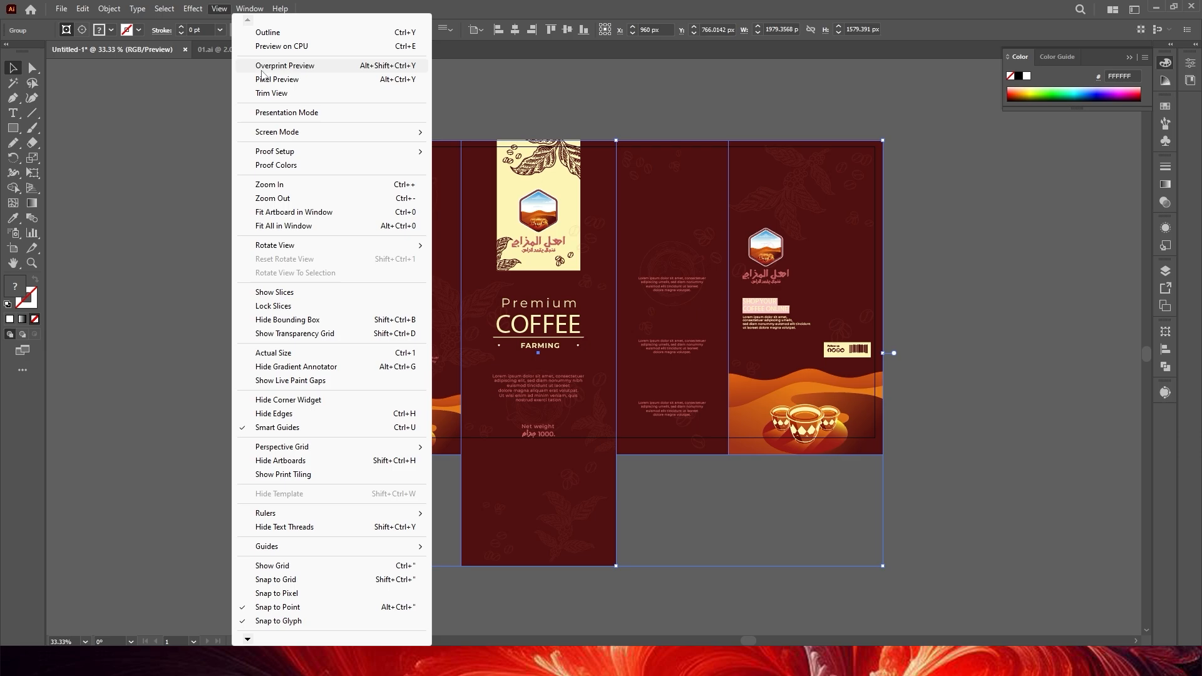
{"action": "left_click", "coordinate": [273, 91]}
{"action": "left_click", "coordinate": [242, 190]}
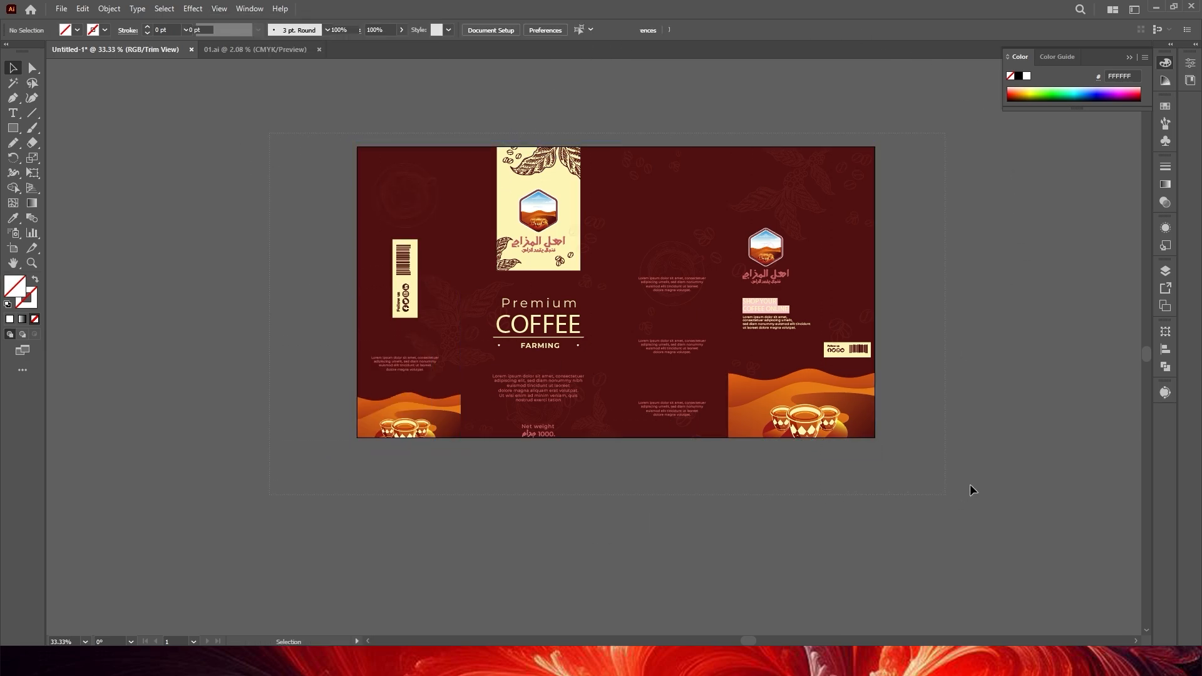
{"action": "key", "text": "ctrl+a"}
{"action": "key", "text": "ctrl+shift+a"}
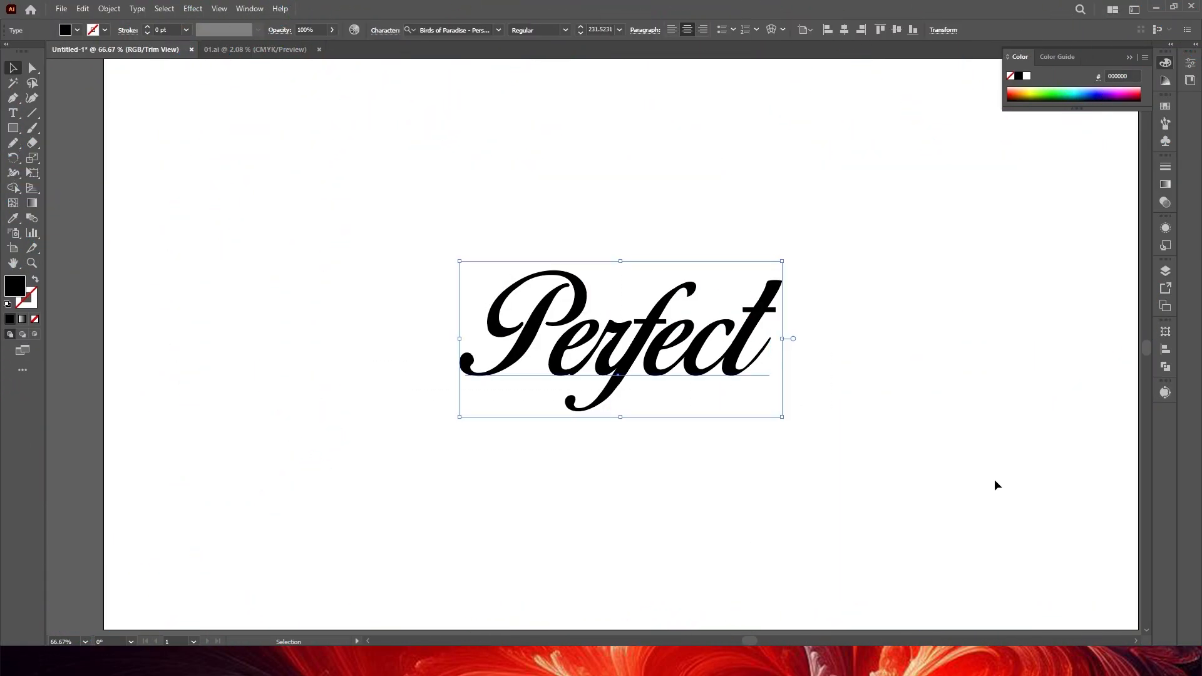
Add a black 5 pt stroke without an object-level fill to the "Perfect" text and offset its path by 20 px.
{"action": "left_click", "coordinate": [1166, 229]}
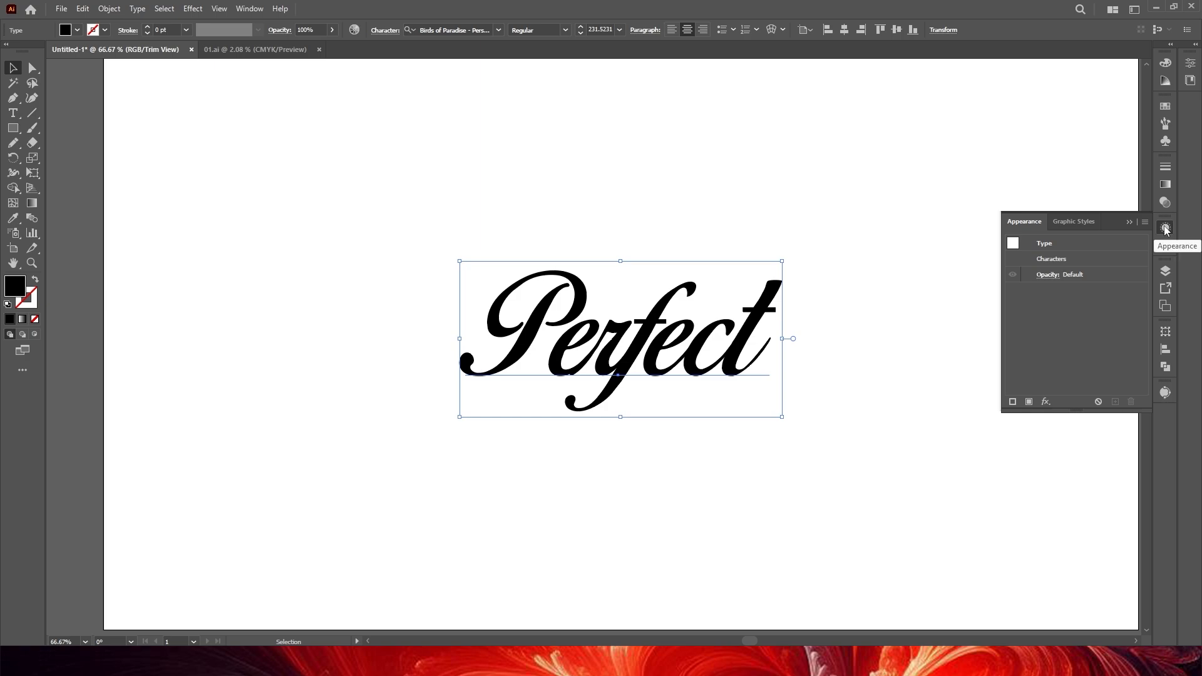
{"action": "left_click", "coordinate": [1029, 401]}
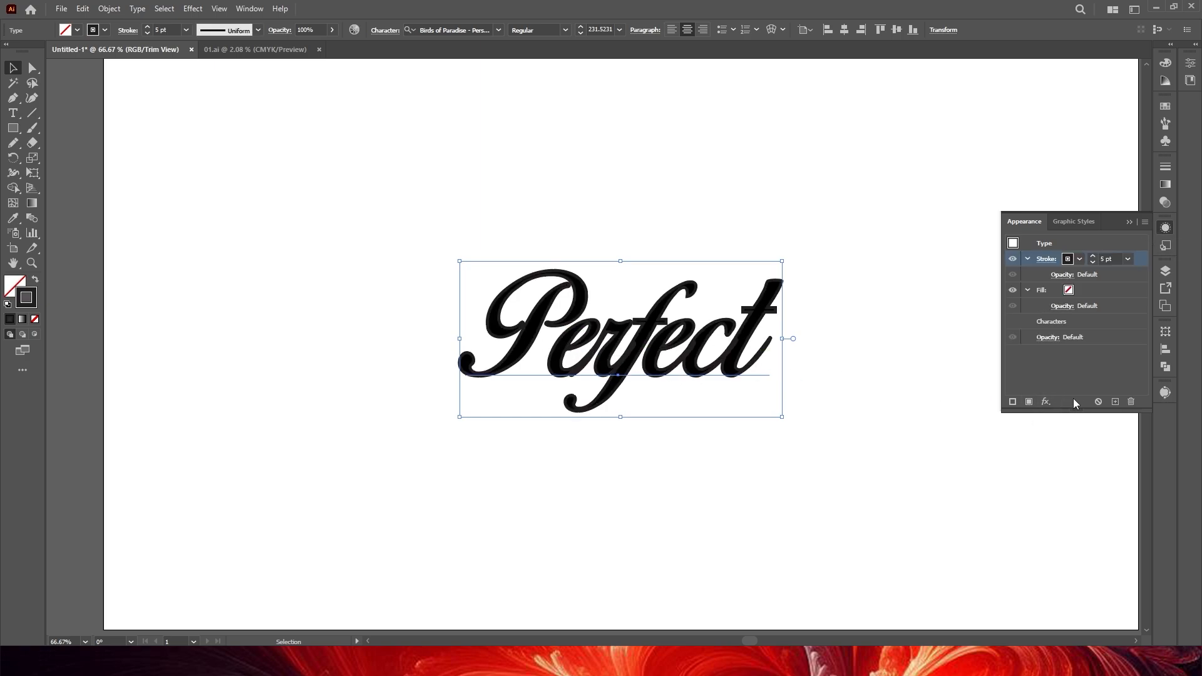
{"action": "left_click", "coordinate": [1046, 401]}
{"action": "mouse_move", "coordinate": [1077, 160]}
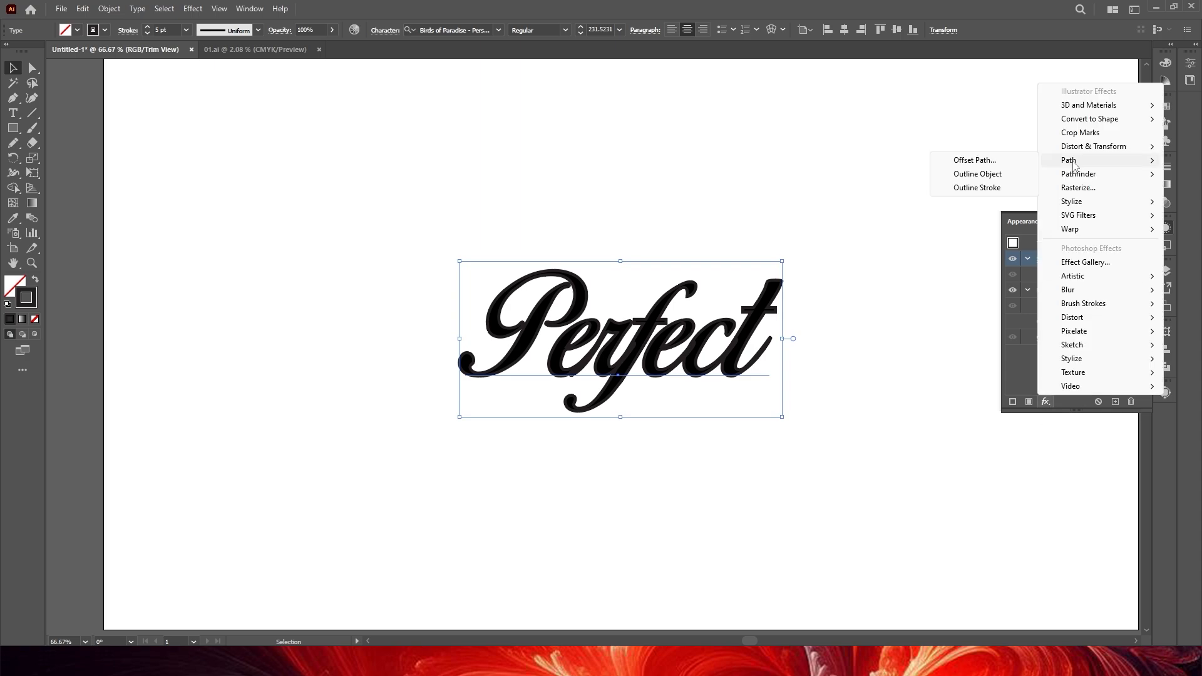
{"action": "left_click", "coordinate": [994, 162]}
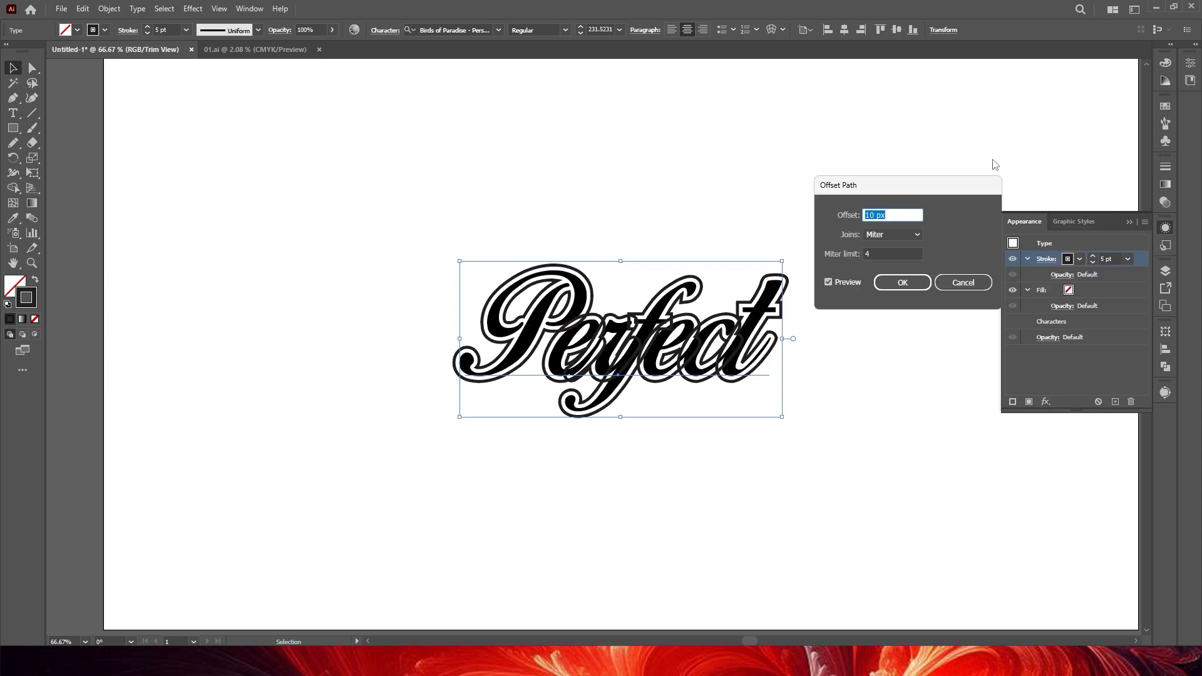
{"action": "scroll", "coordinate": [896, 215], "scroll_direction": "up", "scroll_amount": 10}
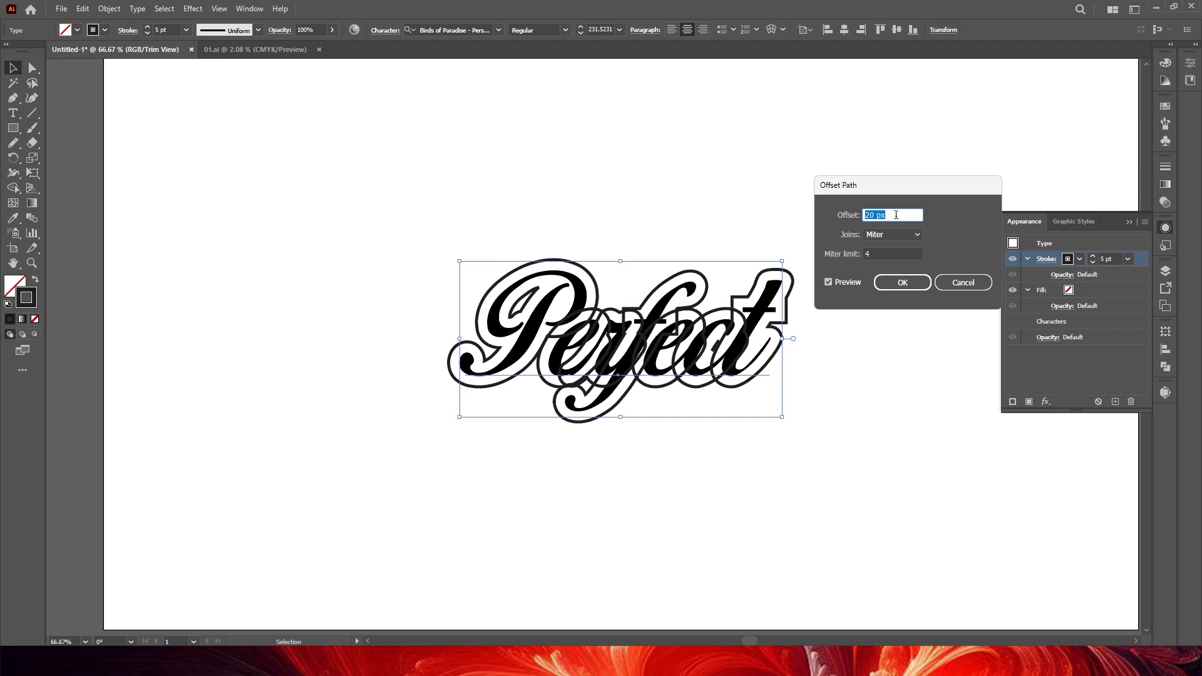
{"action": "left_click", "coordinate": [906, 285]}
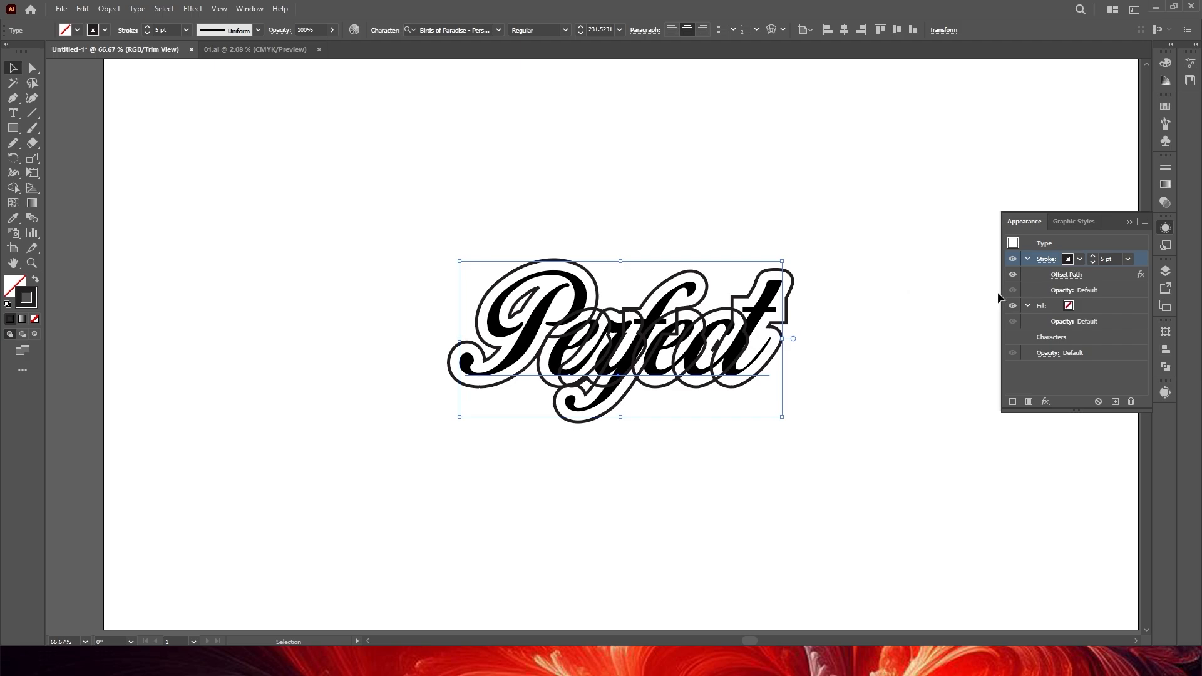
Apply the Pathfinder Add effect to the offset stroke so the letters share one outline, and deselect the text.
{"action": "left_click", "coordinate": [1052, 404]}
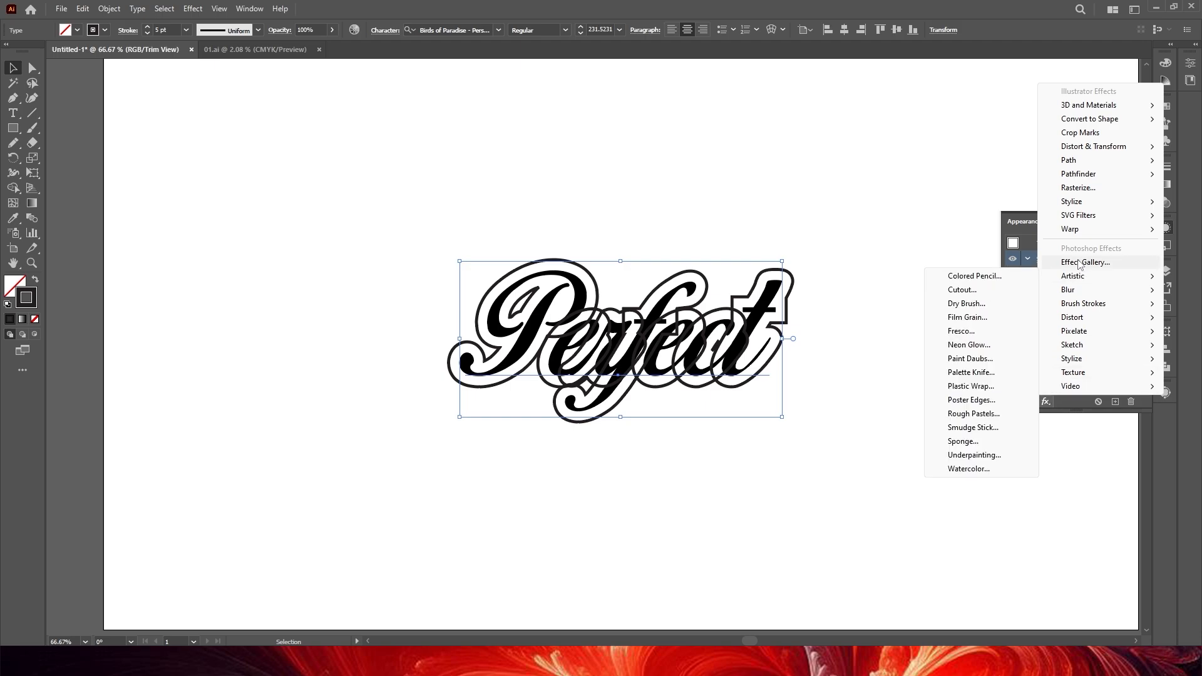
{"action": "mouse_move", "coordinate": [1089, 174]}
{"action": "left_click", "coordinate": [969, 178]}
{"action": "left_click", "coordinate": [925, 243]}
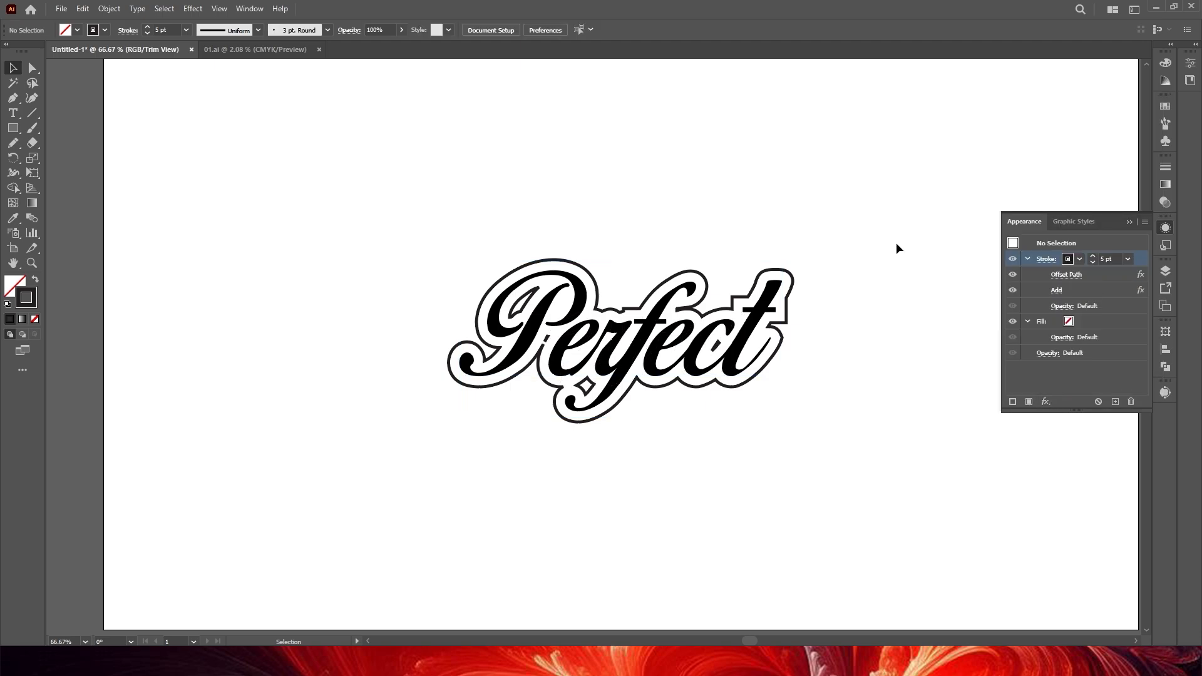
Replace the outlined word "Perfect" with "hope" and deselect the text.
{"action": "left_click", "coordinate": [565, 364]}
{"action": "double_click", "coordinate": [566, 363]}
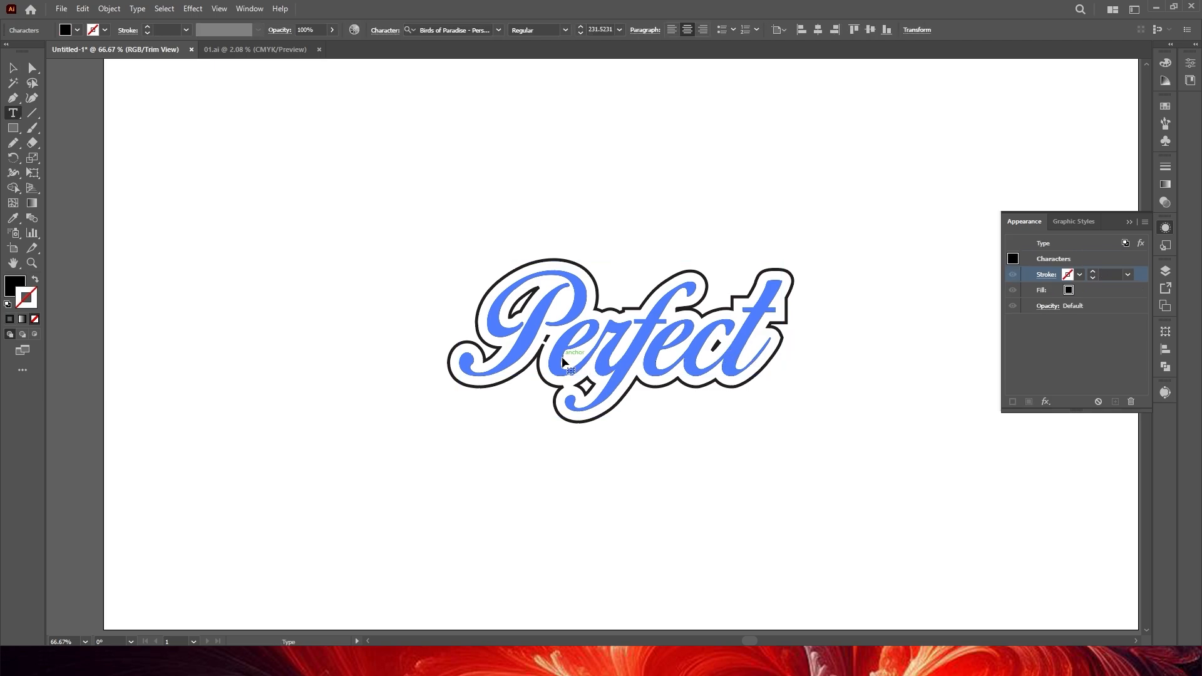
{"action": "key", "text": "ctrl+a"}
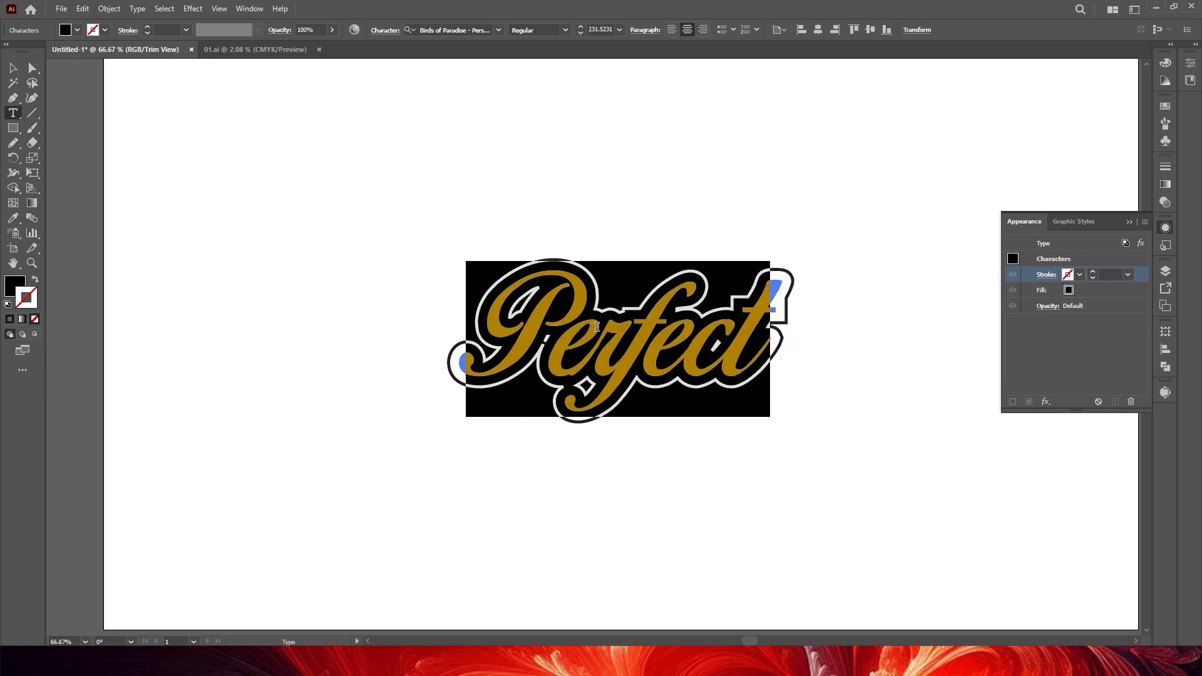
{"action": "type", "text": "hope"}
{"action": "key", "text": "Escape"}
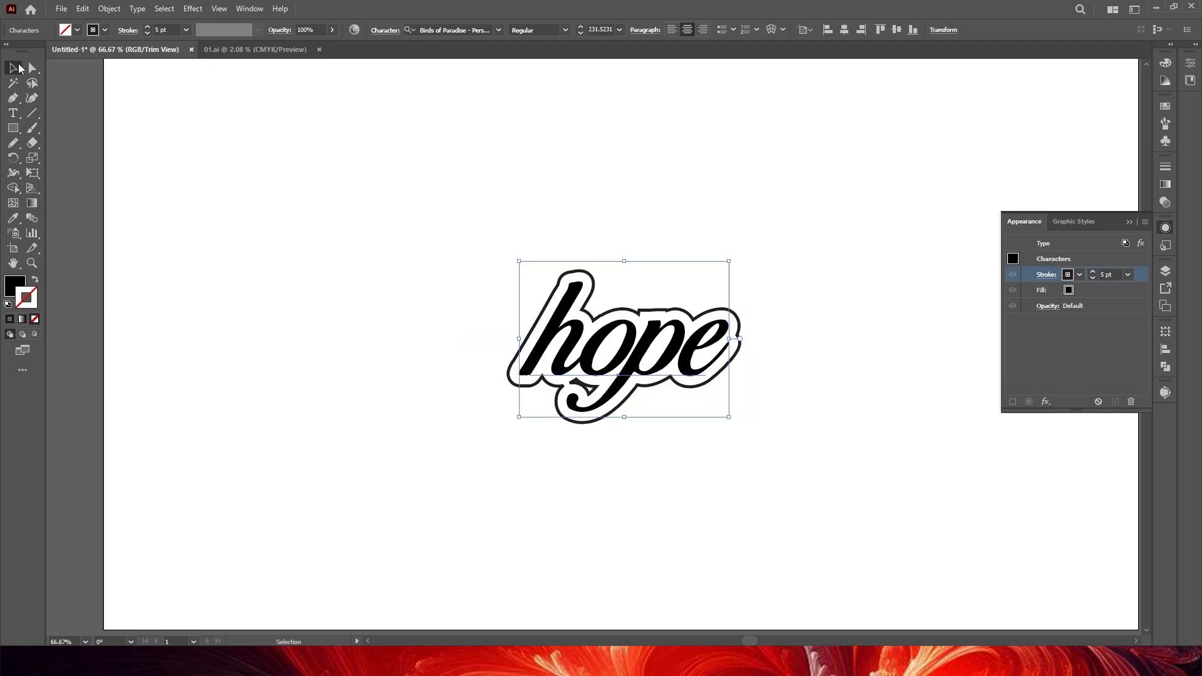
{"action": "left_click", "coordinate": [416, 286]}
Select the whole word "hope" and begin overwriting it with text starting with "g".
{"action": "double_click", "coordinate": [635, 331]}
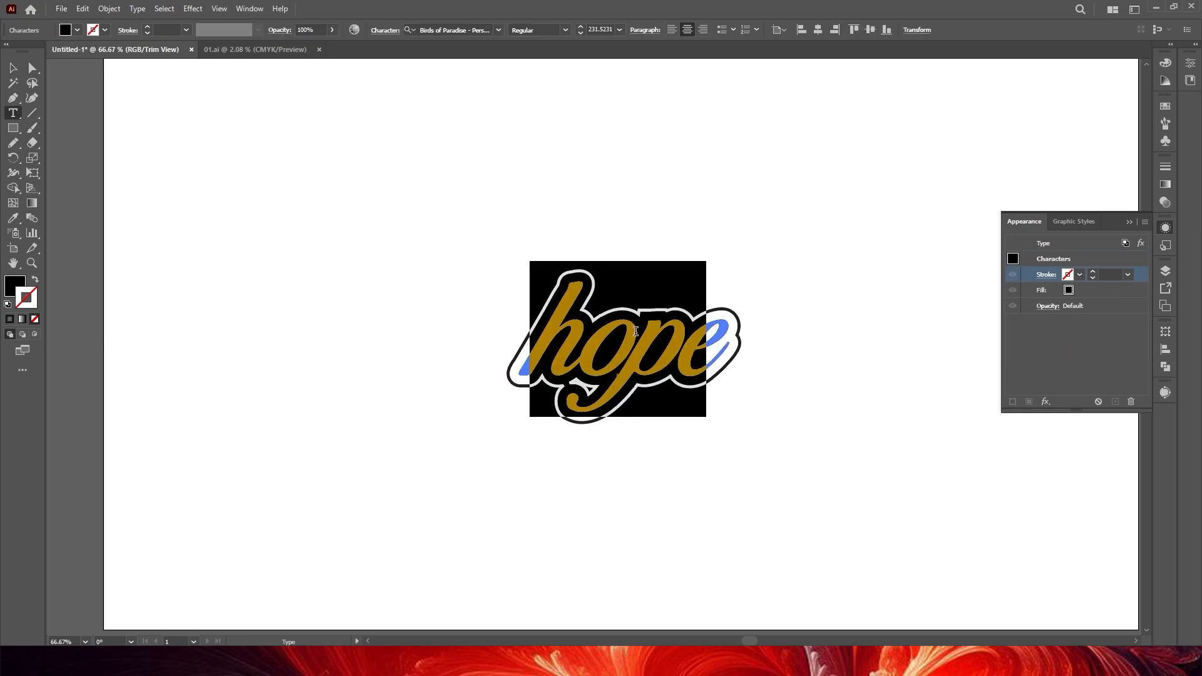
{"action": "type", "text": "g"}
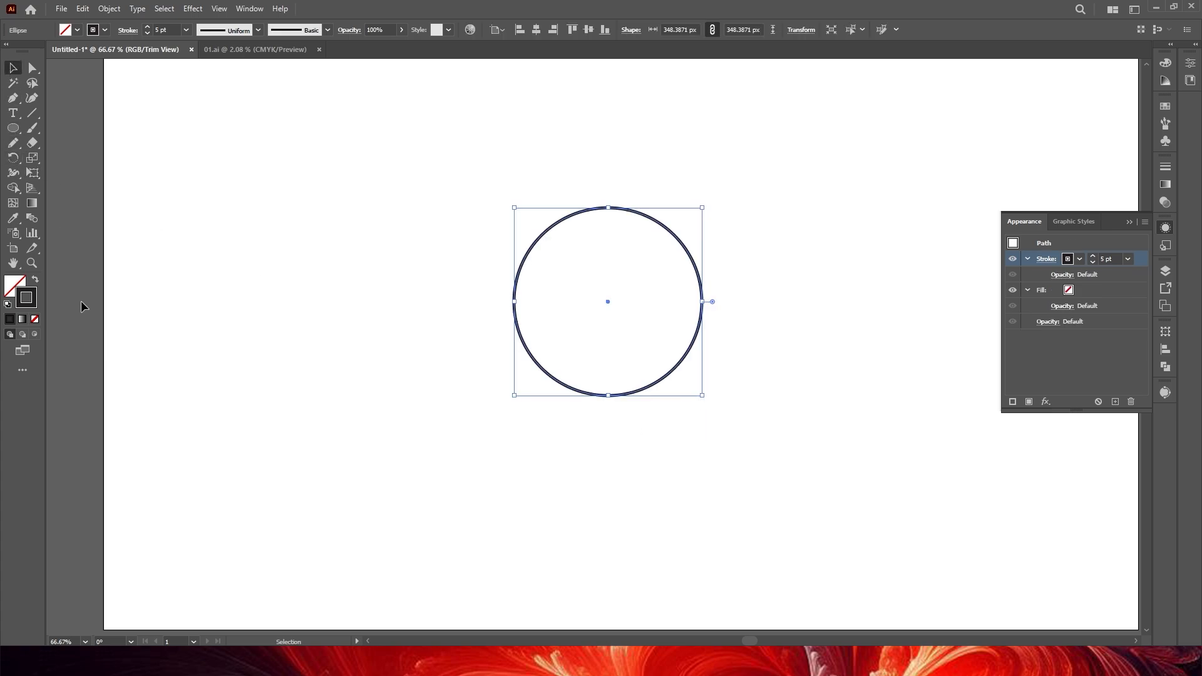
Centre the circle on the artboard horizontally and vertically, and set its stroke weight to 55 pt.
{"action": "left_click", "coordinate": [441, 207]}
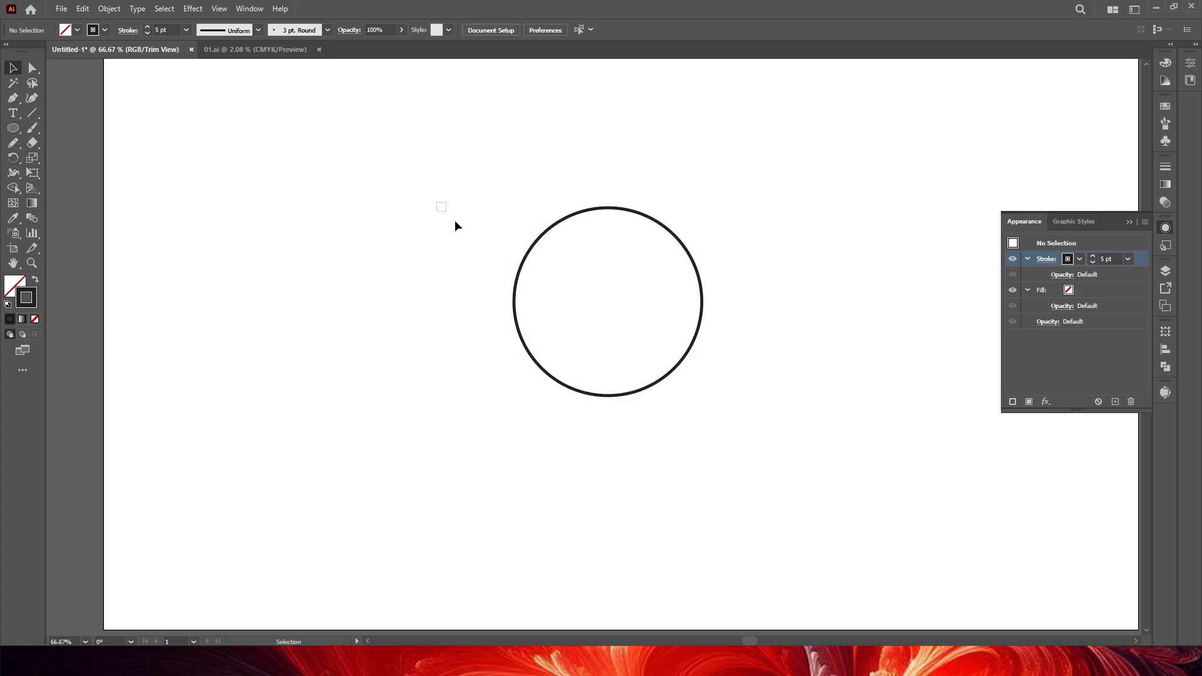
{"action": "left_click_drag", "start_coordinate": [455, 221], "coordinate": [594, 333]}
{"action": "left_click_drag", "start_coordinate": [630, 210], "coordinate": [634, 274]}
{"action": "left_click", "coordinate": [537, 30]}
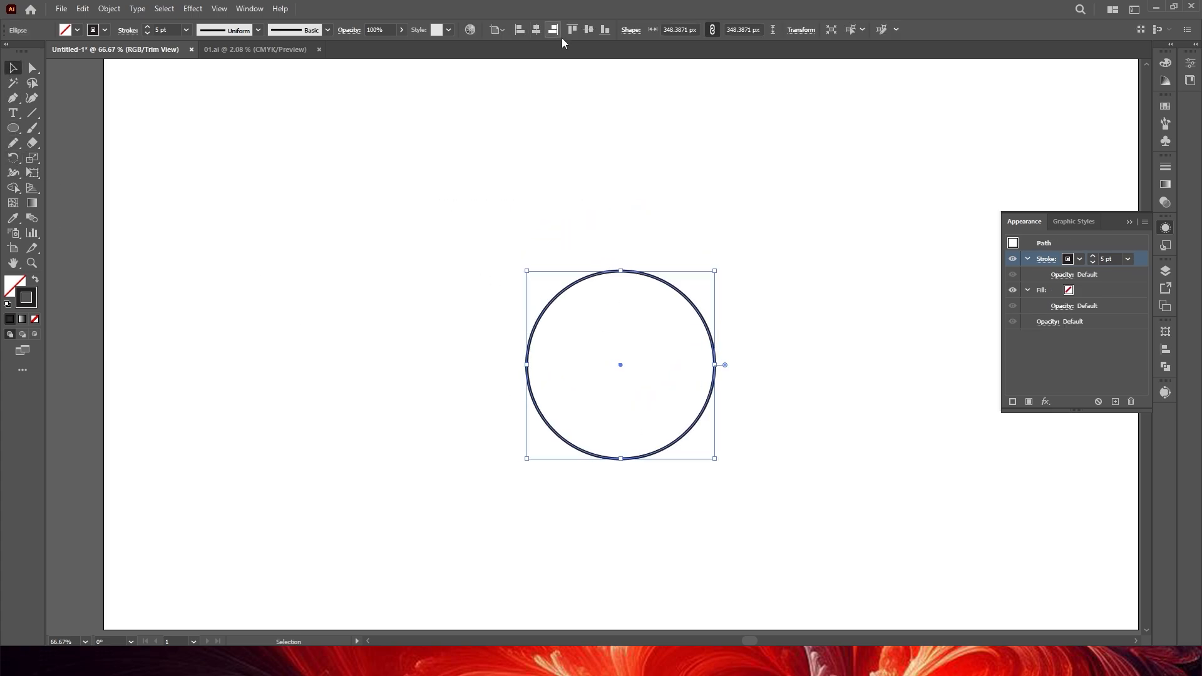
{"action": "left_click", "coordinate": [590, 29]}
{"action": "left_click_drag", "start_coordinate": [148, 28], "coordinate": [148, 28]}
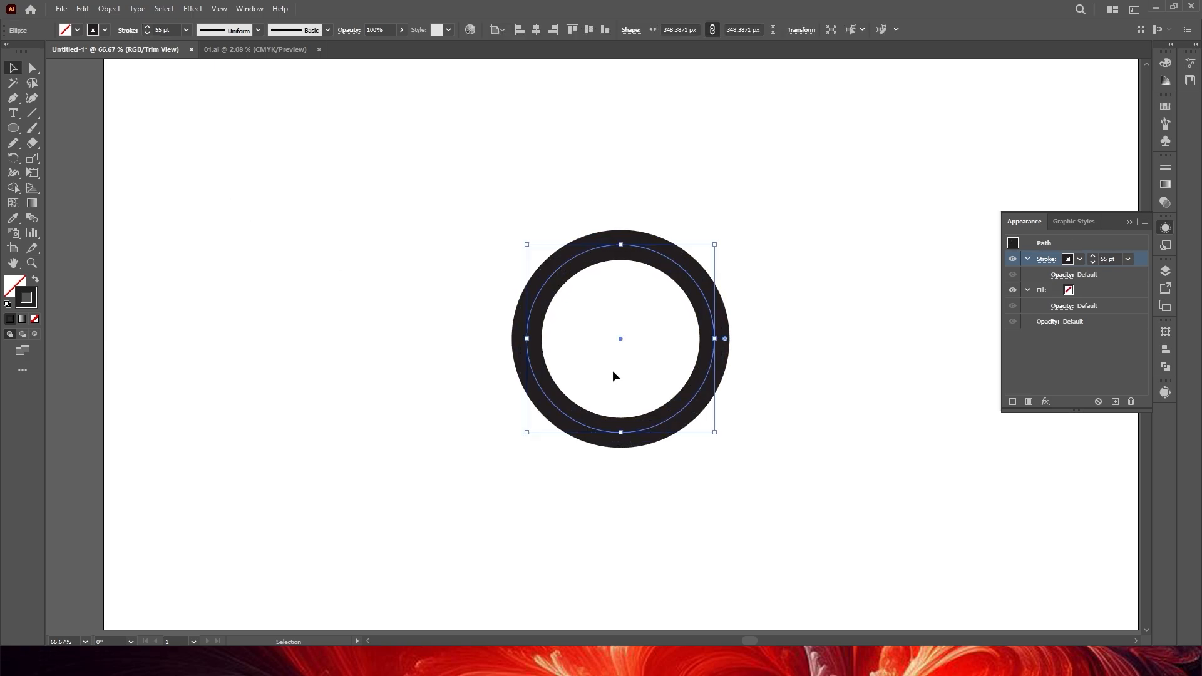
Apply the blue radial gradient preset to the circle's stroke, running across the stroke.
{"action": "left_click", "coordinate": [1166, 186]}
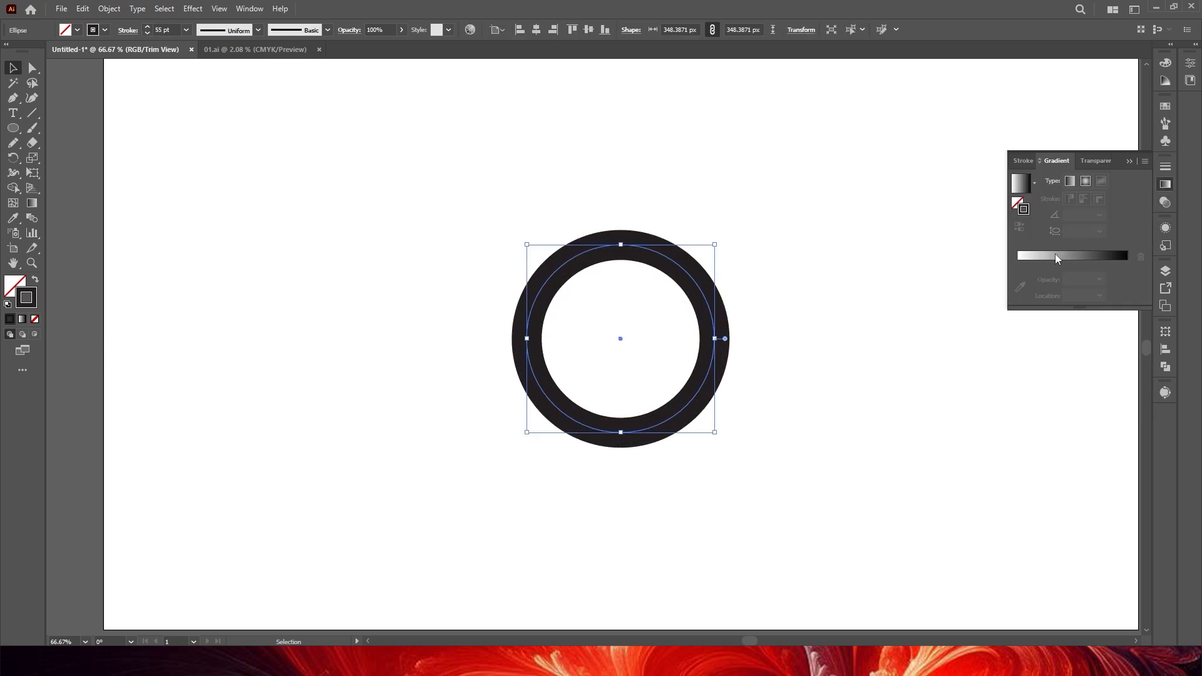
{"action": "left_click", "coordinate": [1084, 181]}
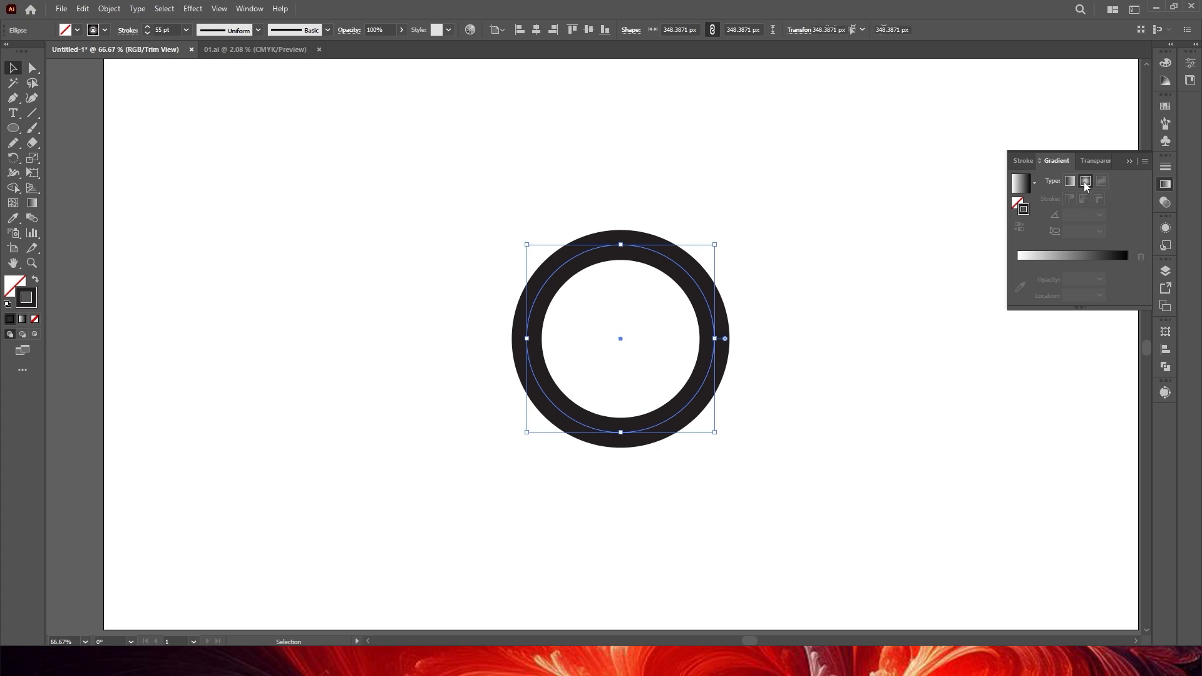
{"action": "left_click", "coordinate": [1034, 184]}
{"action": "left_click", "coordinate": [953, 207]}
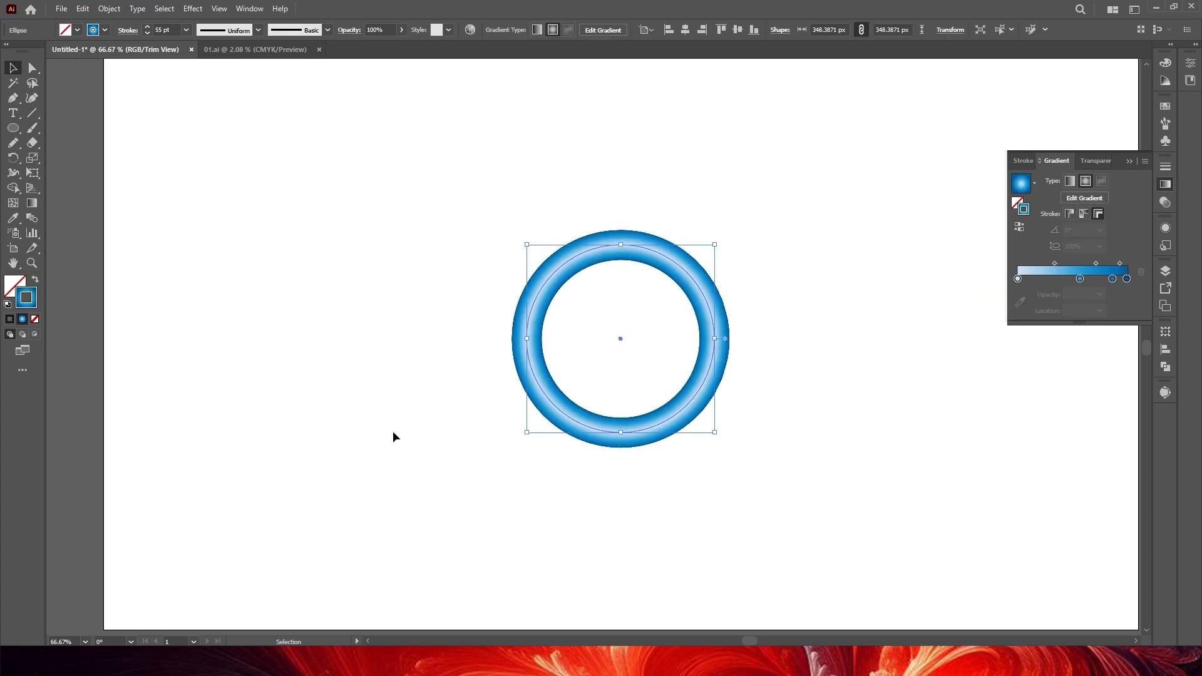
Try scaling the gradient ring up to about 1042 px and back down to compare how its stroke thickness behaves.
{"action": "left_click_drag", "start_coordinate": [715, 339], "coordinate": [904, 405]}
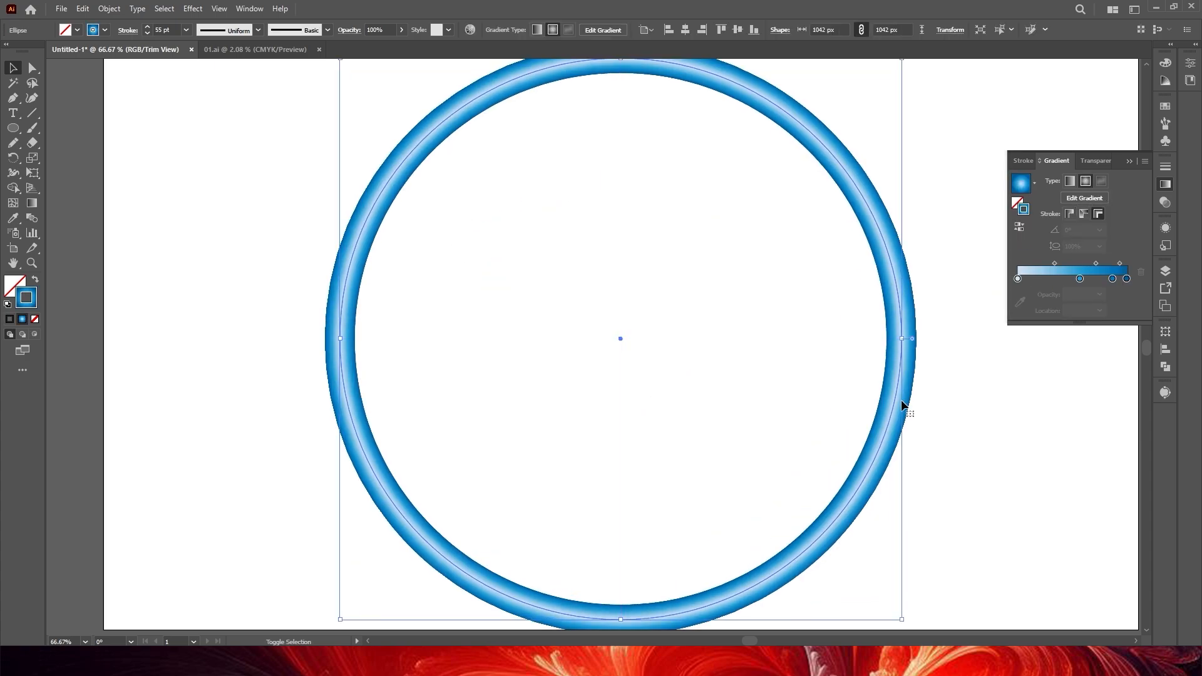
{"action": "left_click_drag", "start_coordinate": [779, 347], "coordinate": [953, 473]}
{"action": "left_click_drag", "start_coordinate": [440, 254], "coordinate": [237, 418]}
{"action": "left_click_drag", "start_coordinate": [899, 334], "coordinate": [648, 377]}
{"action": "left_click", "coordinate": [724, 360]}
{"action": "left_click_drag", "start_coordinate": [537, 251], "coordinate": [692, 411]}
{"action": "left_click_drag", "start_coordinate": [406, 243], "coordinate": [604, 402]}
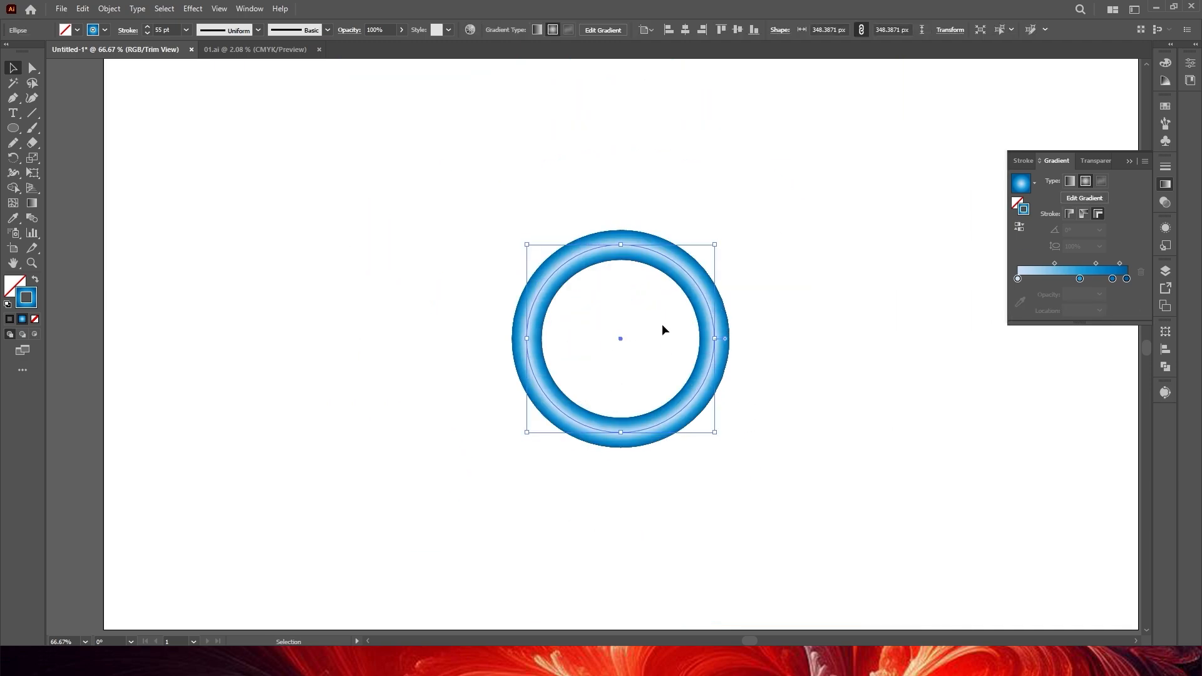
{"action": "left_click_drag", "start_coordinate": [630, 347], "coordinate": [460, 220]}
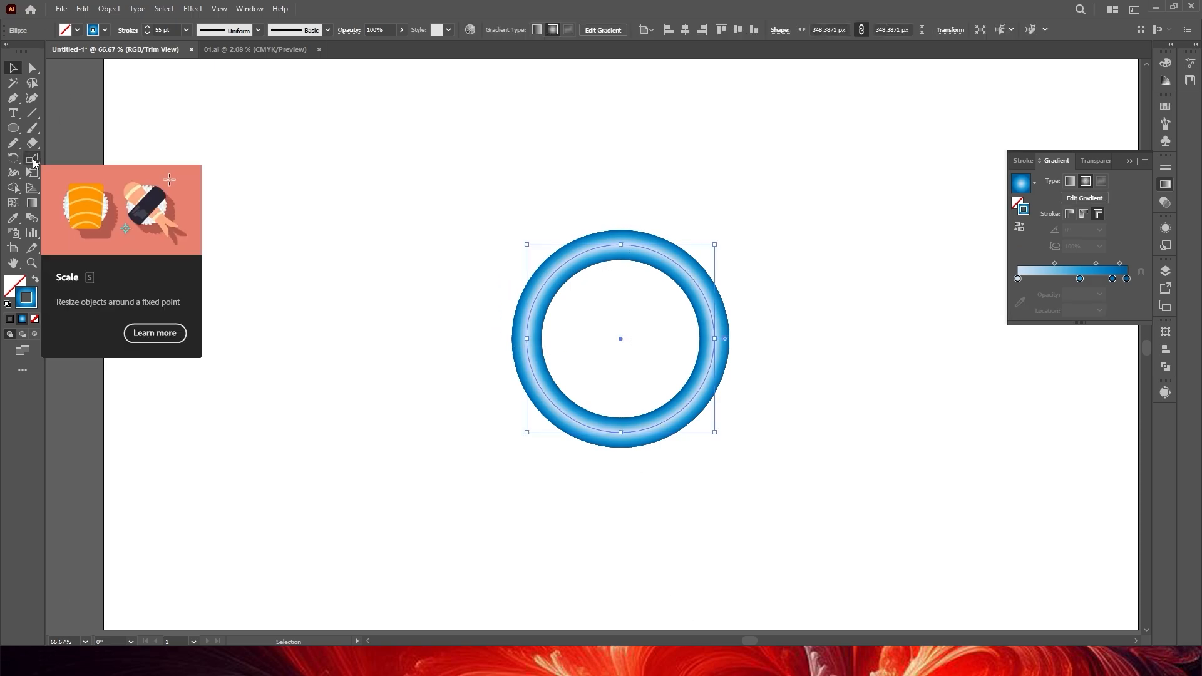
Enable Scale Corners and Scale Strokes & Effects in the Scale tool's options, keeping the uniform scale at 100%.
{"action": "double_click", "coordinate": [33, 160]}
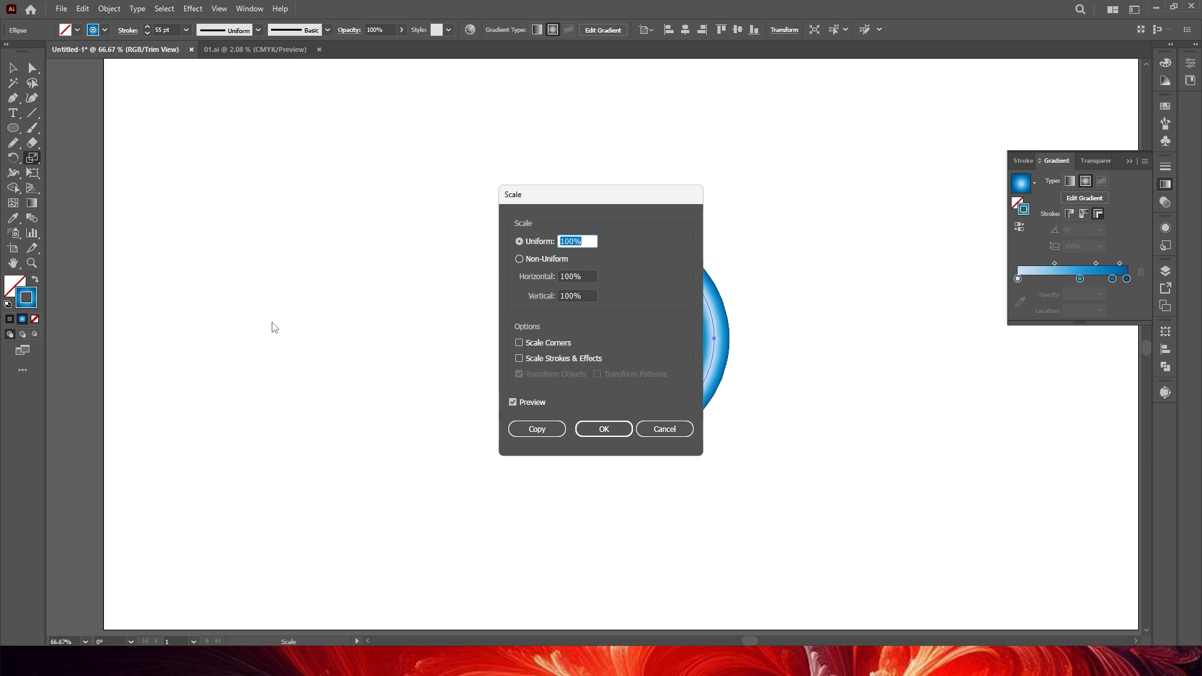
{"action": "left_click", "coordinate": [519, 342]}
{"action": "left_click", "coordinate": [519, 358]}
{"action": "left_click", "coordinate": [605, 429]}
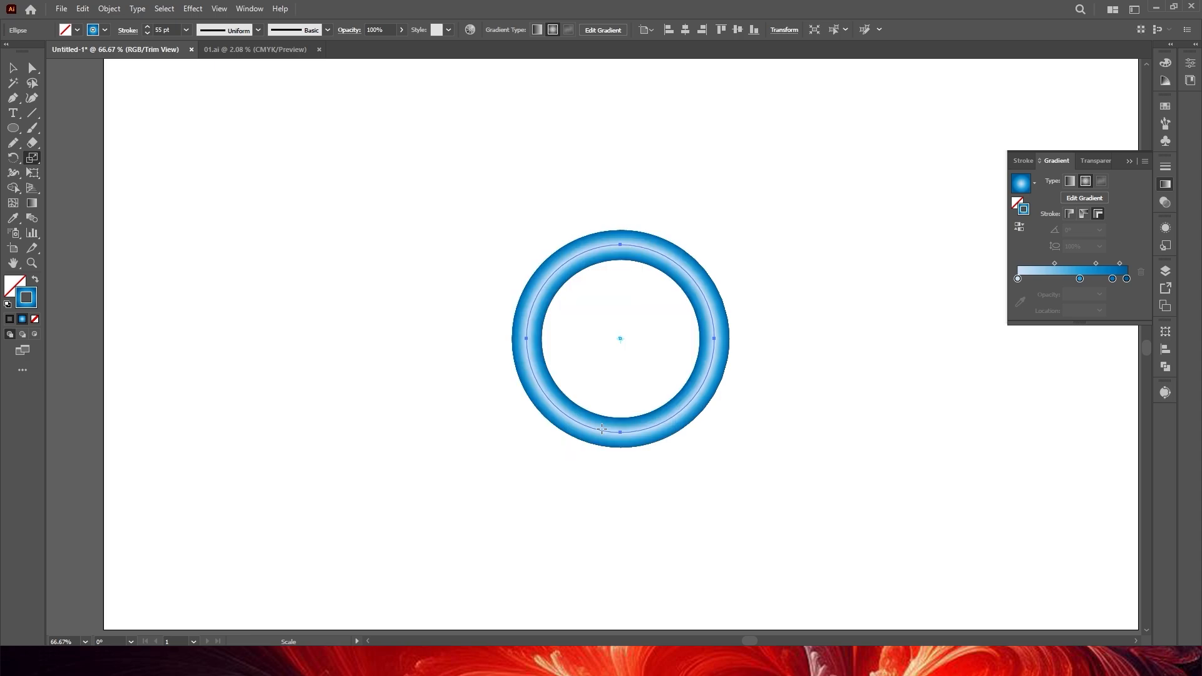
Reselect the ring with the Selection tool and resize it freehand with its stroke scaling along.
{"action": "key", "text": "v"}
{"action": "left_click_drag", "start_coordinate": [410, 289], "coordinate": [629, 432]}
{"action": "left_click_drag", "start_coordinate": [725, 338], "coordinate": [775, 365]}
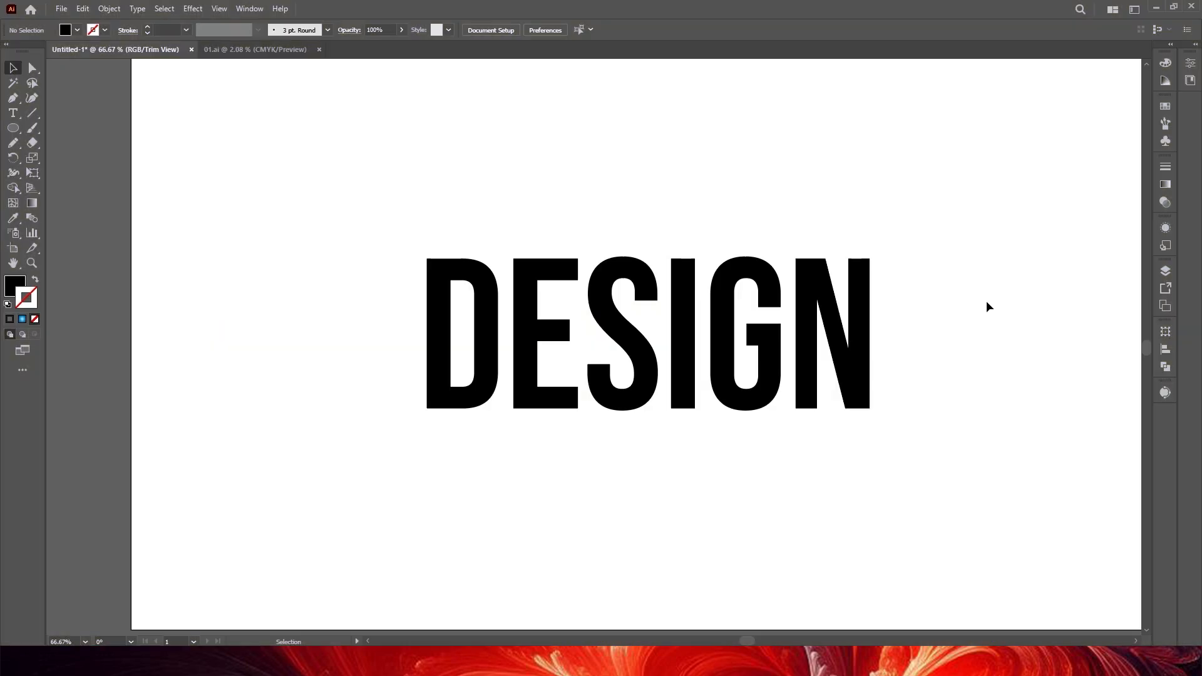
Try rotating the DESIGN text freehand so that it slants upward to the right.
{"action": "left_click_drag", "start_coordinate": [908, 191], "coordinate": [806, 393]}
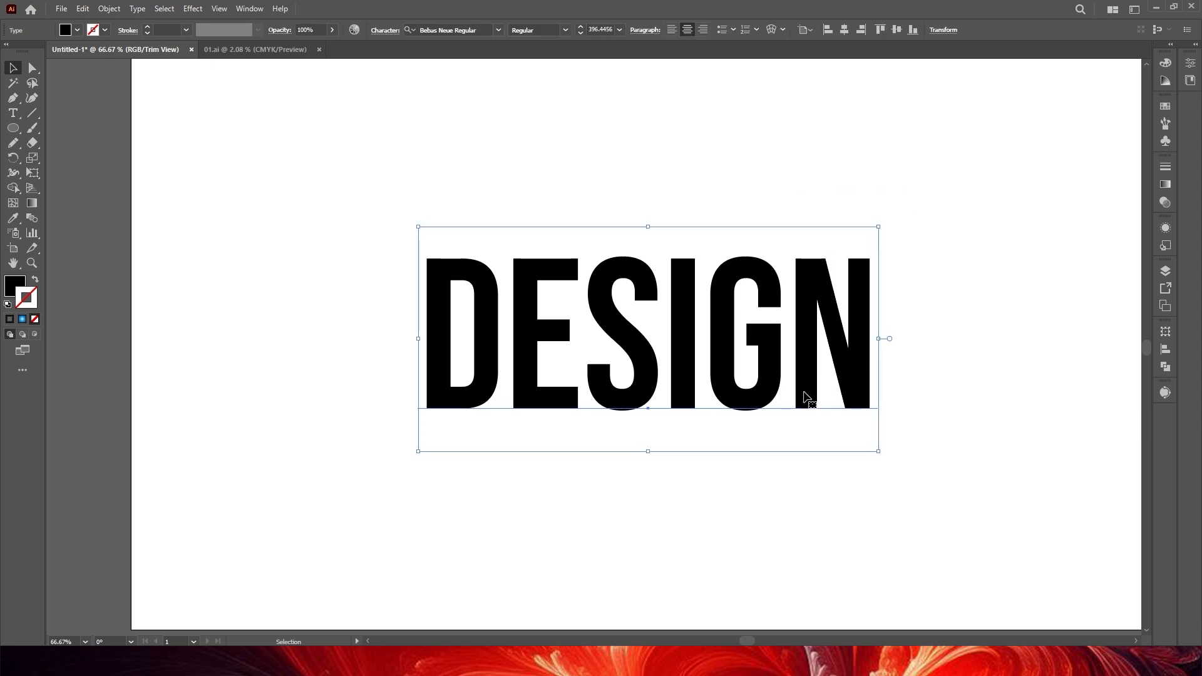
{"action": "left_click_drag", "start_coordinate": [889, 469], "coordinate": [822, 540]}
{"action": "key", "text": "ctrl+z"}
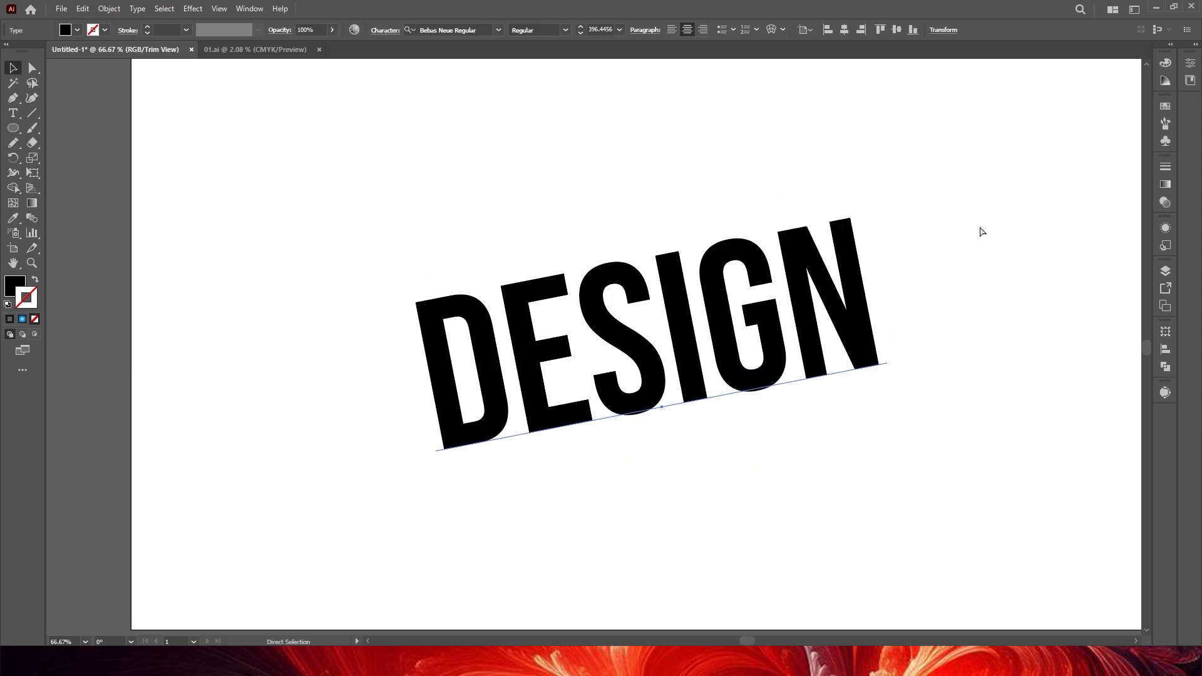
{"action": "key", "text": "ctrl+z"}
{"action": "left_click", "coordinate": [980, 231]}
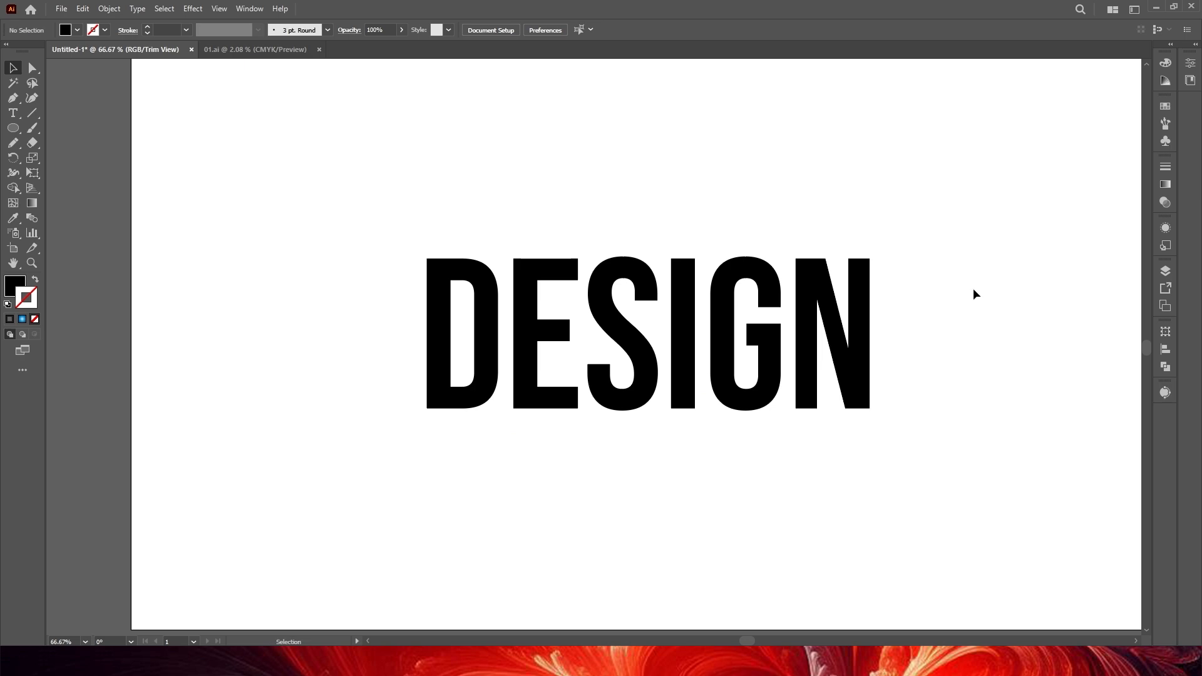
Shear the DESIGN text vertically with the Shear tool so it slopes upward to the right while its letter stems stay upright.
{"action": "left_click", "coordinate": [814, 358]}
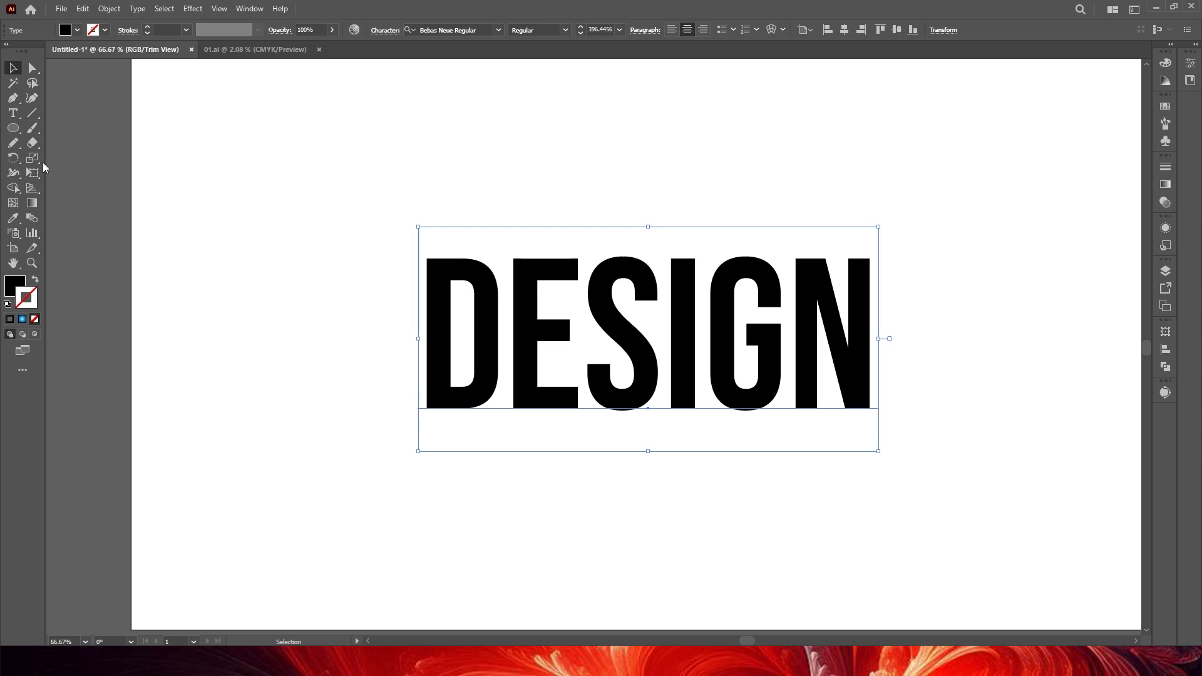
{"action": "left_click_drag", "start_coordinate": [32, 158], "coordinate": [75, 178]}
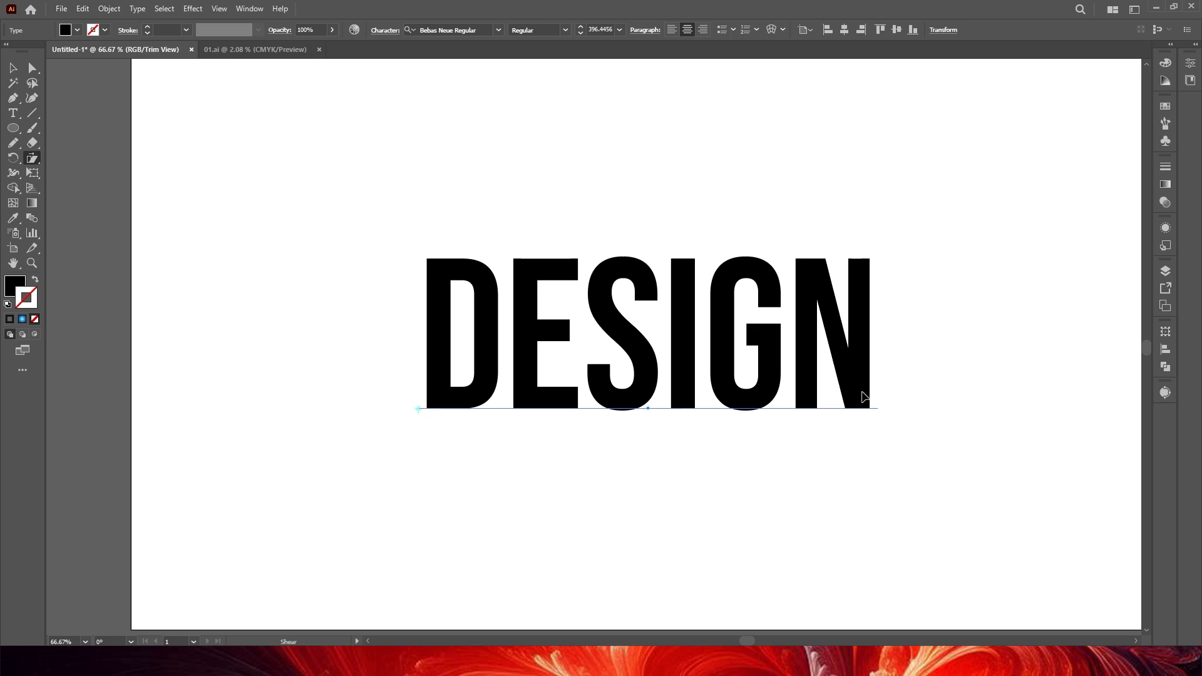
{"action": "left_click_drag", "start_coordinate": [863, 396], "coordinate": [828, 181]}
{"action": "left_click", "coordinate": [13, 67]}
{"action": "left_click", "coordinate": [282, 235]}
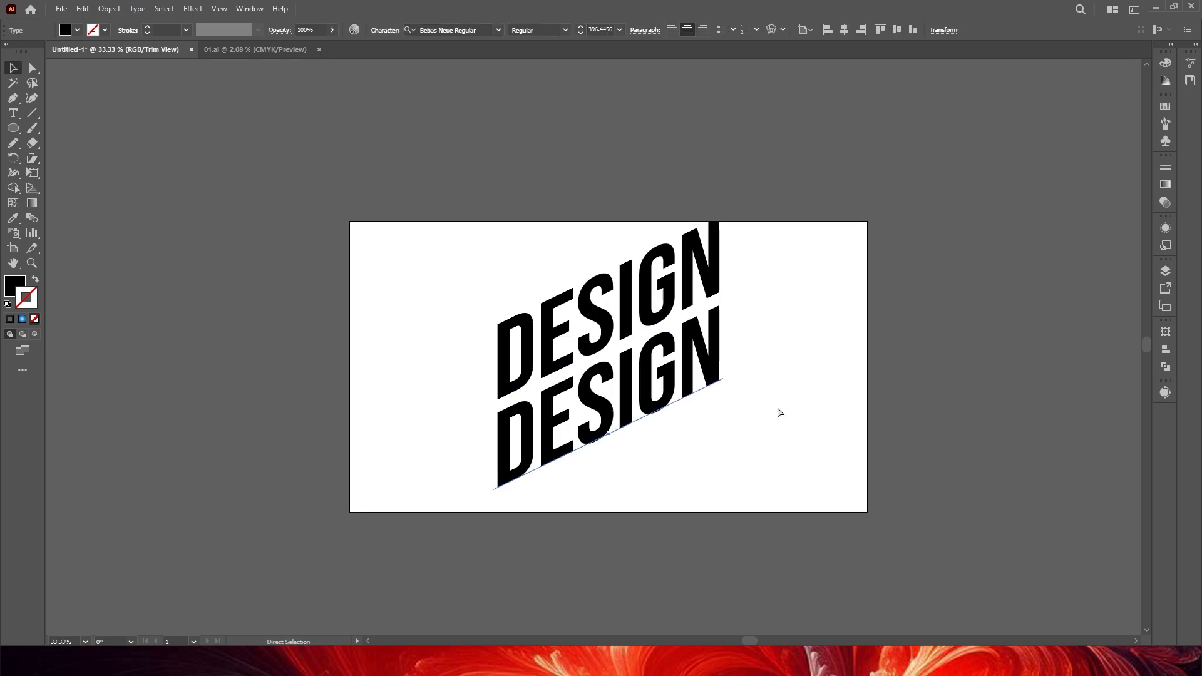
Repeat the duplication to add a third sheared DESIGN line below the other two, and narrow all three lines together.
{"action": "key", "text": "ctrl+d"}
{"action": "key", "text": "ctrl+a"}
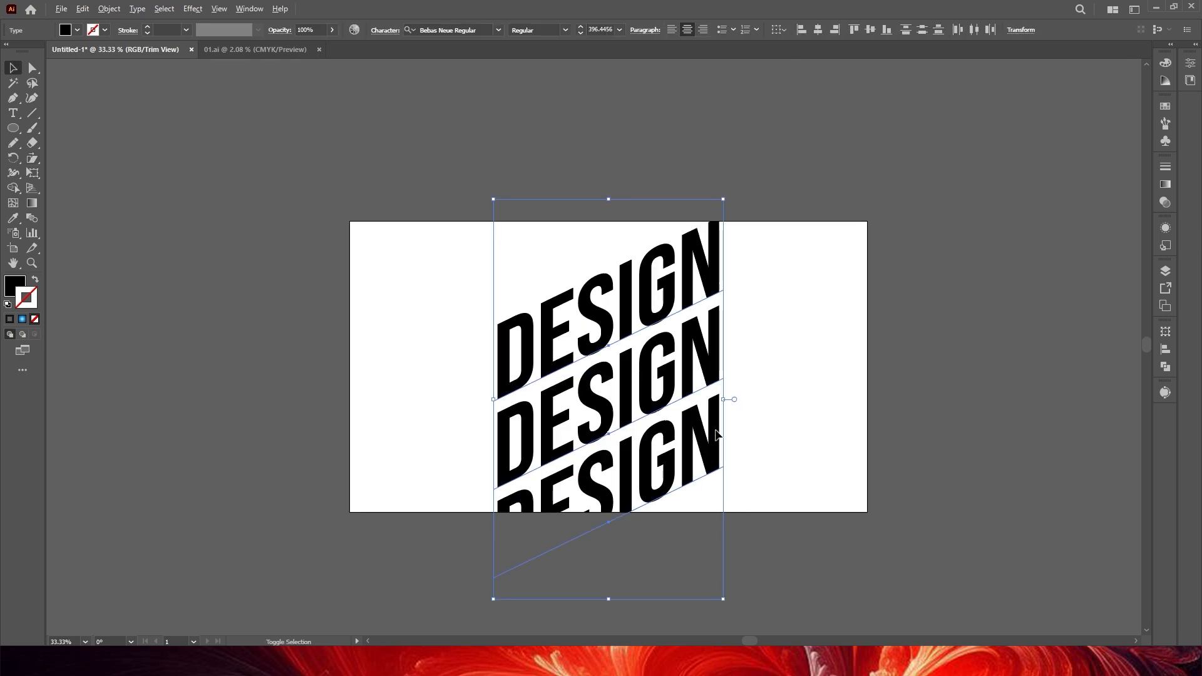
{"action": "left_click_drag", "start_coordinate": [722, 399], "coordinate": [669, 404]}
{"action": "key", "text": "ctrl+equal"}
{"action": "key", "text": "ctrl+equal"}
{"action": "key", "text": "ctrl+shift+a"}
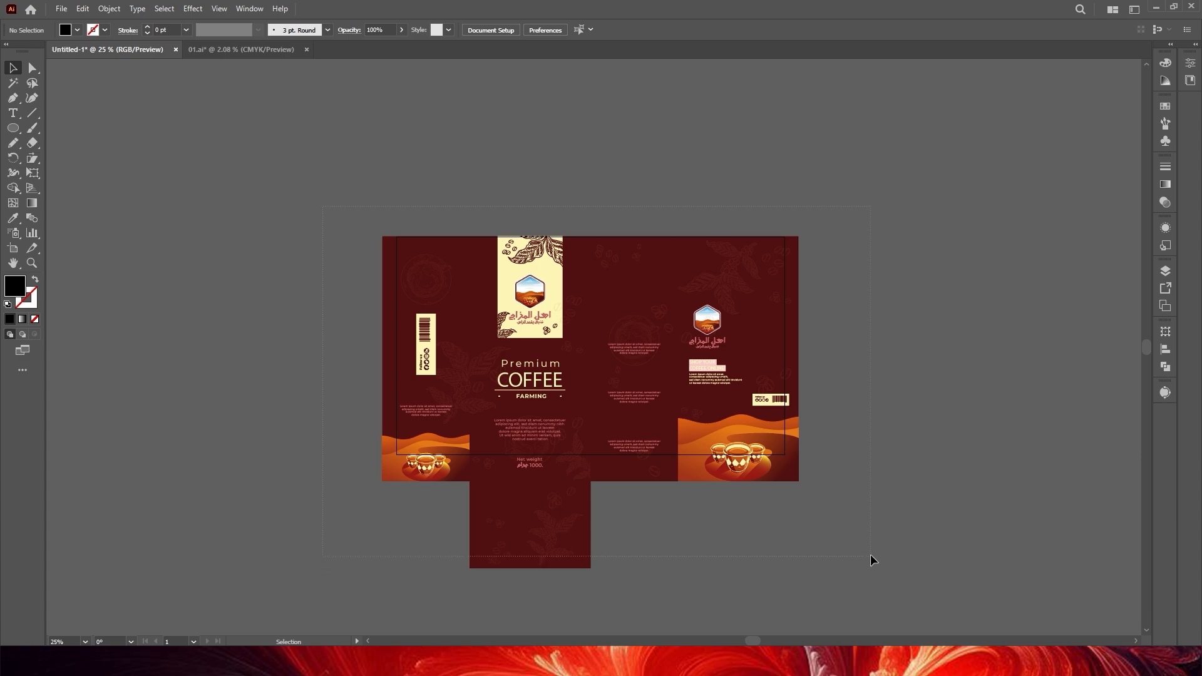
Check which coffee packaging artwork is selectable, and enable Move Locked and Hidden Artwork with Artboard in the Selection & Anchor Display preferences.
{"action": "key", "text": "ctrl+a"}
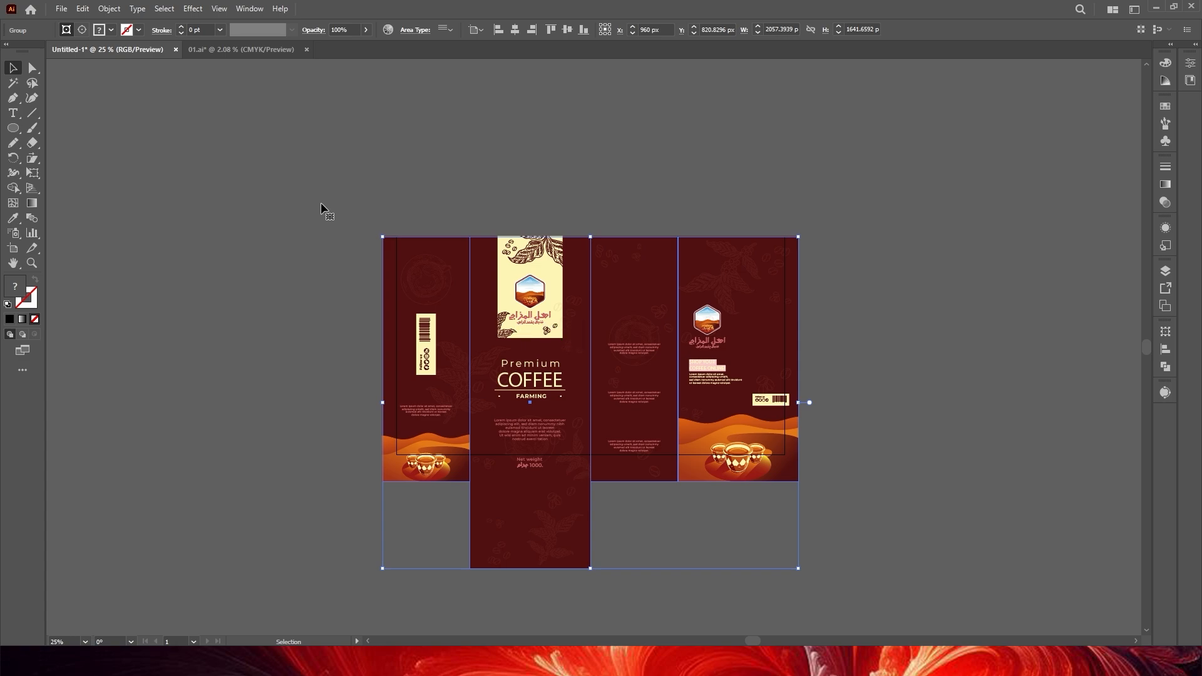
{"action": "left_click_drag", "start_coordinate": [321, 205], "coordinate": [792, 547]}
{"action": "left_click", "coordinate": [337, 418]}
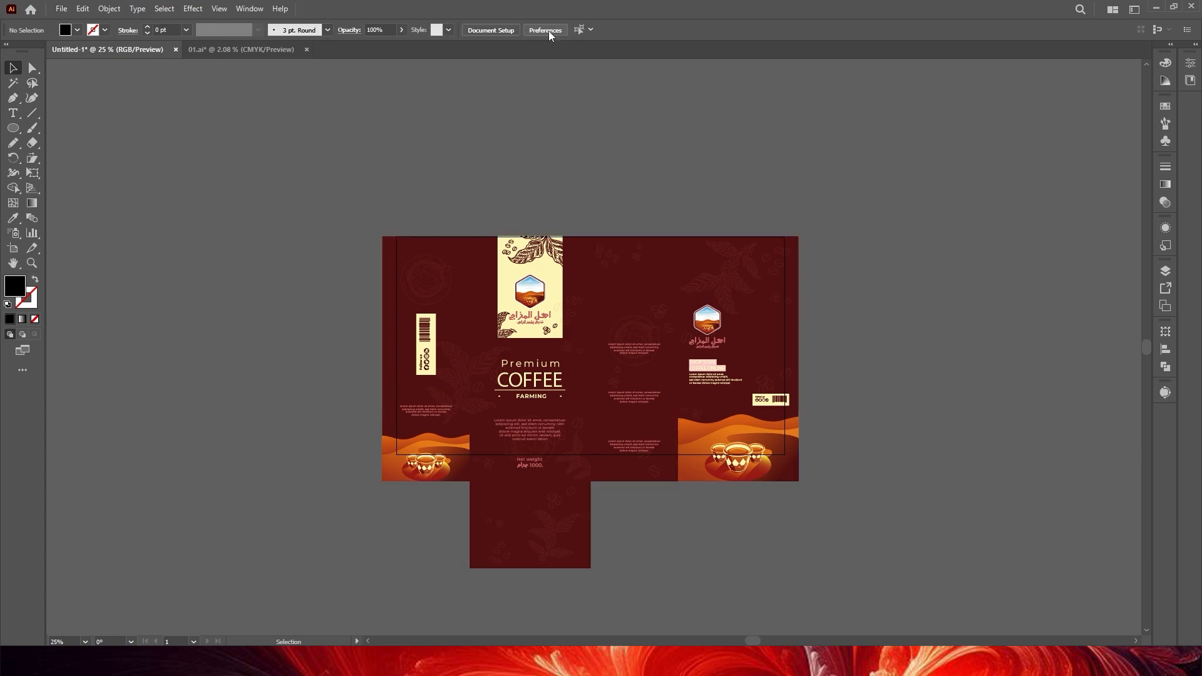
{"action": "left_click", "coordinate": [548, 31]}
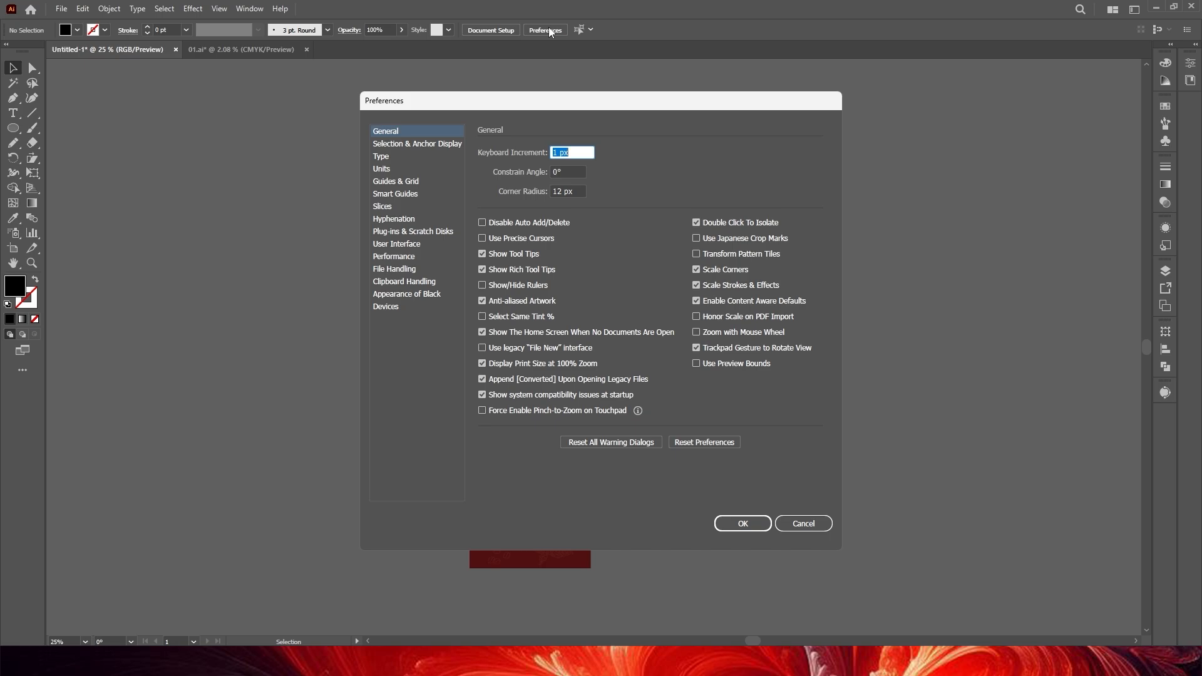
{"action": "left_click", "coordinate": [423, 145]}
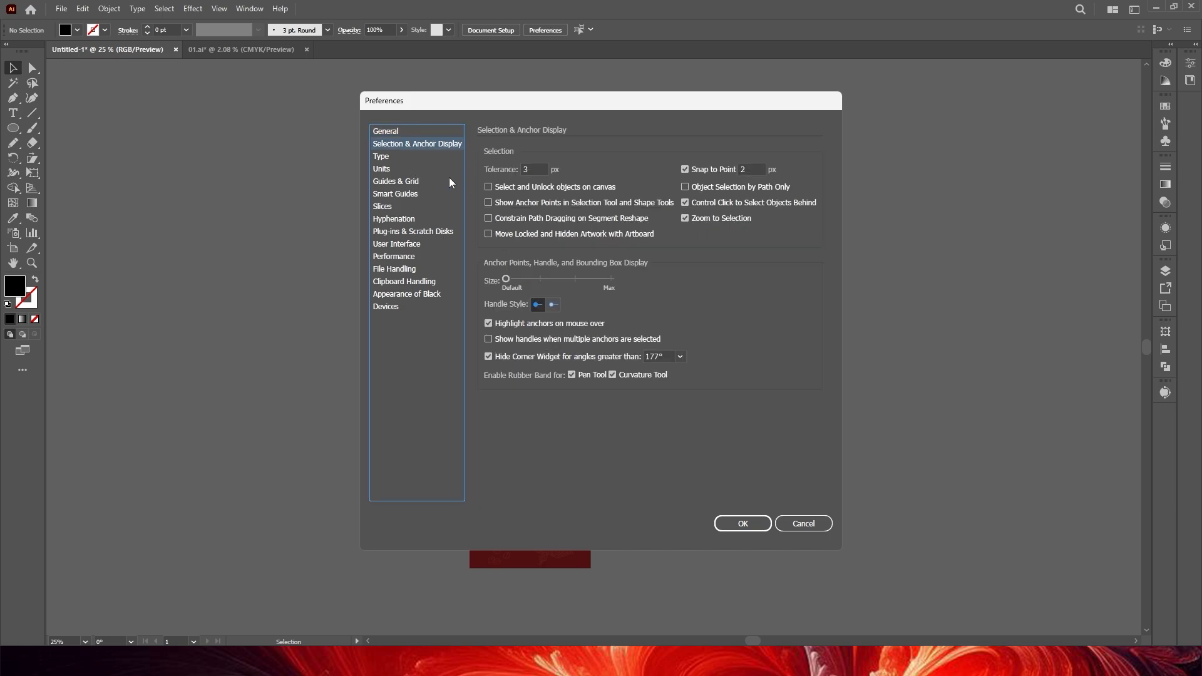
{"action": "left_click", "coordinate": [488, 234]}
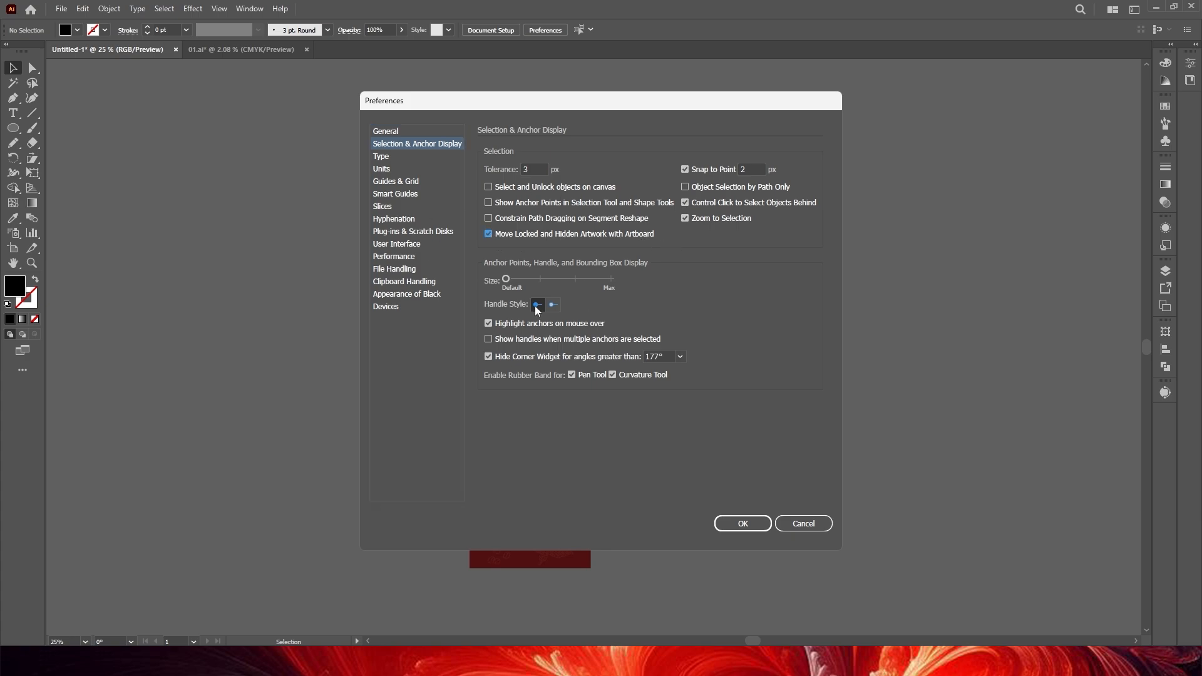
{"action": "left_click", "coordinate": [752, 527]}
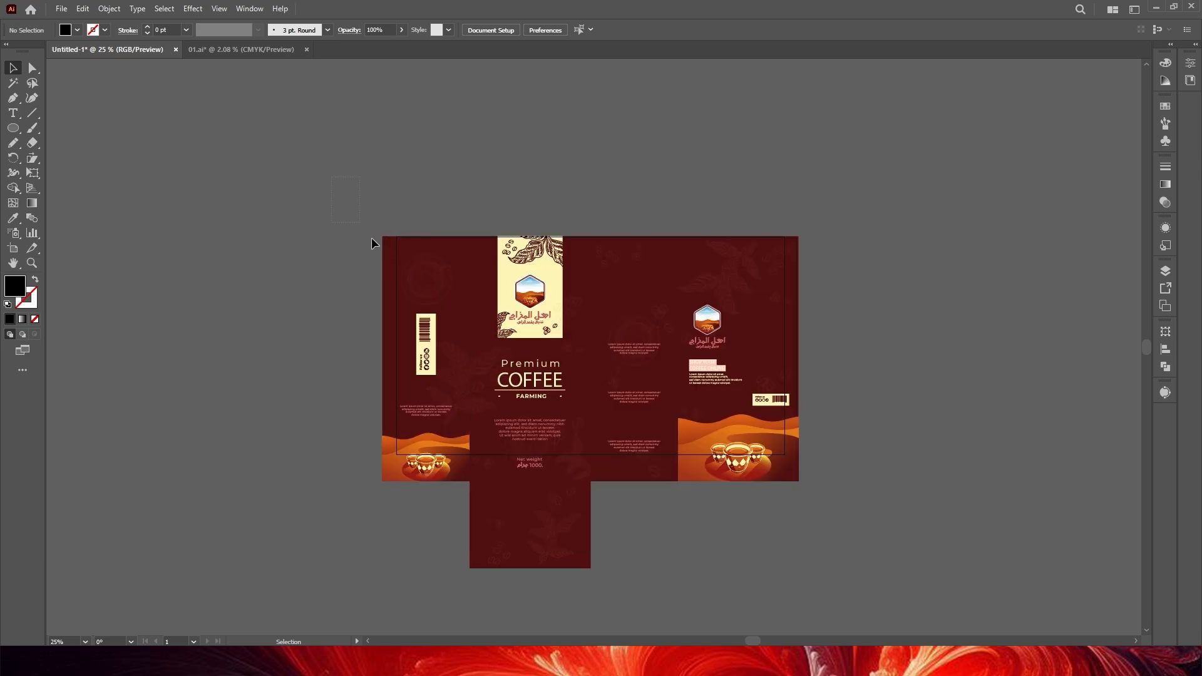
Duplicate the artboard together with all its coffee packaging artwork, placing the copy to the right of the original.
{"action": "key", "text": "ctrl+a"}
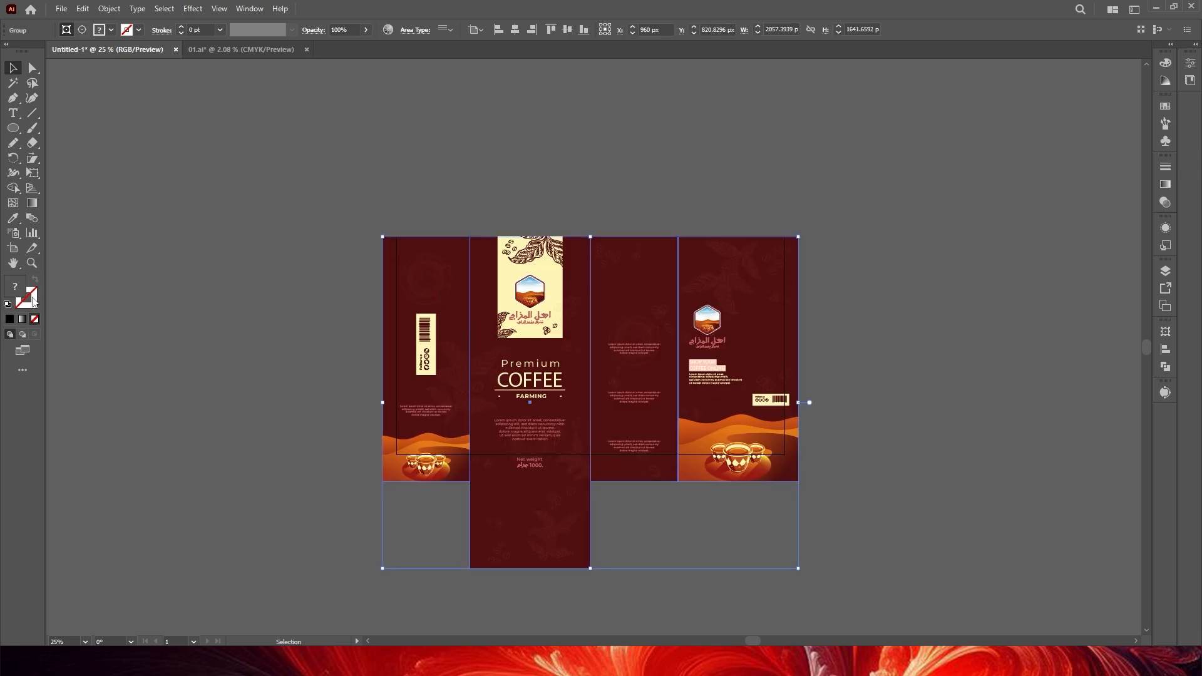
{"action": "left_click", "coordinate": [13, 248]}
{"action": "left_click_drag", "start_coordinate": [528, 432], "coordinate": [944, 446]}
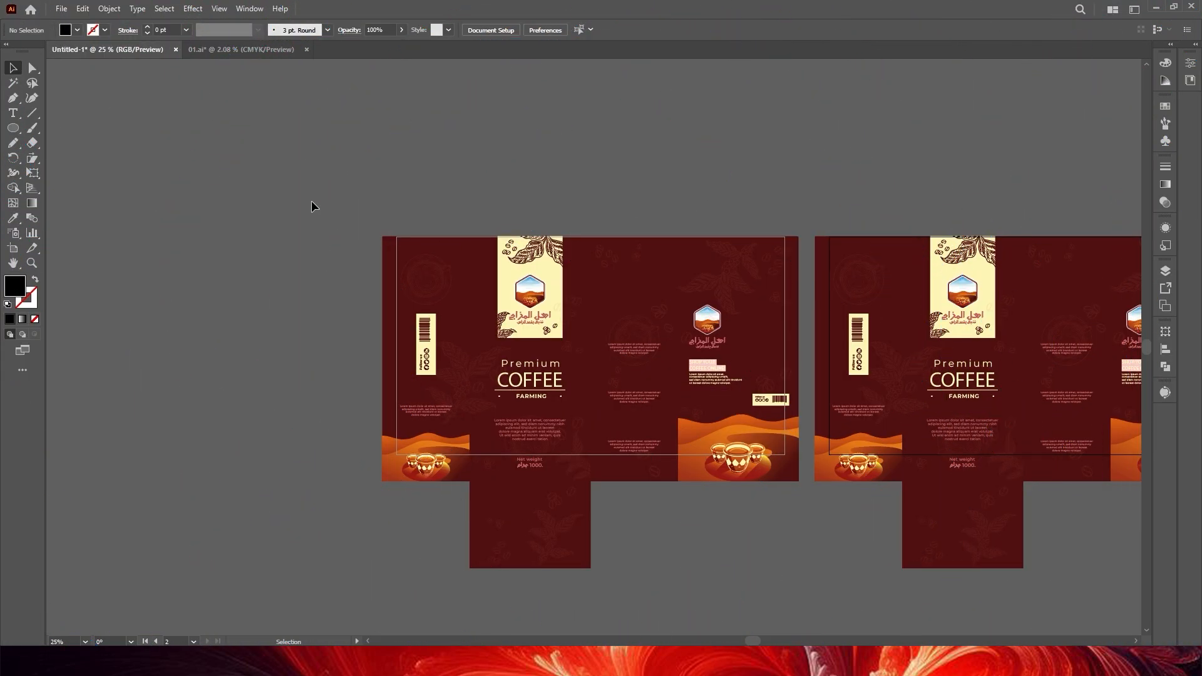
Recolor the original coffee packaging to a purple and magenta scheme with linked harmony colors, and reopen Recolor for the same artwork.
{"action": "left_click_drag", "start_coordinate": [367, 185], "coordinate": [774, 572]}
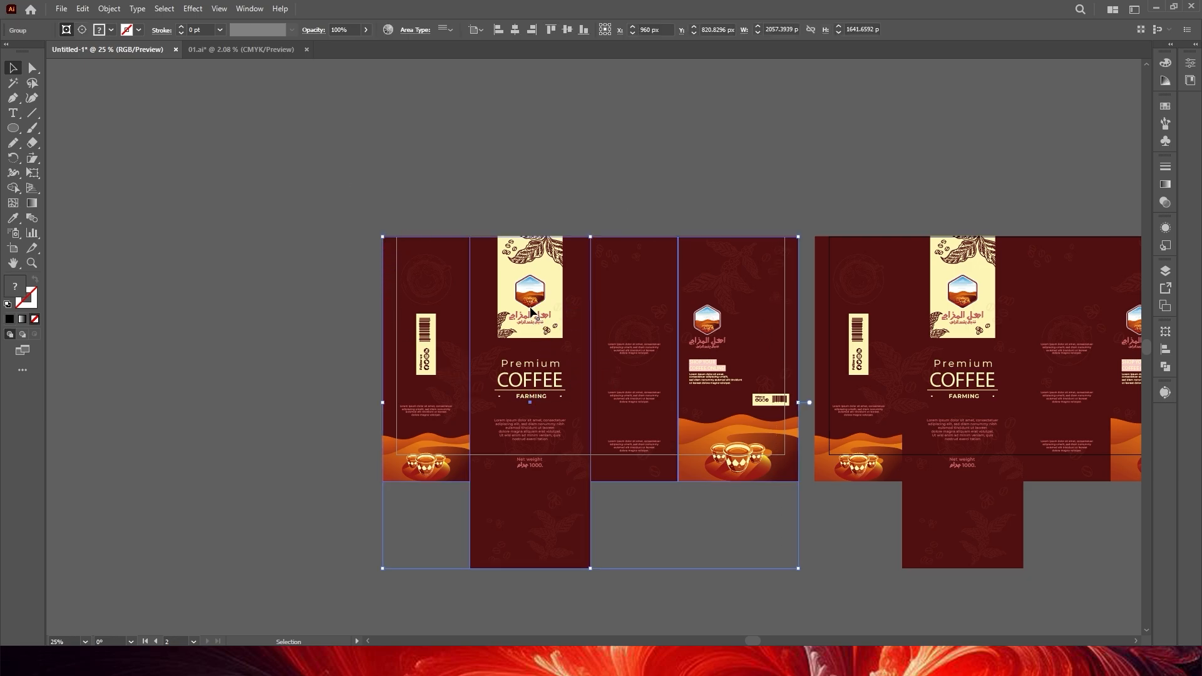
{"action": "left_click", "coordinate": [387, 29]}
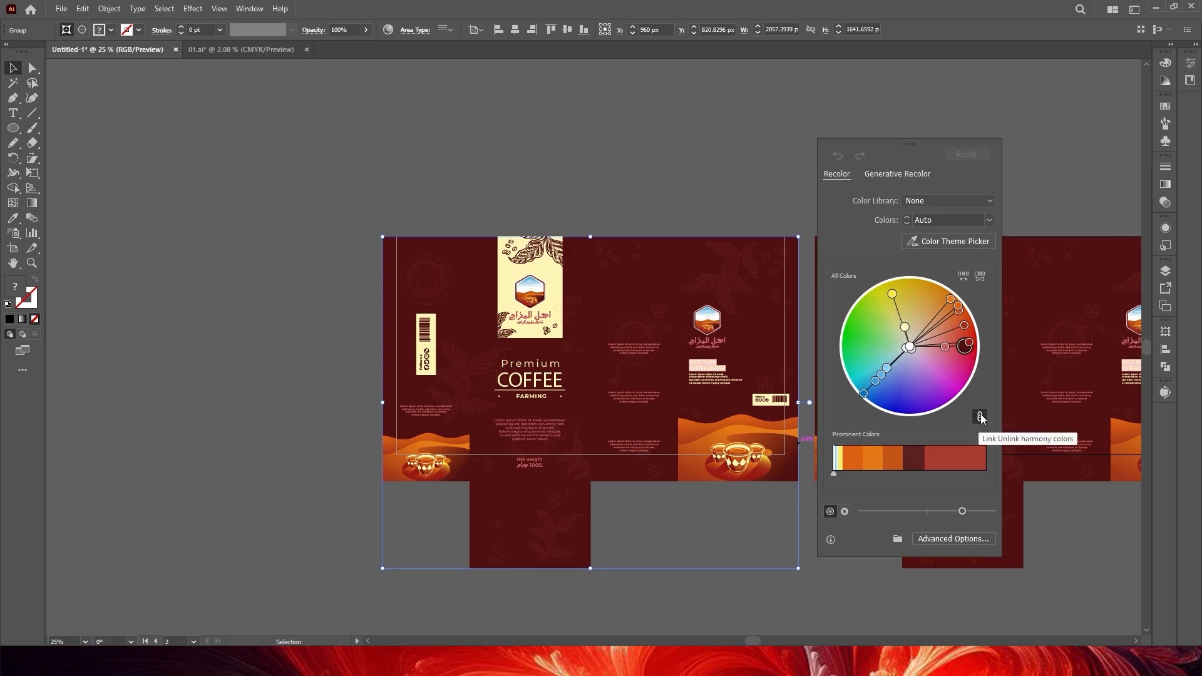
{"action": "left_click_drag", "start_coordinate": [966, 348], "coordinate": [933, 392]}
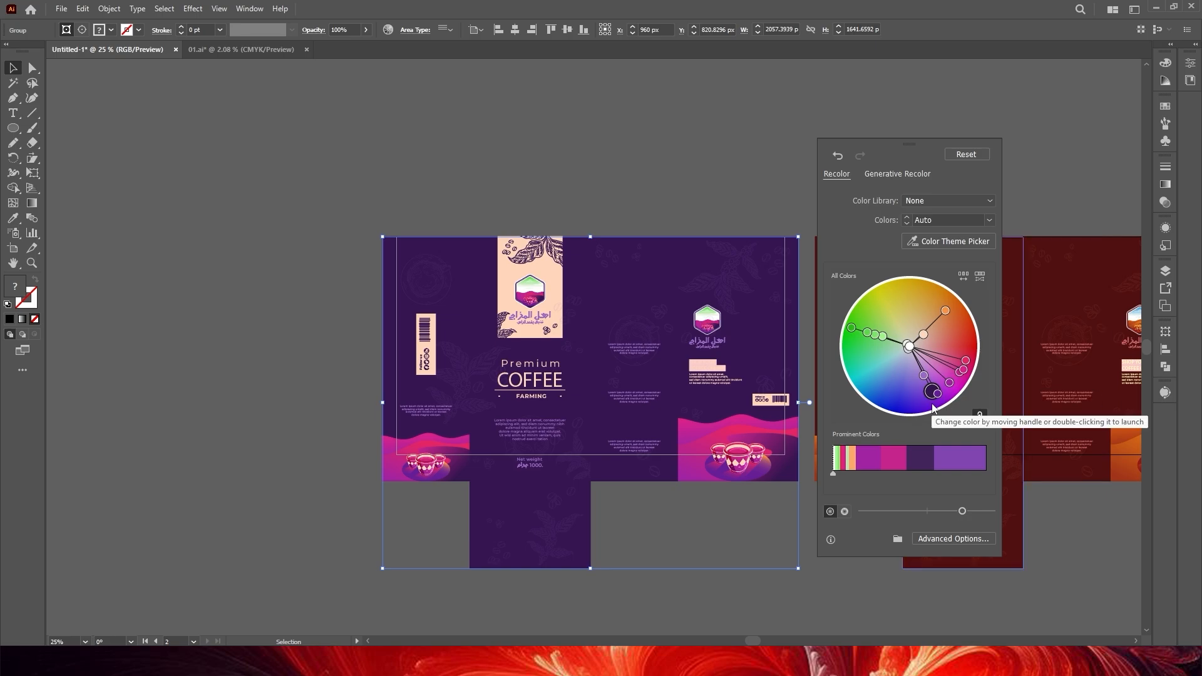
{"action": "left_click", "coordinate": [680, 180]}
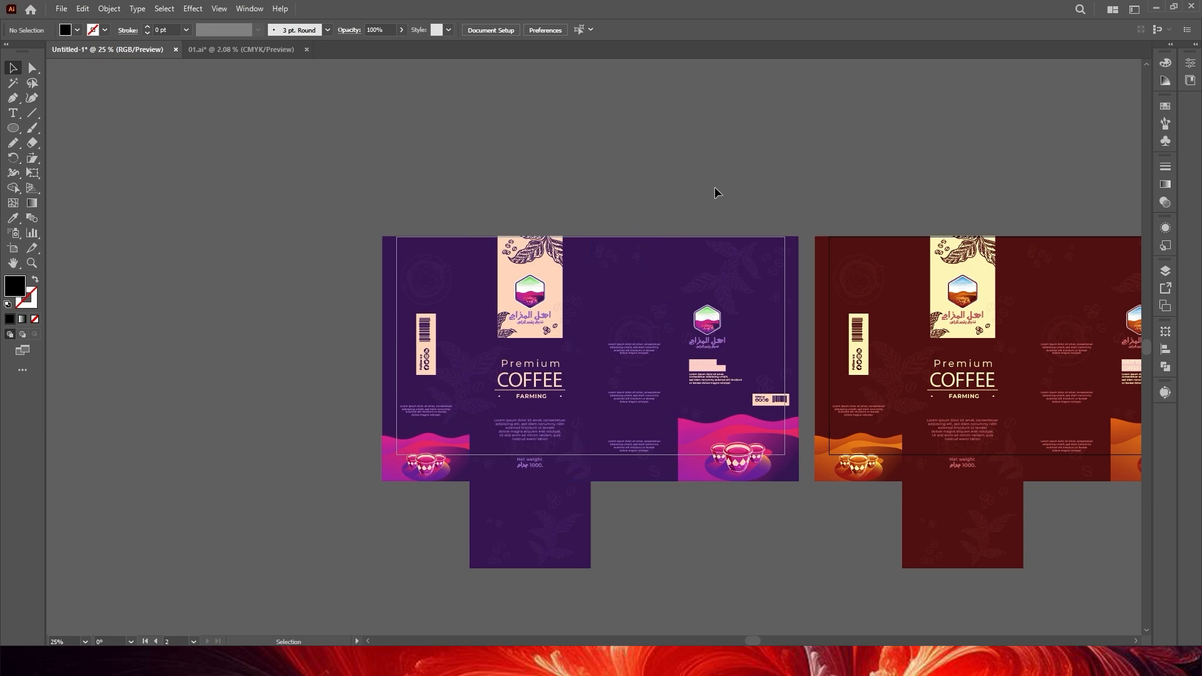
{"action": "left_click_drag", "start_coordinate": [353, 176], "coordinate": [778, 539]}
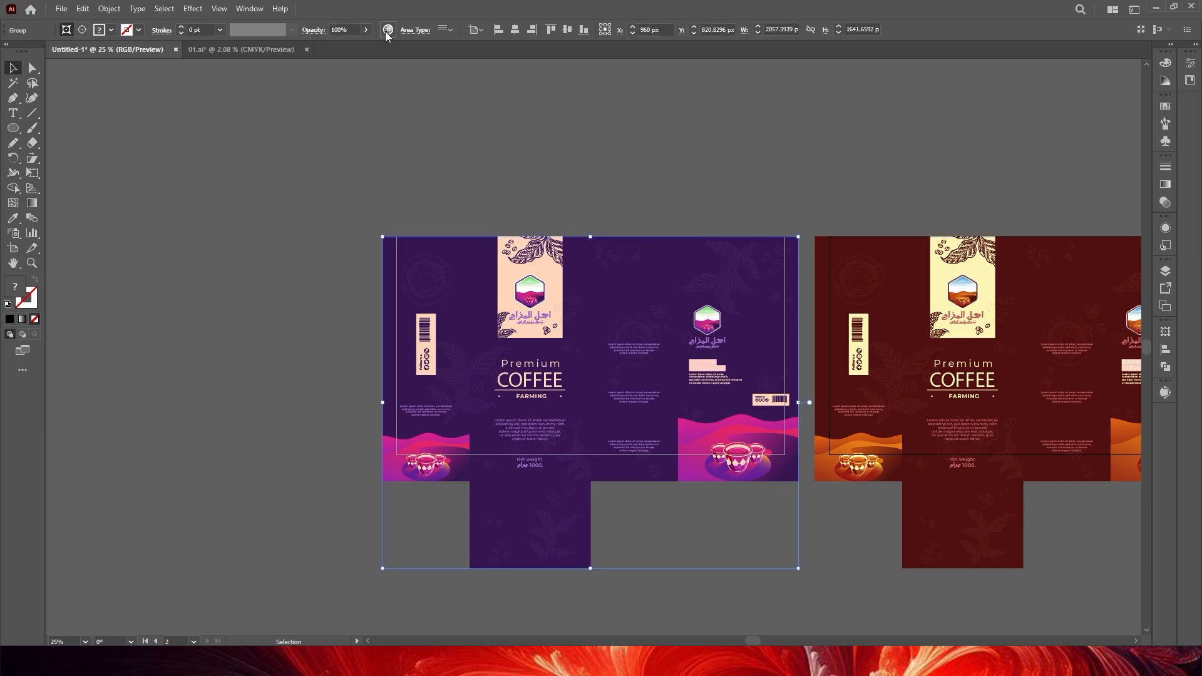
{"action": "left_click", "coordinate": [387, 31]}
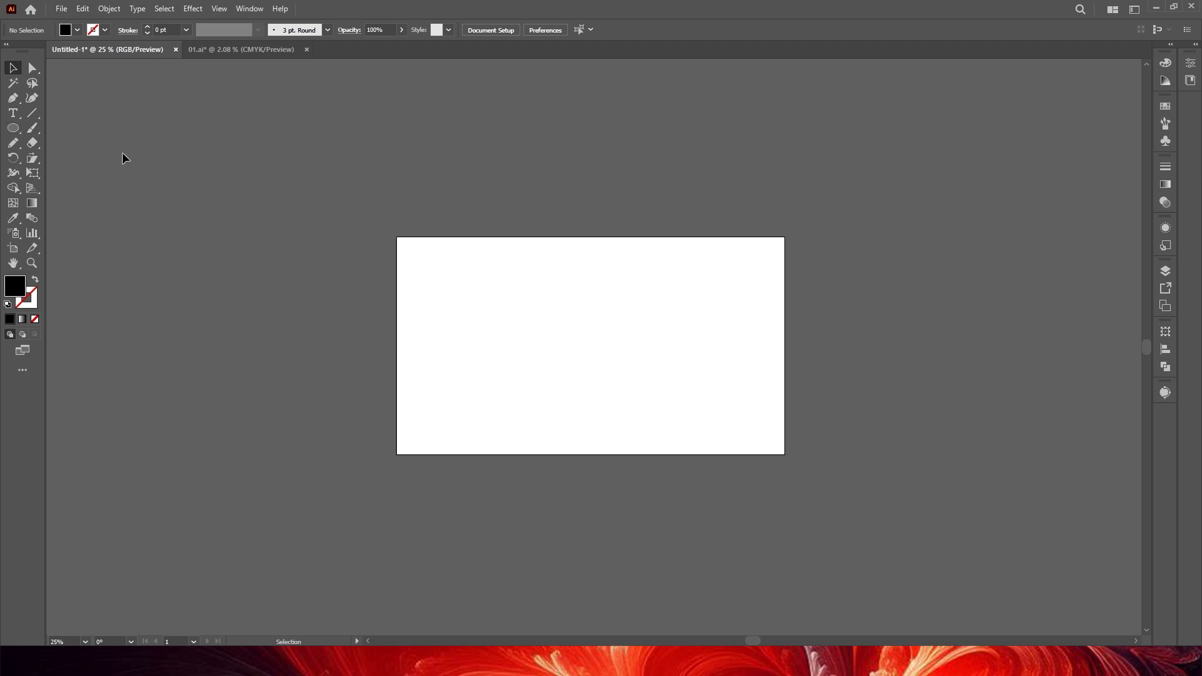
Draw a square about 98 px wide near the artboard's upper-left corner, with a black stroke and no fill.
{"action": "left_click", "coordinate": [15, 130]}
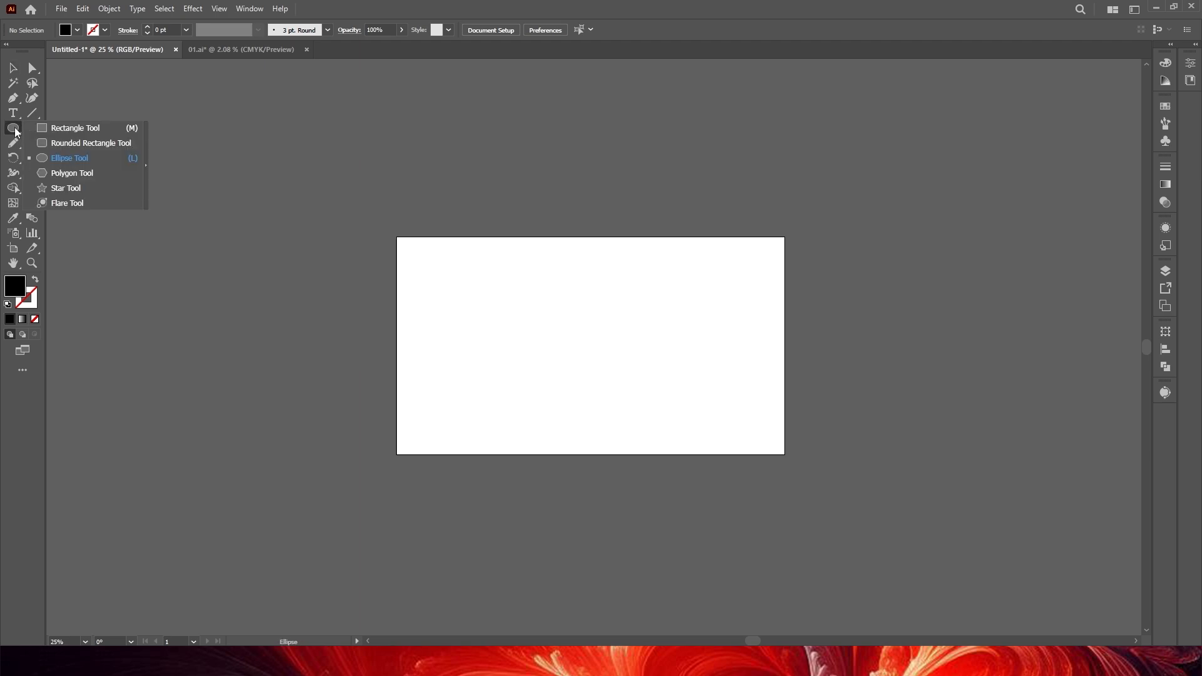
{"action": "left_click", "coordinate": [61, 129]}
{"action": "key", "text": "ctrl+1"}
{"action": "mouse_move", "coordinate": [295, 101]}
{"action": "left_mouse_down"}
{"action": "mouse_move", "coordinate": [360, 191]}
{"action": "mouse_move", "coordinate": [380, 185]}
{"action": "left_mouse_up"}
{"action": "left_click", "coordinate": [35, 279]}
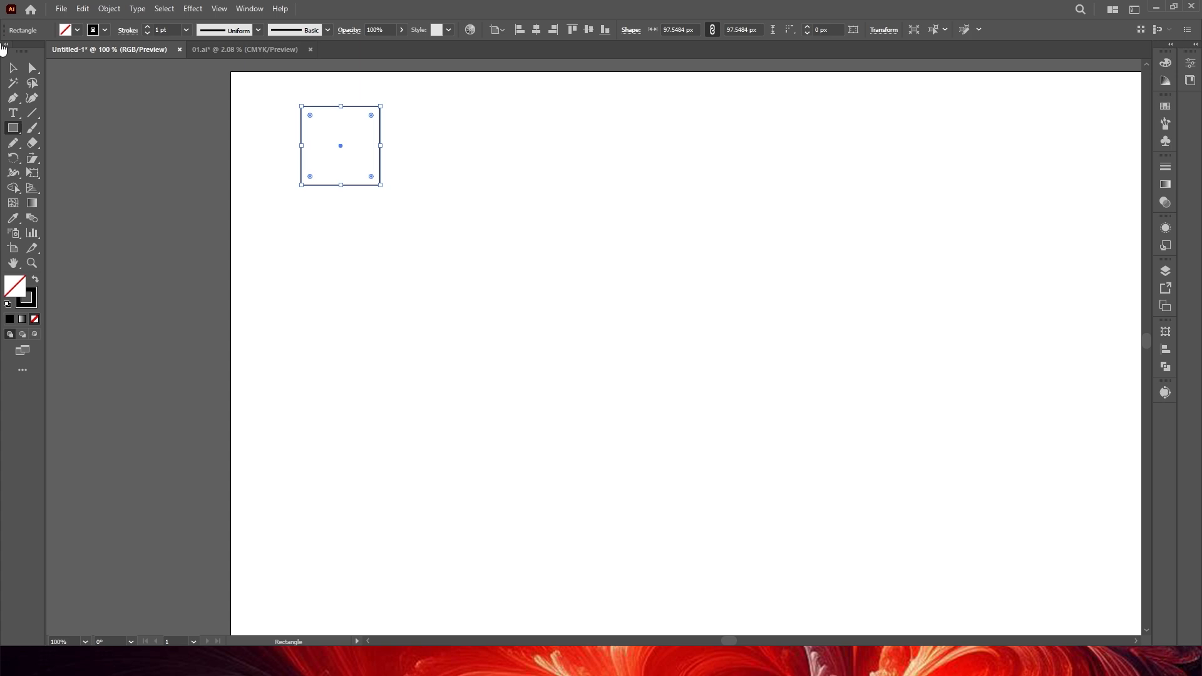
{"action": "left_click", "coordinate": [13, 67]}
{"action": "left_click_drag", "start_coordinate": [224, 110], "coordinate": [323, 202]}
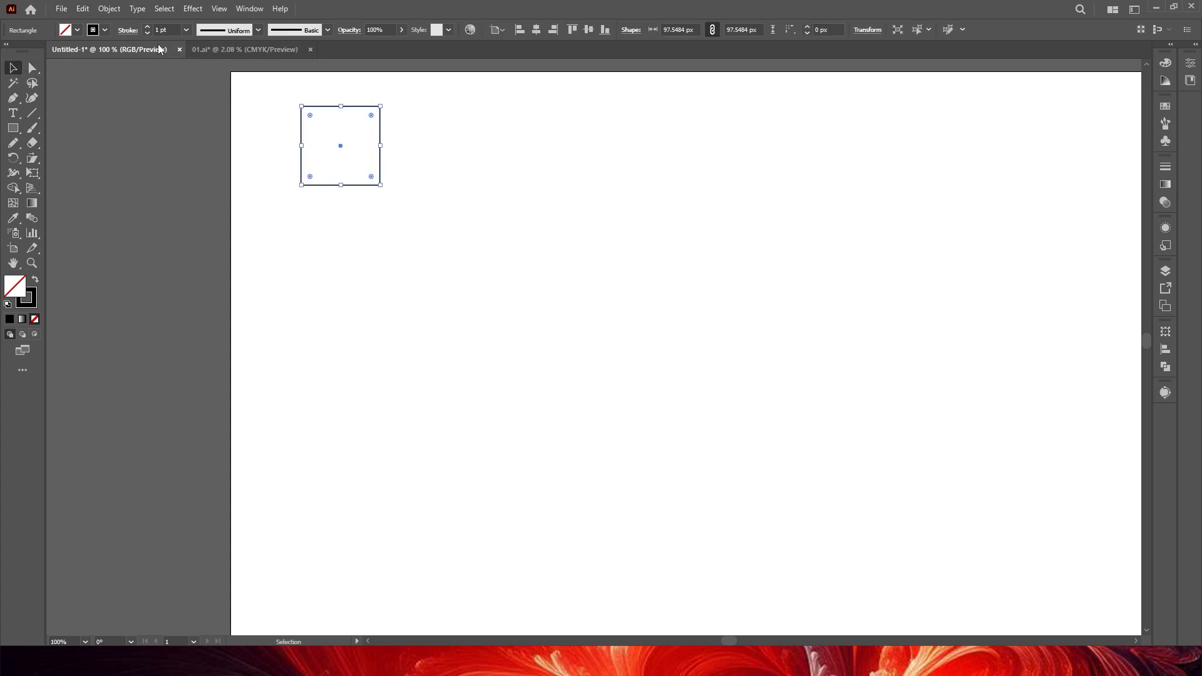
Thicken the square's stroke and turn it into two pairs of overlapping diamonds, with sides about 59 px and a stroke about 6 pt.
{"action": "left_click", "coordinate": [149, 27]}
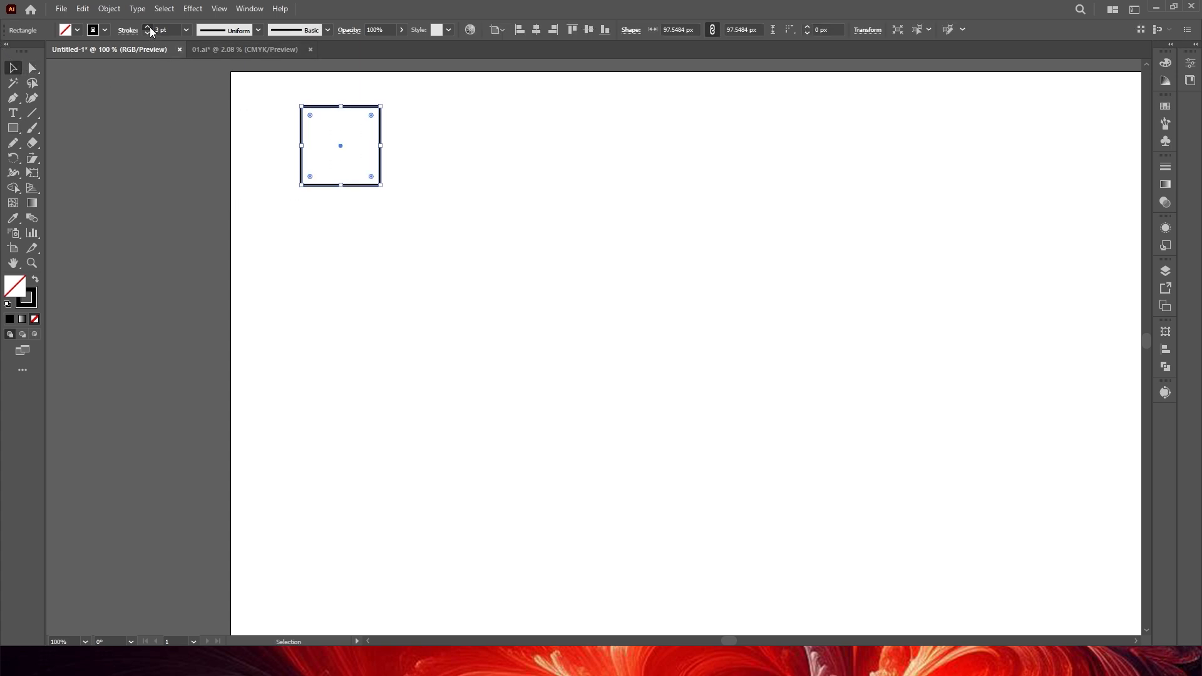
{"action": "left_click", "coordinate": [179, 103]}
{"action": "left_click", "coordinate": [376, 187]}
{"action": "left_click_drag", "start_coordinate": [388, 194], "coordinate": [397, 224]}
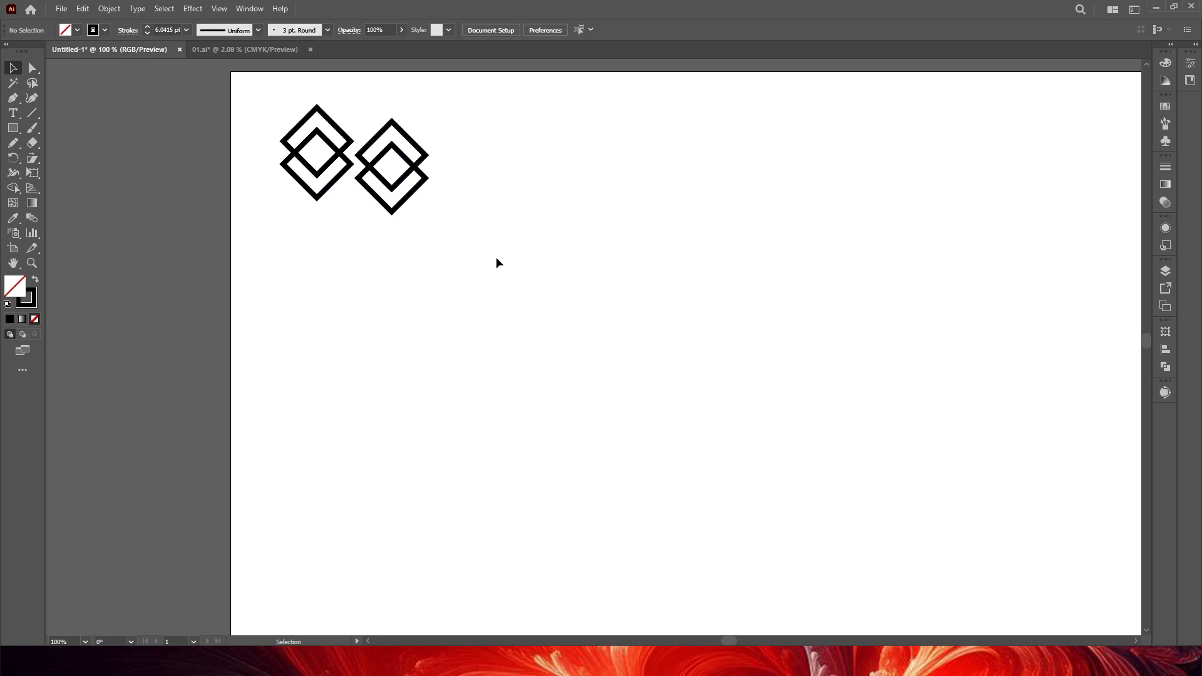
Move all four diamonds closer to the artboard's upper-left corner and apply a Grid repeat to them.
{"action": "left_click_drag", "start_coordinate": [534, 280], "coordinate": [216, 85]}
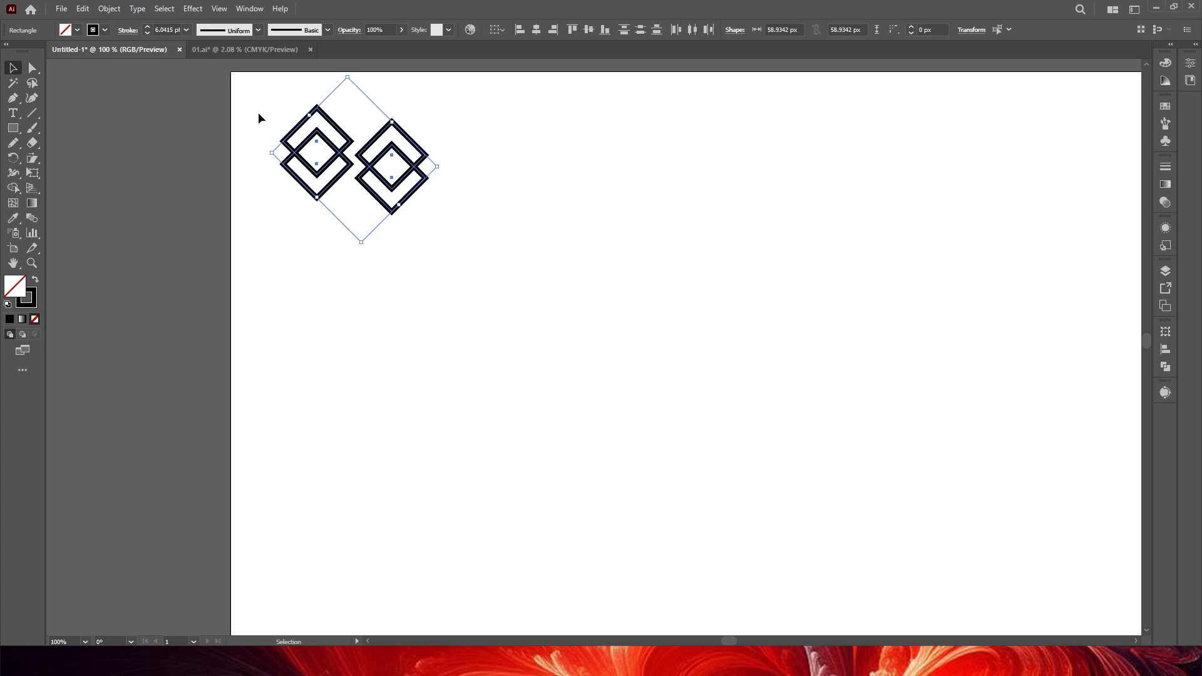
{"action": "left_click_drag", "start_coordinate": [330, 148], "coordinate": [306, 138]}
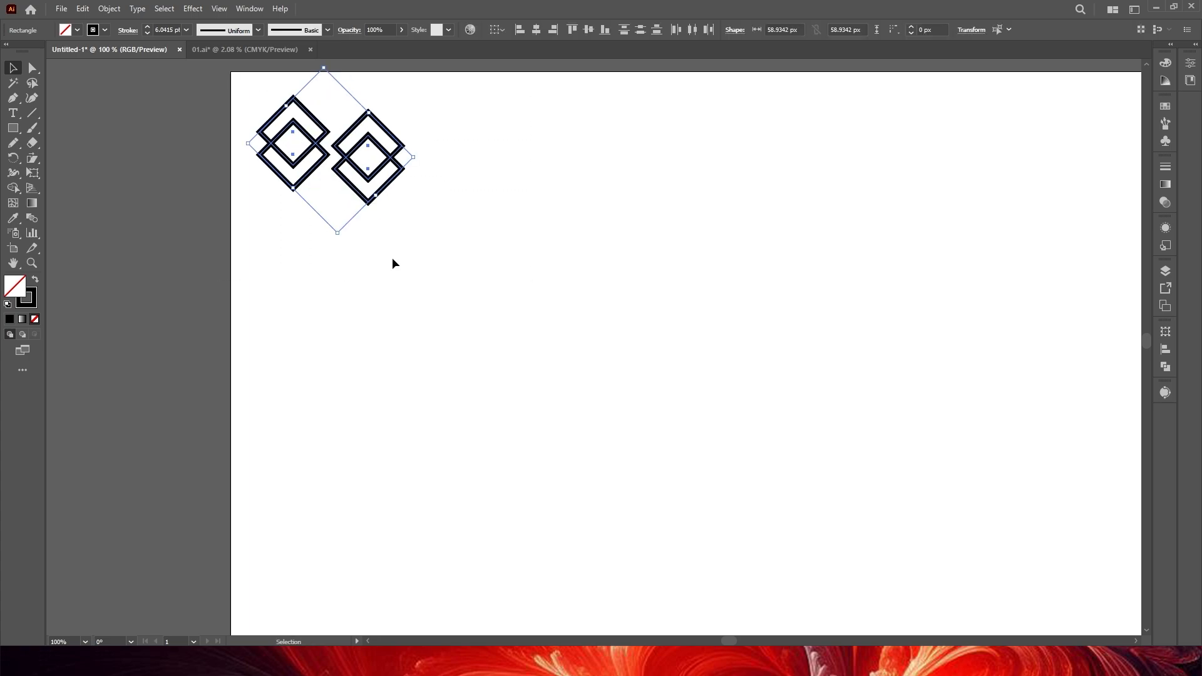
{"action": "left_click", "coordinate": [109, 8]}
{"action": "mouse_move", "coordinate": [187, 374]}
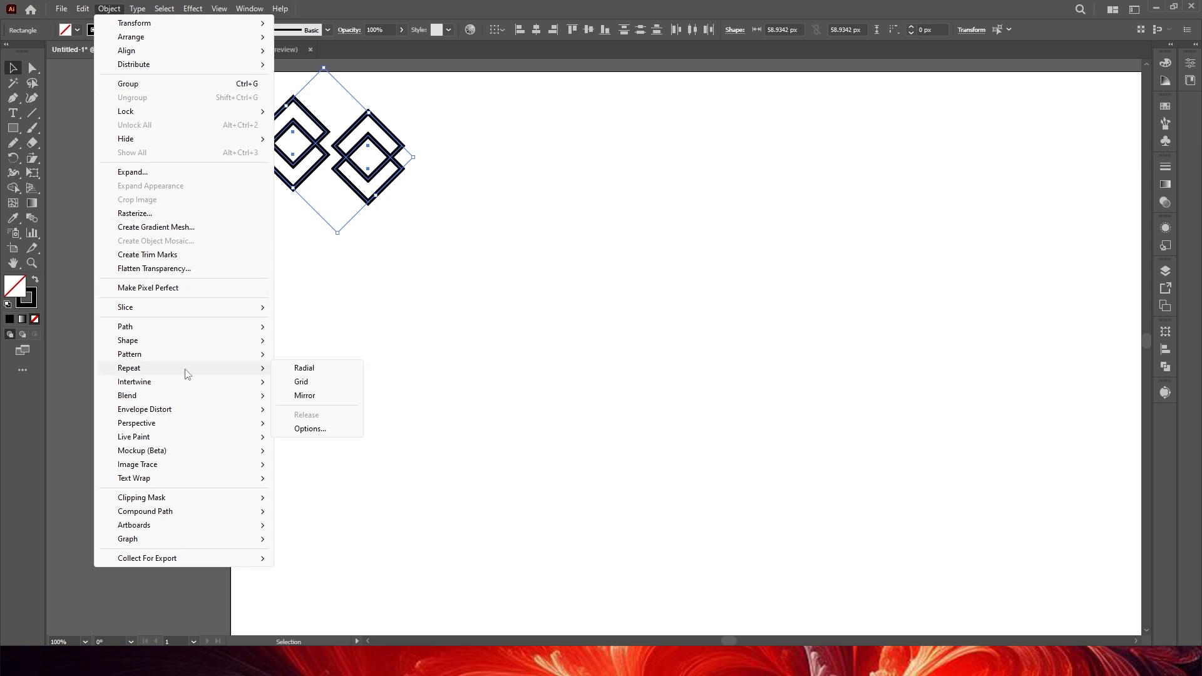
{"action": "left_click", "coordinate": [301, 382]}
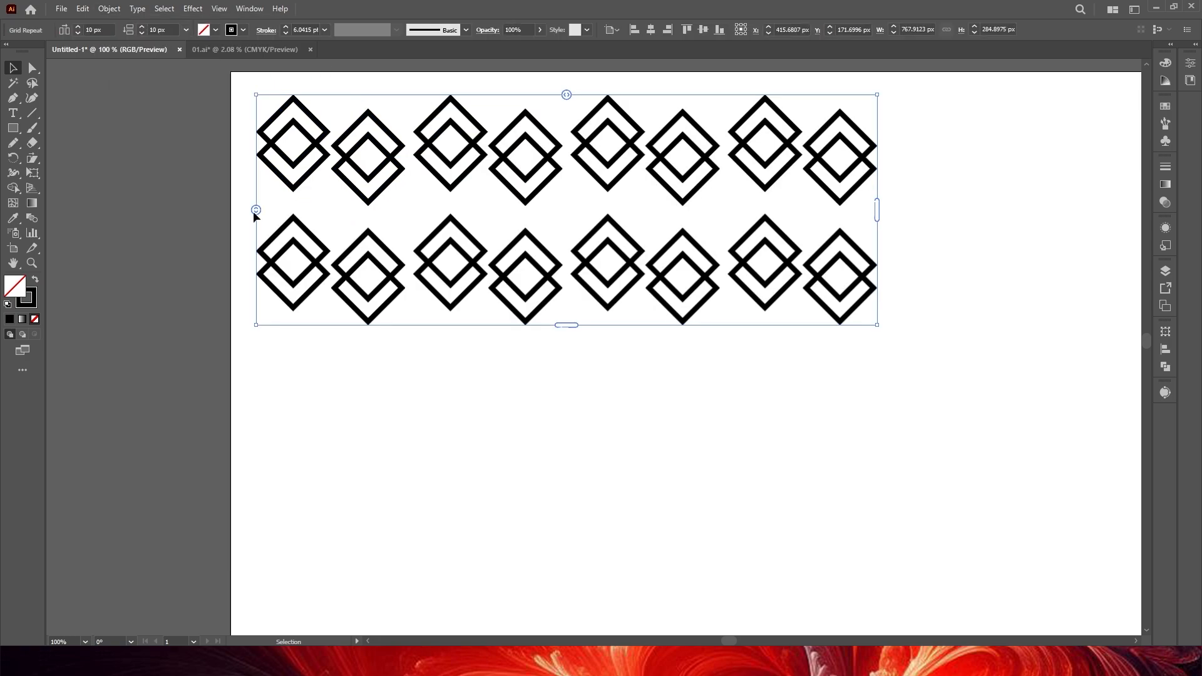
Tighten the repeat grid's vertical spacing to about -10 px and extend the grid to about 1087 by 660 px.
{"action": "left_click_drag", "start_coordinate": [256, 210], "coordinate": [256, 193]}
{"action": "left_click_drag", "start_coordinate": [708, 560], "coordinate": [708, 632]}
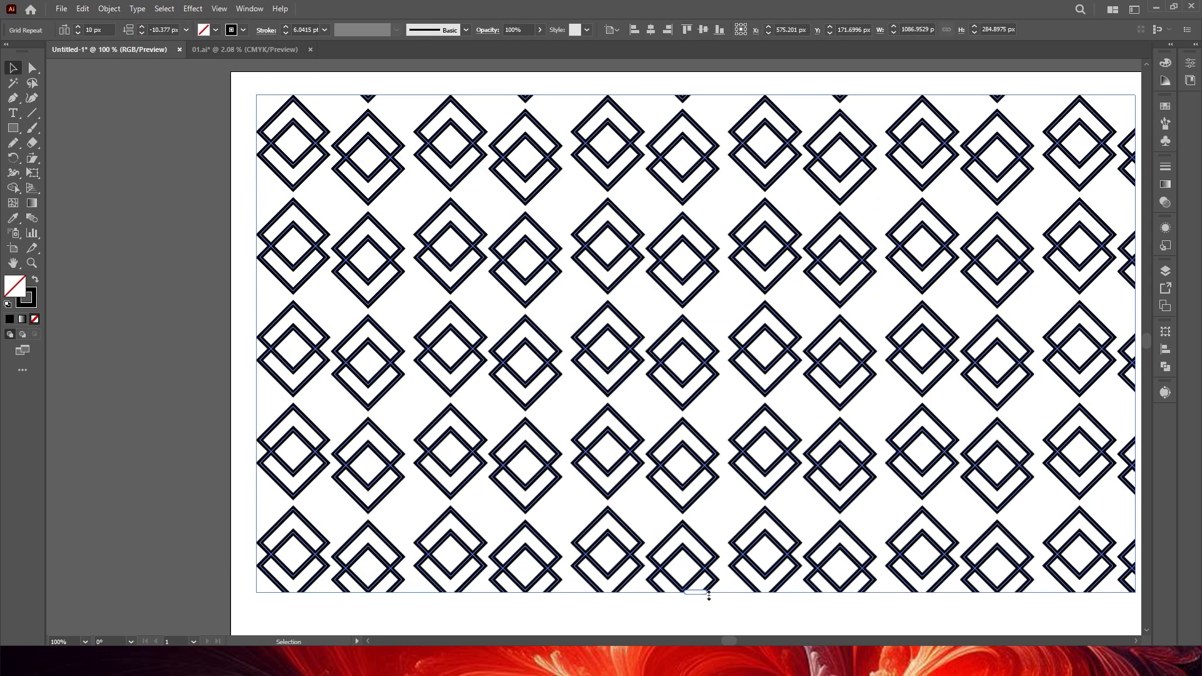
{"action": "scroll", "coordinate": [495, 419], "scroll_direction": "down", "scroll_amount": 3}
{"action": "scroll", "coordinate": [372, 429], "scroll_direction": "down", "scroll_amount": 3}
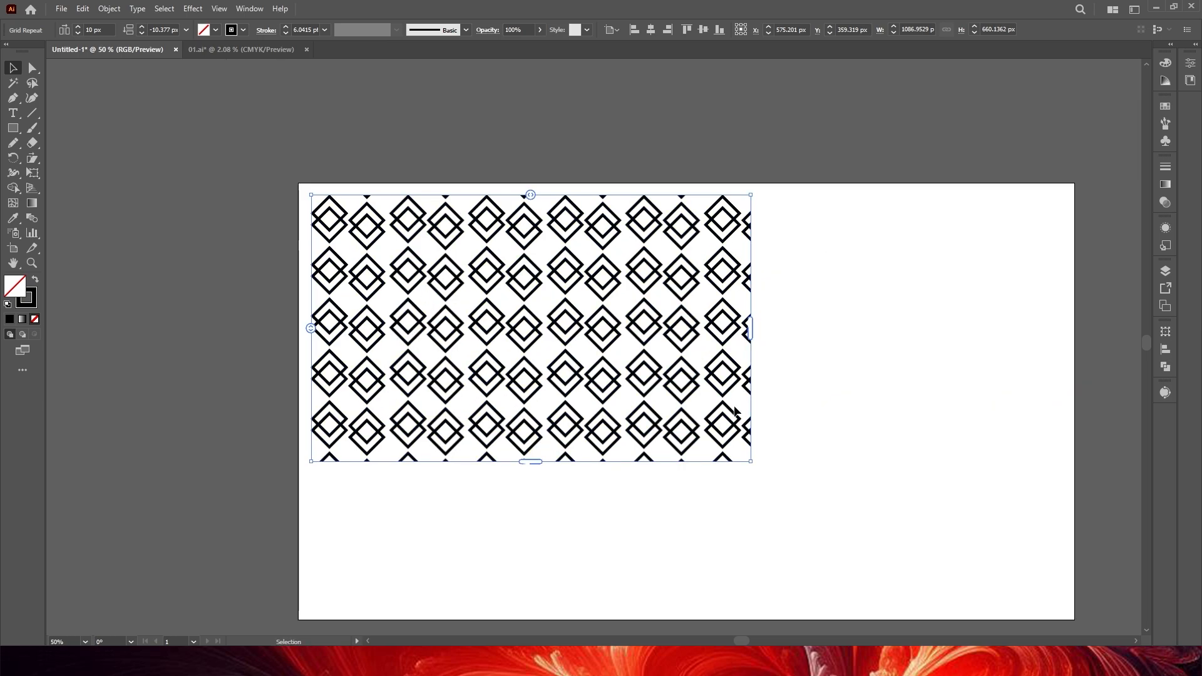
Extend the diamond grid to about 1862 by 1042 px and center it on the artboard.
{"action": "left_click_drag", "start_coordinate": [751, 328], "coordinate": [1064, 352]}
{"action": "left_click_drag", "start_coordinate": [688, 462], "coordinate": [692, 617]}
{"action": "left_click", "coordinate": [652, 32]}
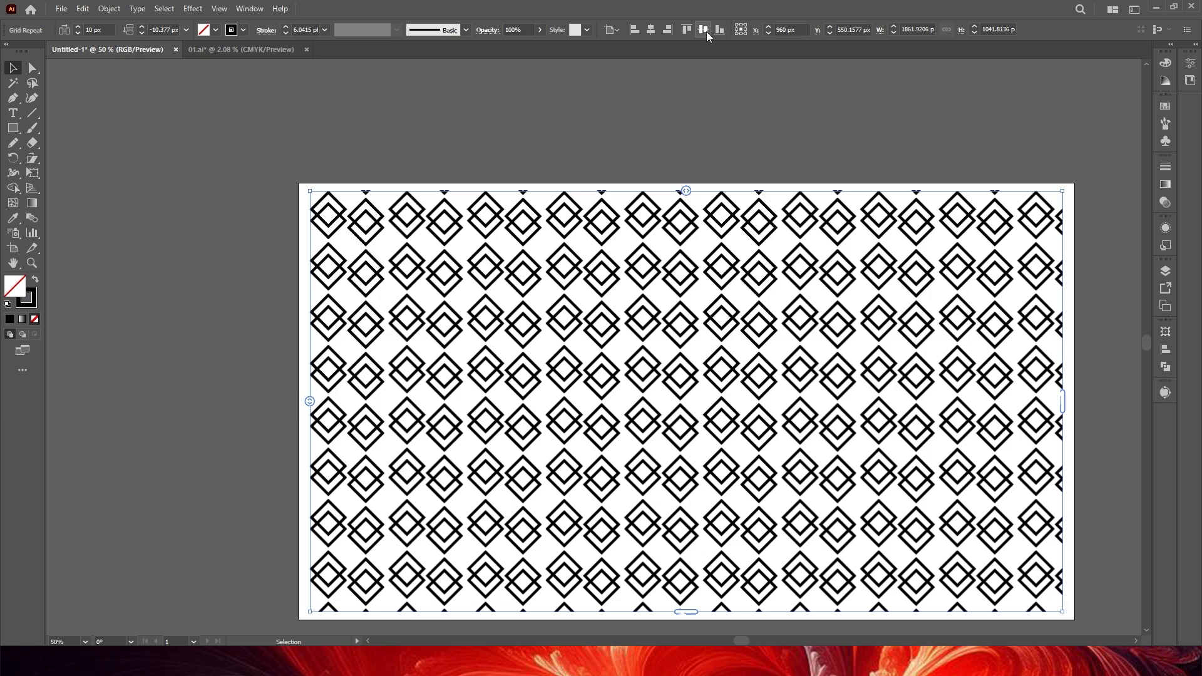
{"action": "left_click", "coordinate": [174, 157]}
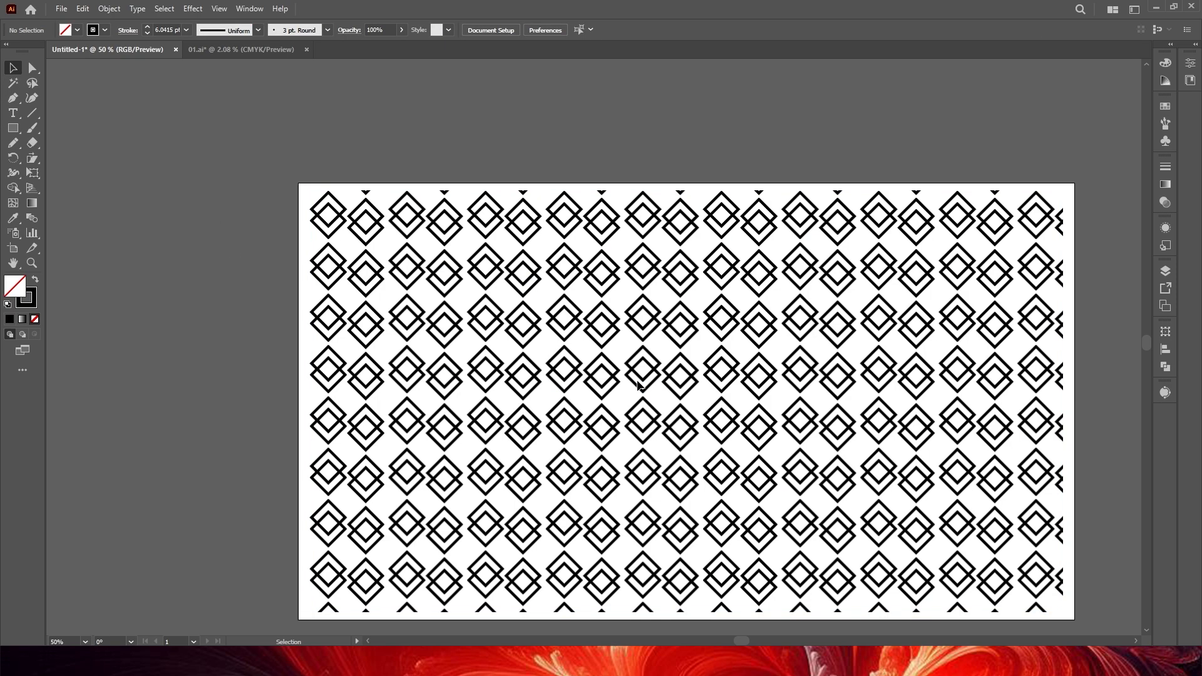
Trim the diamond grid to about 1840 px wide so it loses the cut-off shapes along its right edge.
{"action": "scroll", "coordinate": [601, 323], "scroll_direction": "down", "scroll_amount": 2}
{"action": "scroll", "coordinate": [636, 311], "scroll_direction": "up", "scroll_amount": 1}
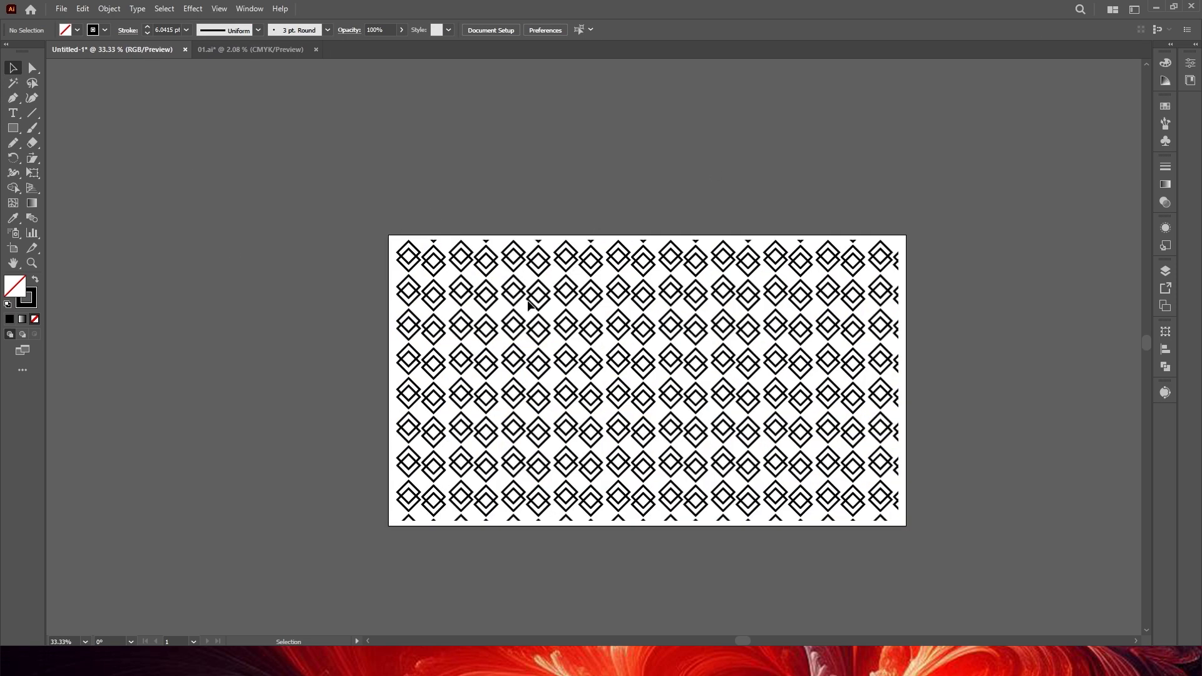
{"action": "scroll", "coordinate": [564, 305], "scroll_direction": "up", "scroll_amount": 1}
{"action": "left_click", "coordinate": [1061, 441]}
{"action": "left_click_drag", "start_coordinate": [1070, 415], "coordinate": [1058, 417]}
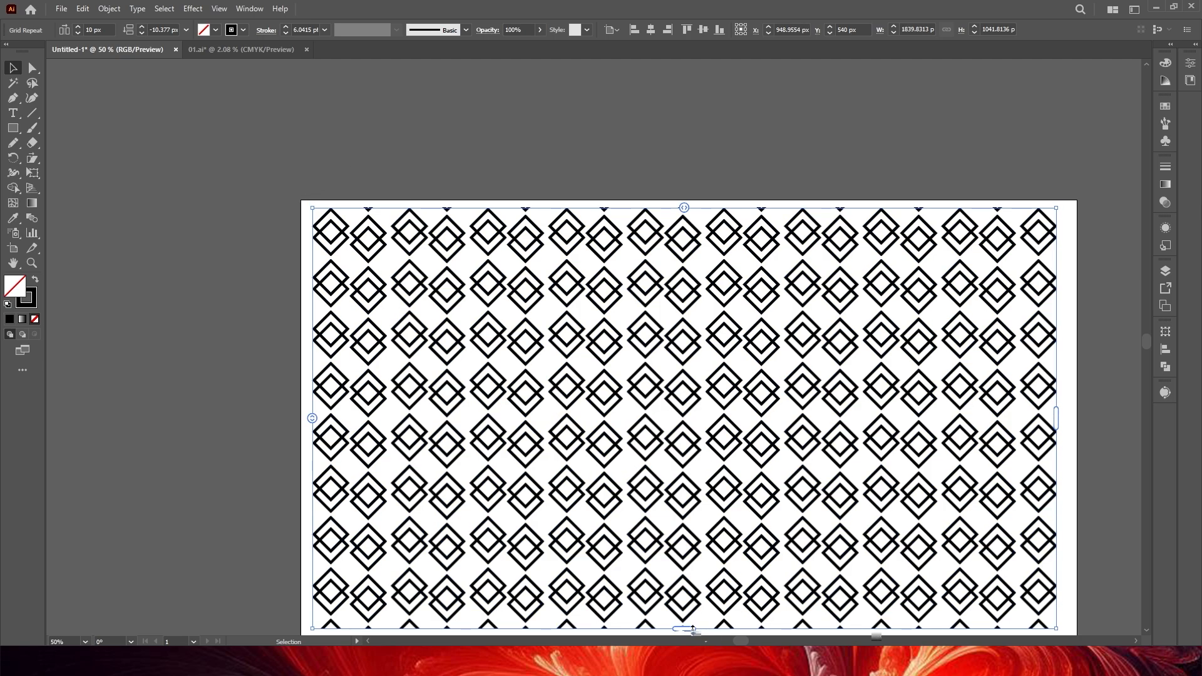
{"action": "left_click_drag", "start_coordinate": [693, 630], "coordinate": [692, 629]}
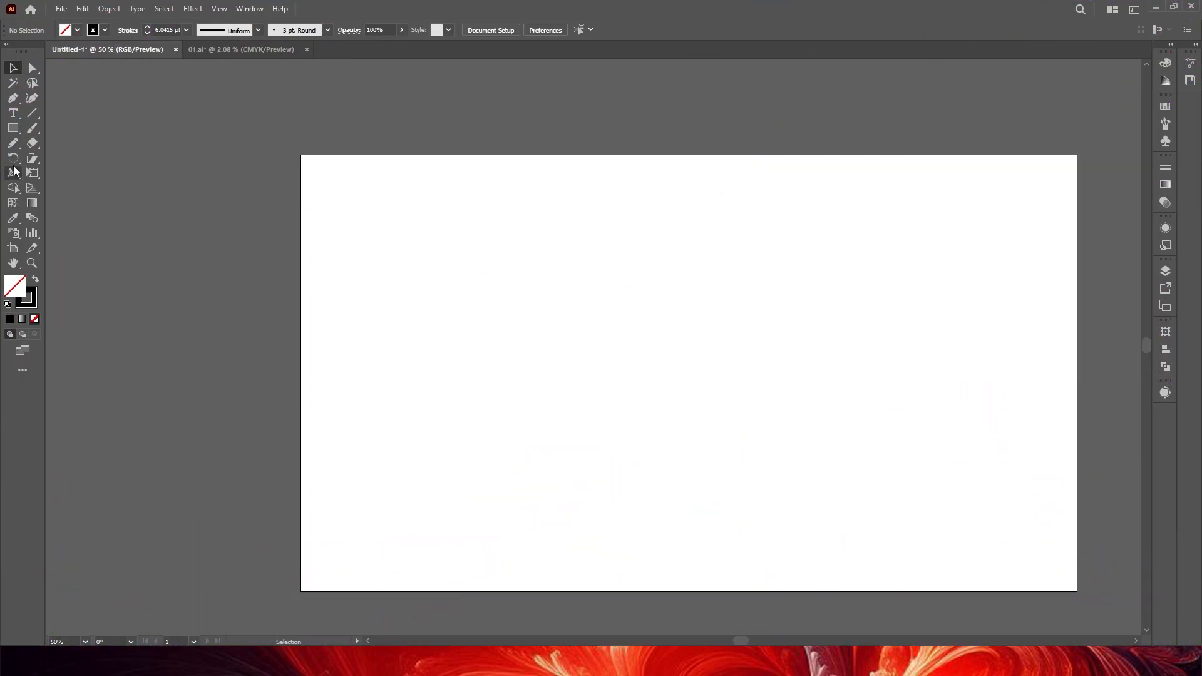
Create a circle 348.3871 px in diameter and center it horizontally and vertically on the artboard.
{"action": "left_click_drag", "start_coordinate": [13, 128], "coordinate": [63, 158]}
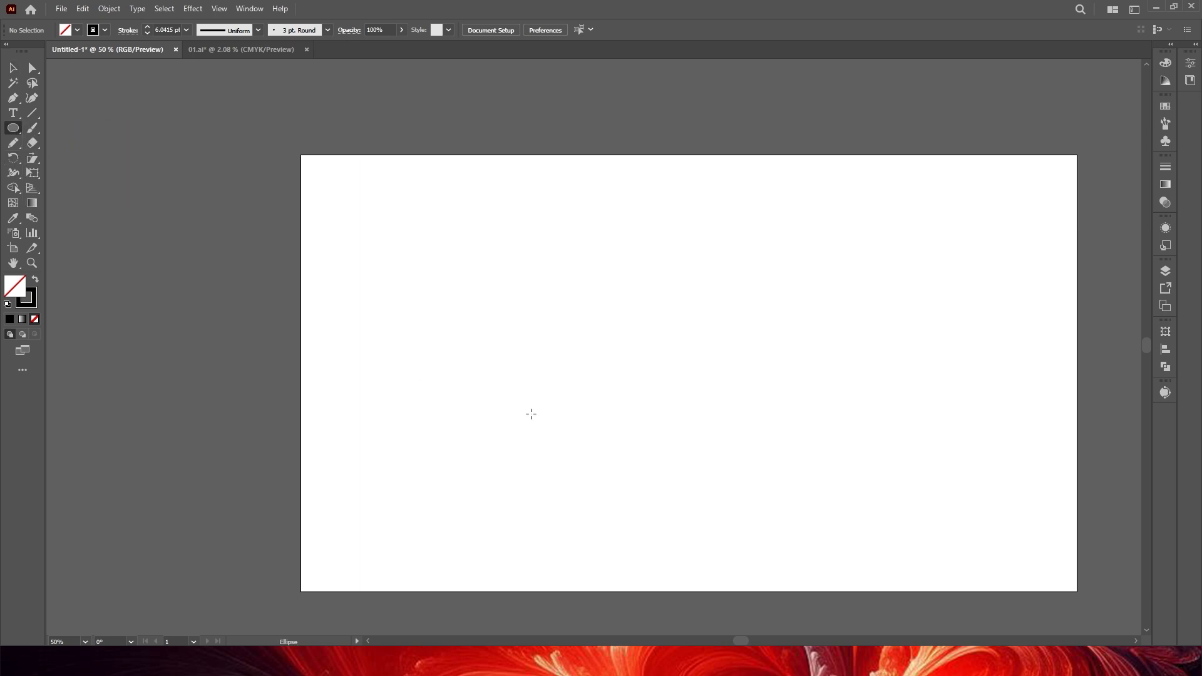
{"action": "left_click", "coordinate": [676, 362]}
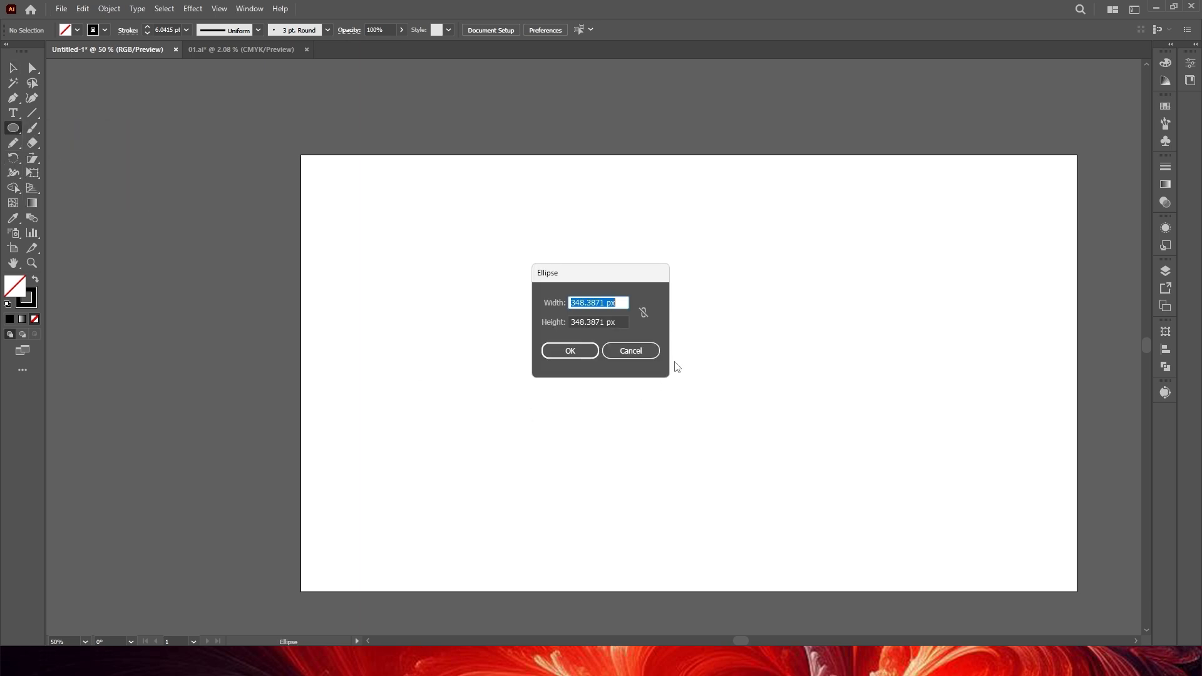
{"action": "left_click", "coordinate": [584, 352]}
{"action": "key", "text": "v"}
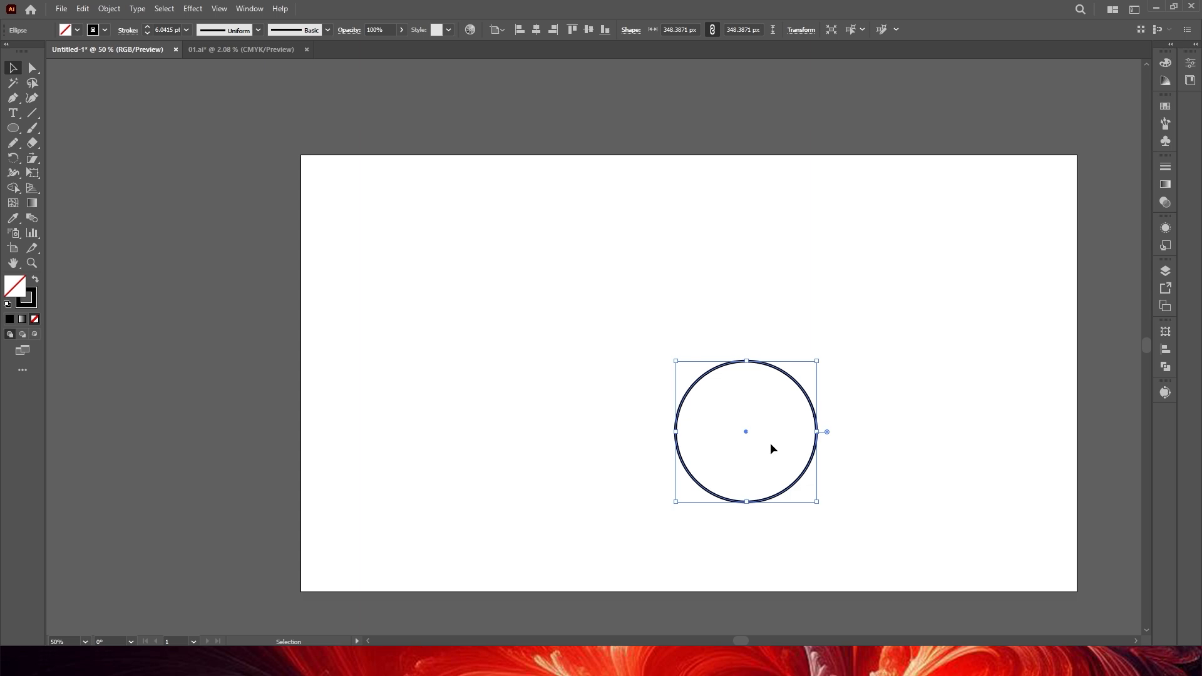
{"action": "left_click", "coordinate": [539, 29]}
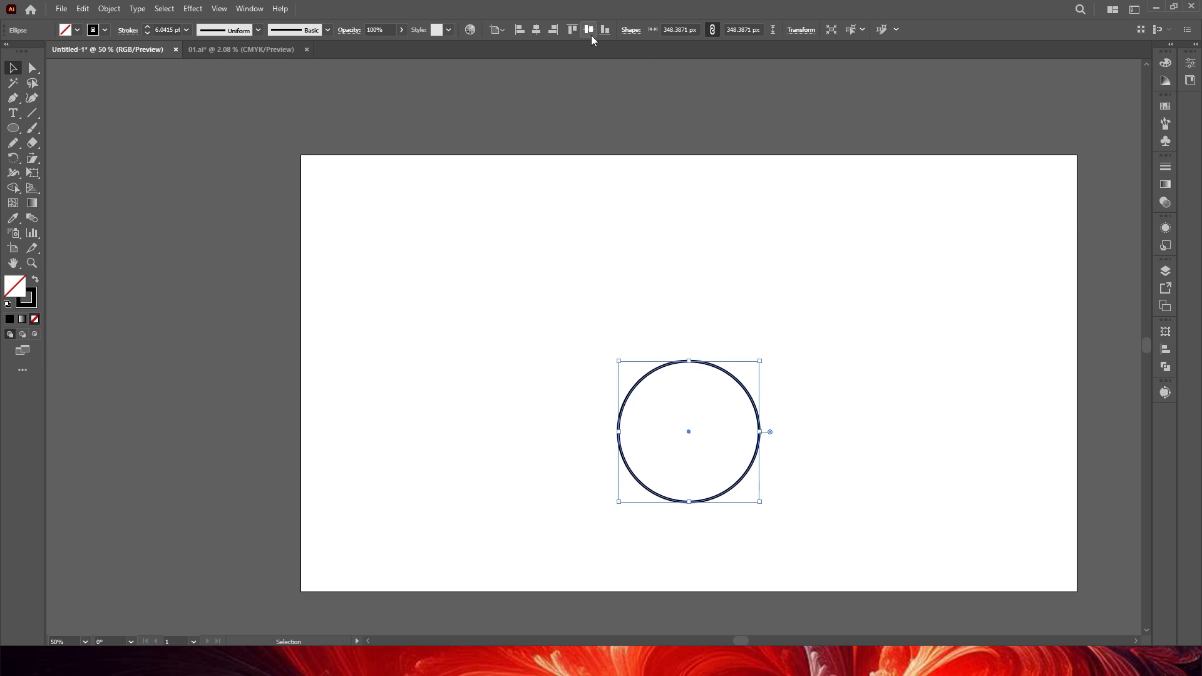
{"action": "left_click", "coordinate": [589, 32]}
{"action": "left_click_drag", "start_coordinate": [591, 253], "coordinate": [750, 451]}
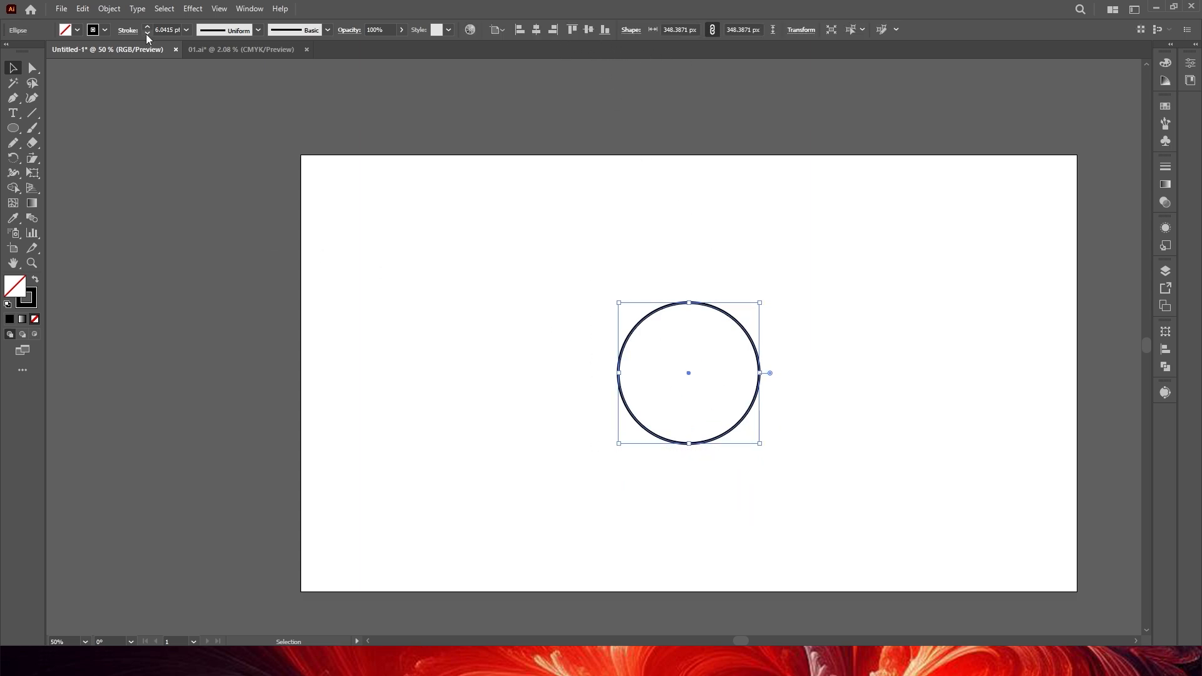
Make the circle's stroke dashed with 12 pt dashes and thicken it to 225 pt to form radiating rays.
{"action": "left_click", "coordinate": [127, 30]}
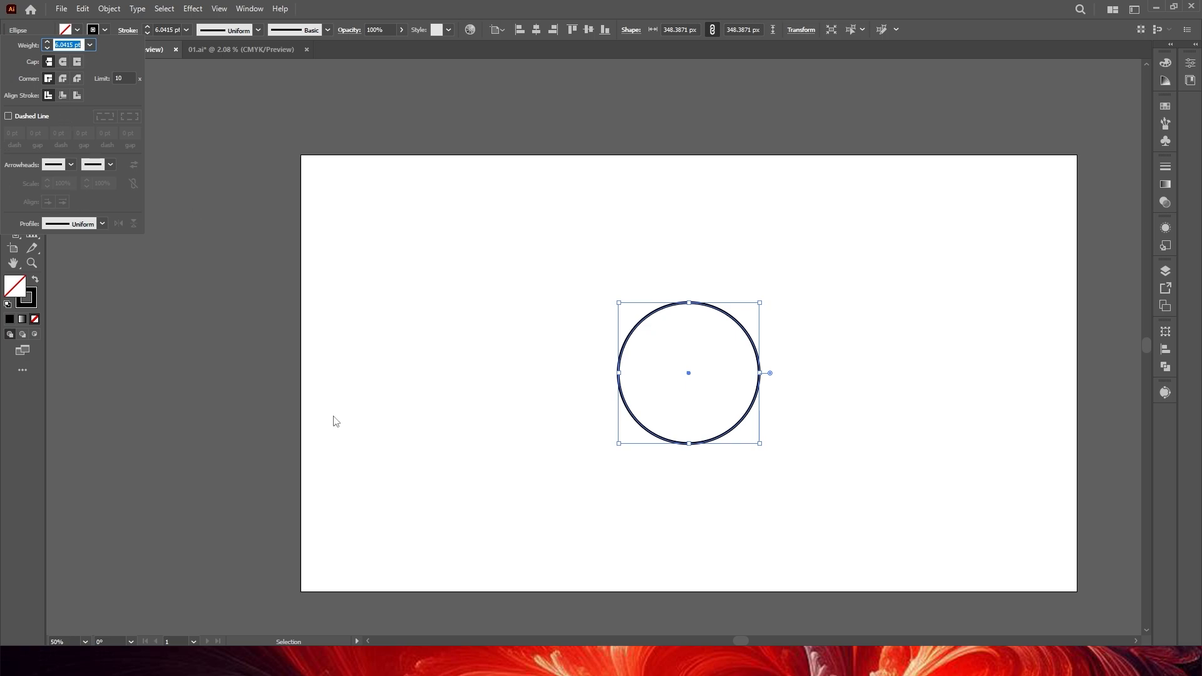
{"action": "left_click", "coordinate": [17, 118]}
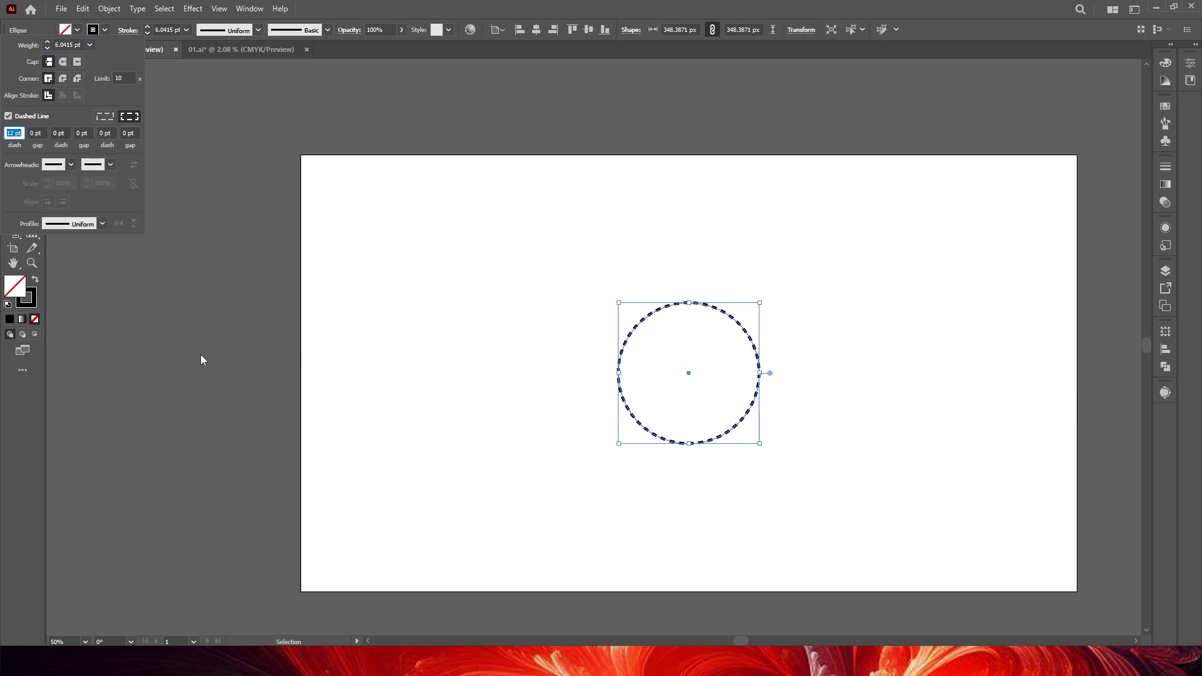
{"action": "left_click", "coordinate": [150, 27]}
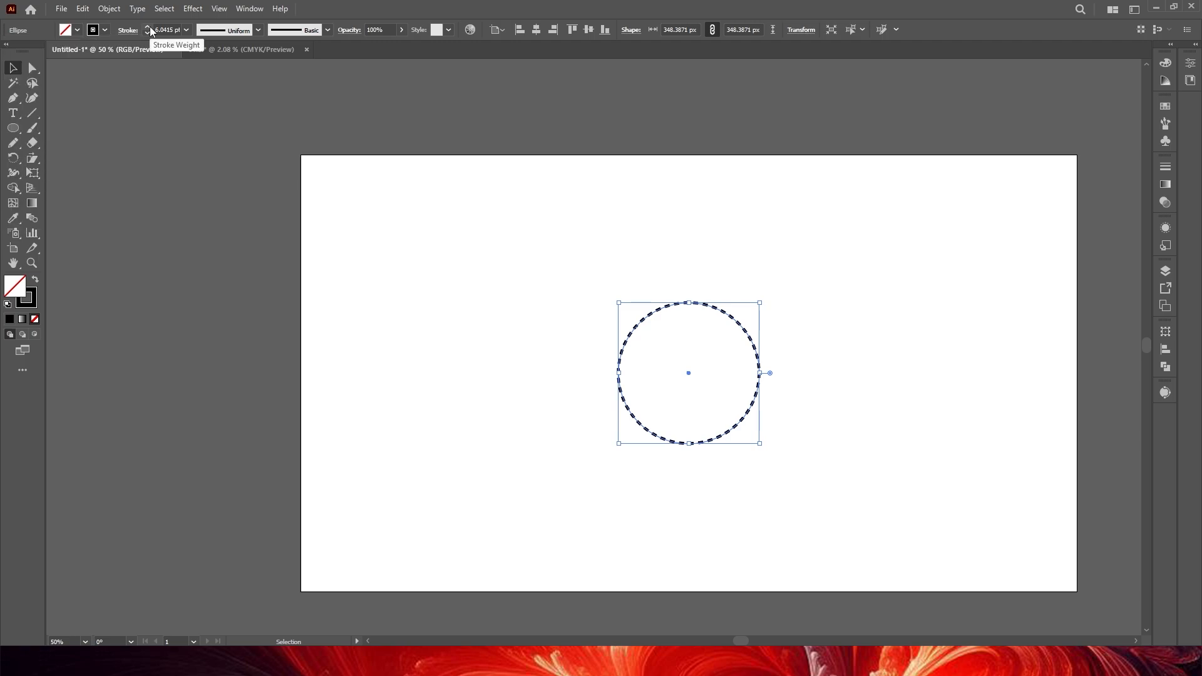
{"action": "left_click", "coordinate": [150, 28]}
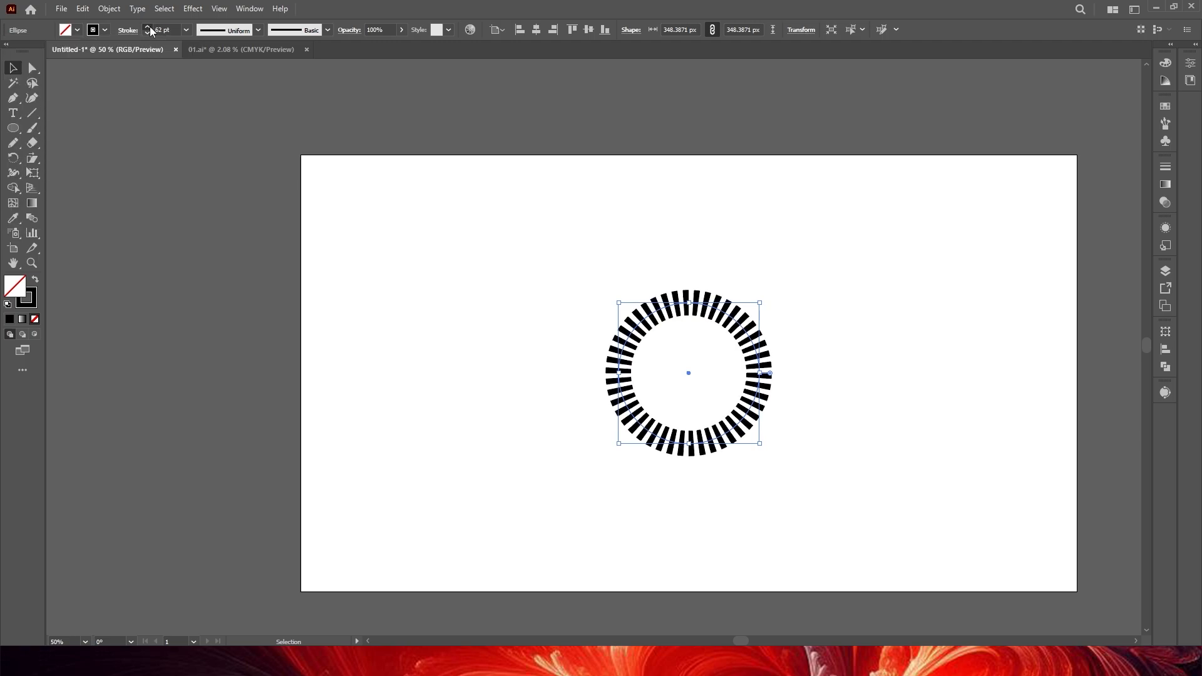
{"action": "left_click", "coordinate": [693, 208]}
{"action": "mouse_move", "coordinate": [907, 267]}
{"action": "left_mouse_down"}
{"action": "mouse_move", "coordinate": [745, 360]}
{"action": "mouse_move", "coordinate": [692, 374]}
{"action": "left_mouse_up"}
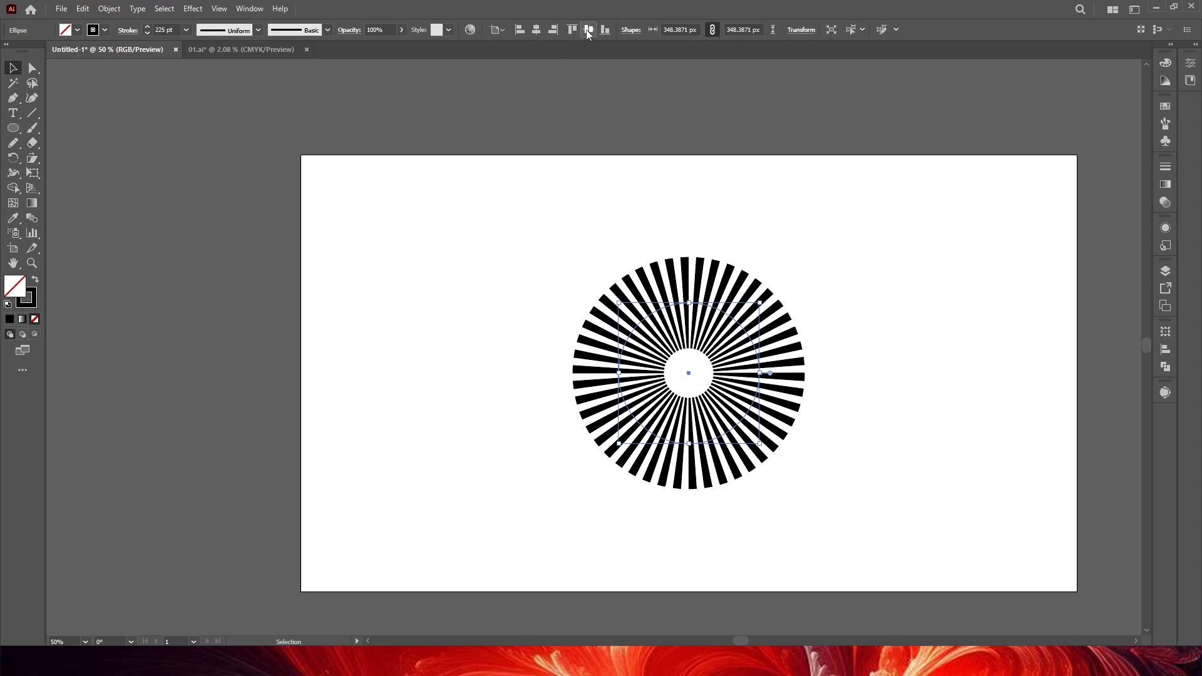
Try shorter and longer dash lengths on the circle's stroke, such as 10 and 27 pt, settling on moderately wider rays.
{"action": "left_click", "coordinate": [128, 30]}
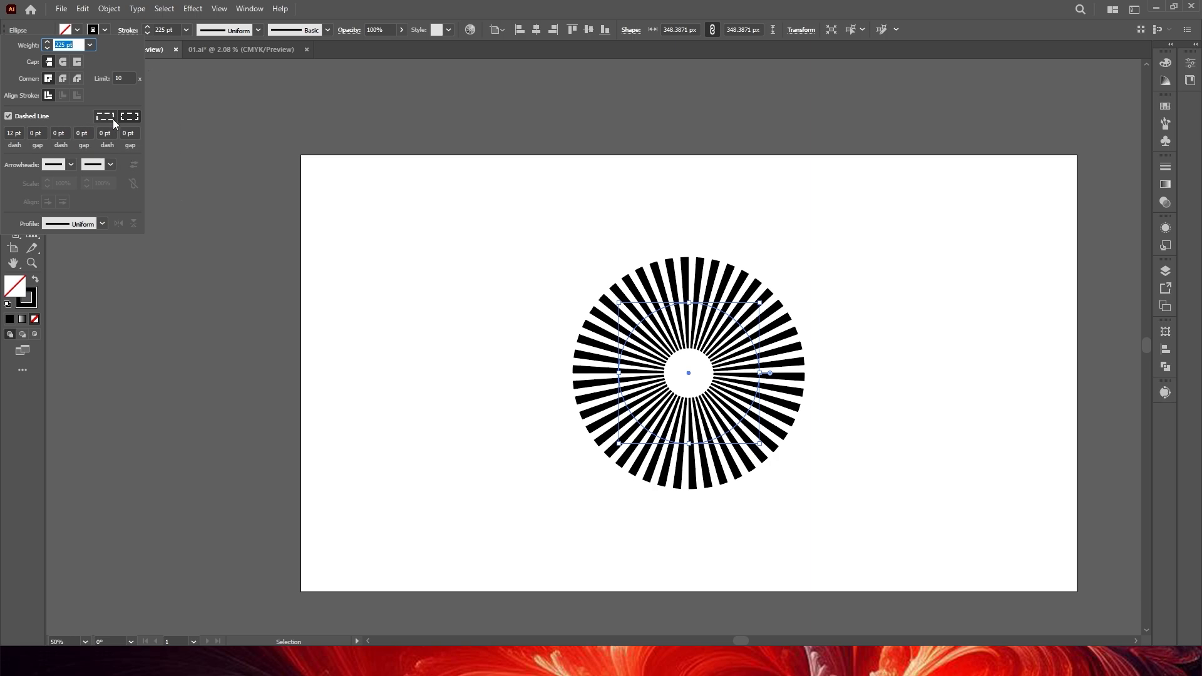
{"action": "left_click", "coordinate": [17, 132]}
{"action": "key", "text": "Down"}
{"action": "key", "text": "Down"}
{"action": "key", "text": "Down"}
{"action": "key", "text": "Down"}
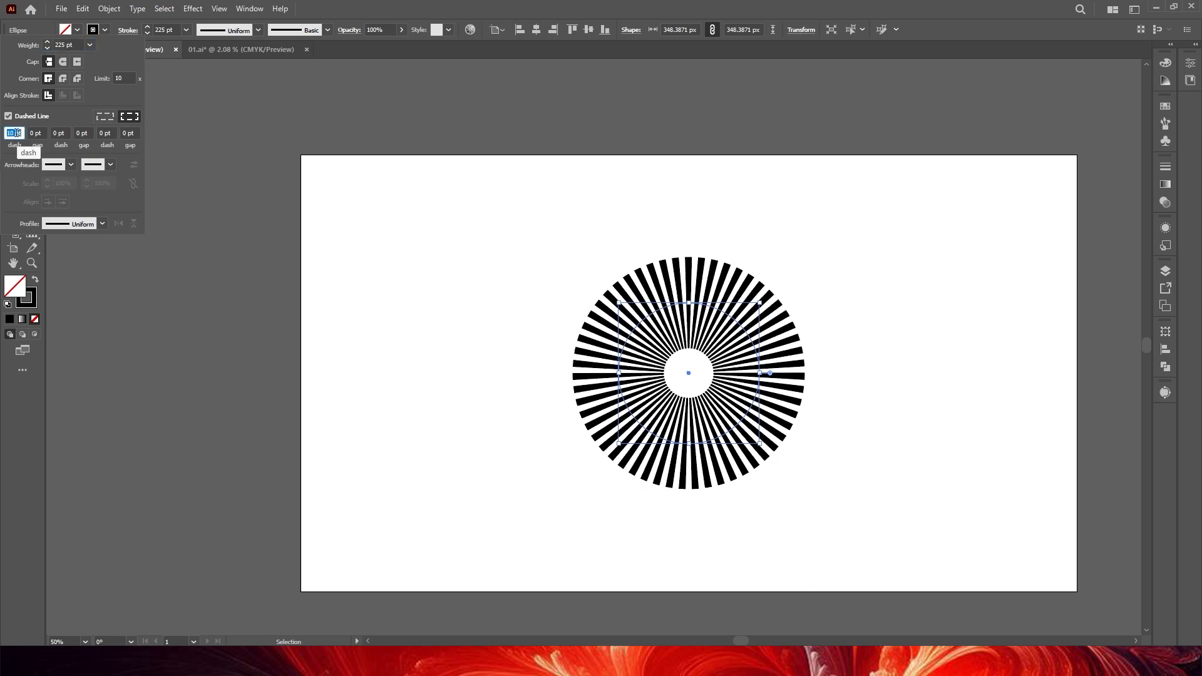
{"action": "key", "text": "shift+Up"}
{"action": "key", "text": "shift+Up"}
{"action": "key", "text": "Down"}
{"action": "key", "text": "Down"}
{"action": "key", "text": "Down"}
{"action": "key", "text": "Down"}
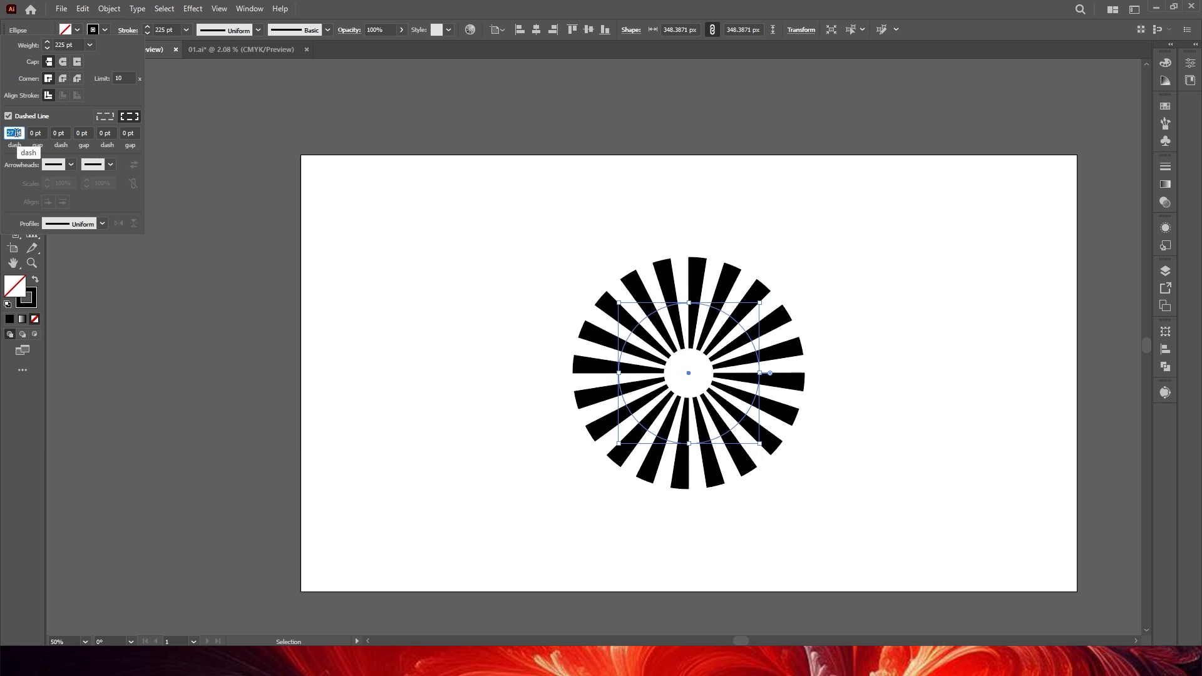
{"action": "left_click", "coordinate": [785, 464]}
Expand the dashed circle's appearance and stroke into a group of filled ray shapes.
{"action": "left_click", "coordinate": [109, 9]}
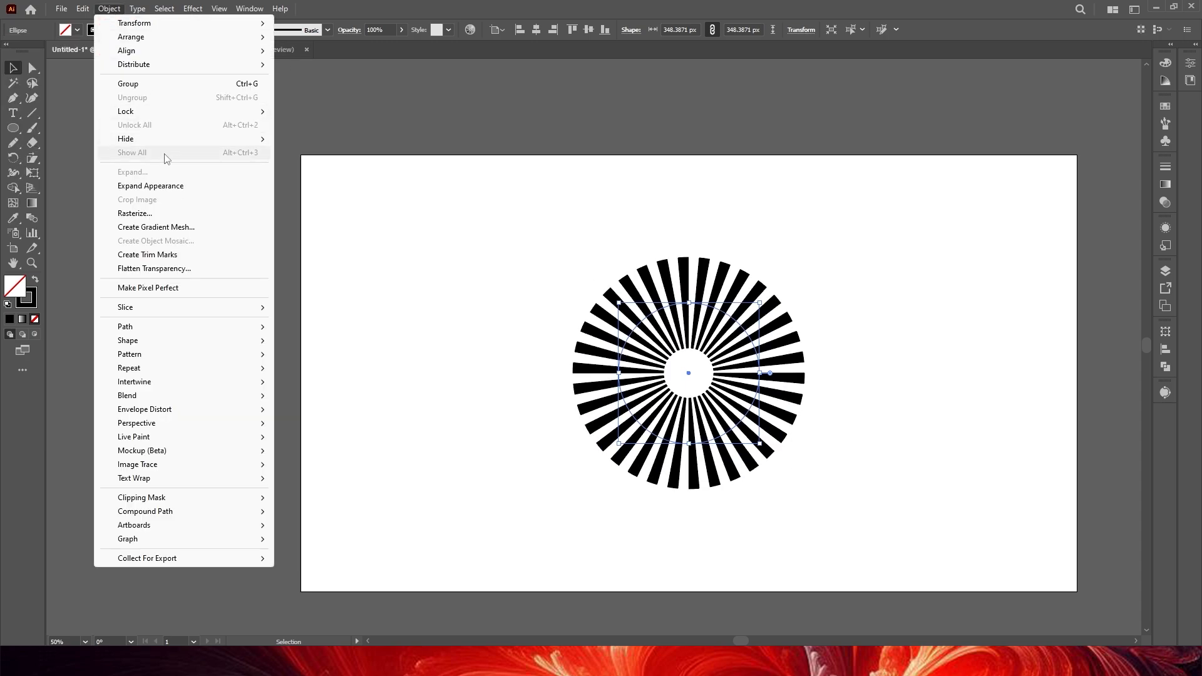
{"action": "left_click", "coordinate": [177, 186]}
{"action": "left_click", "coordinate": [109, 9]}
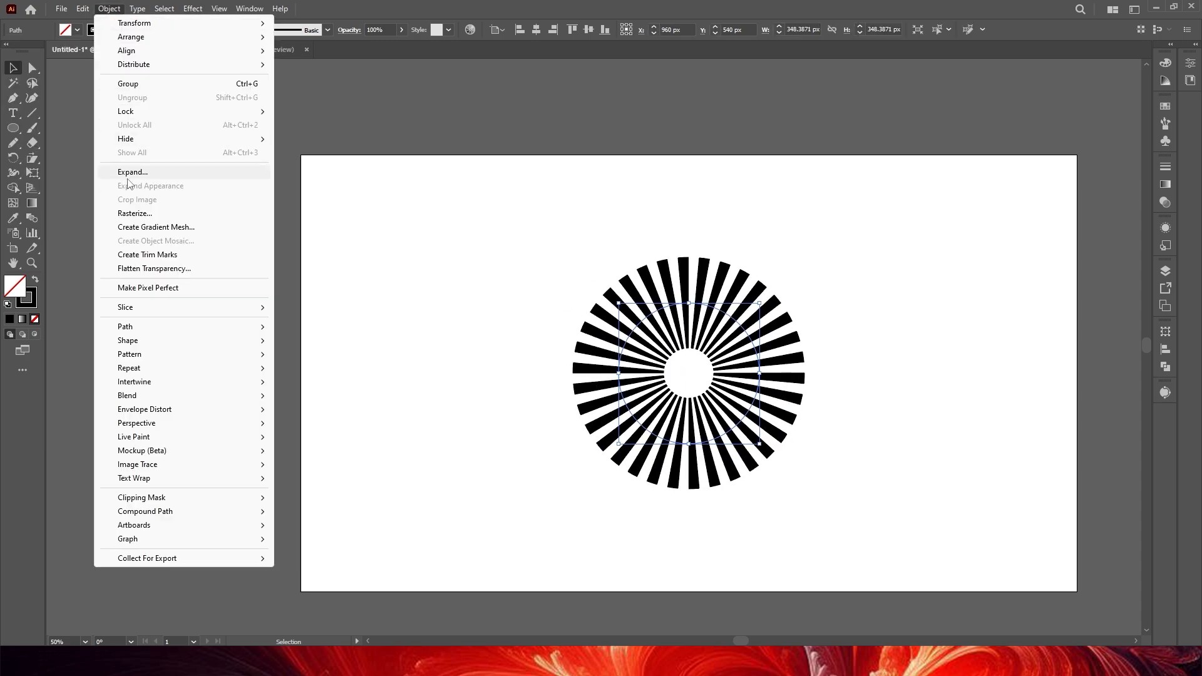
{"action": "left_click", "coordinate": [138, 171]}
{"action": "left_click", "coordinate": [571, 400]}
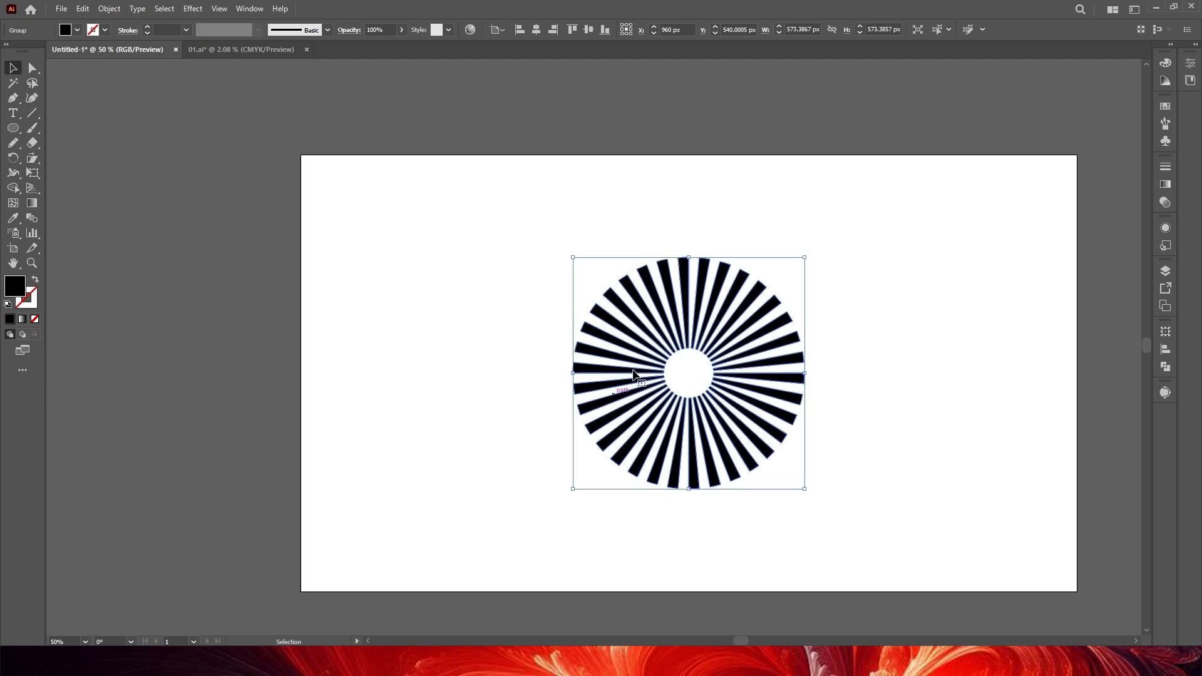
Fill the sunburst with the Summer preset gradient and place a dark navy rectangle behind it covering the whole artboard.
{"action": "left_click", "coordinate": [1166, 185]}
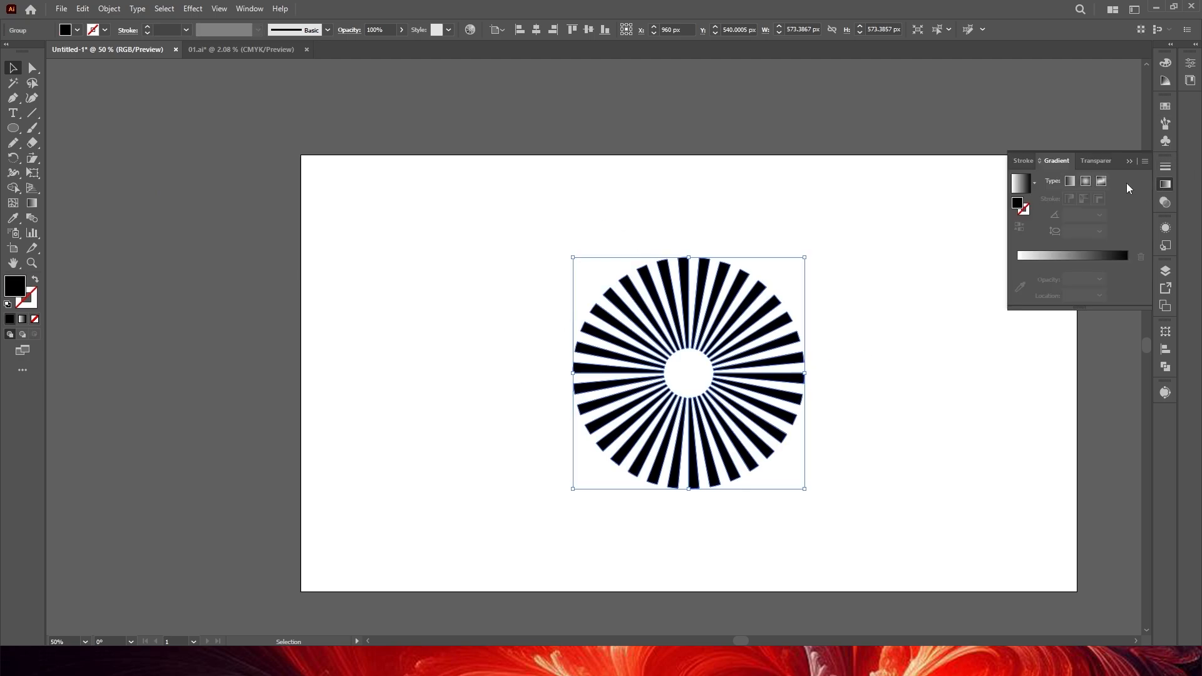
{"action": "left_click", "coordinate": [1034, 184]}
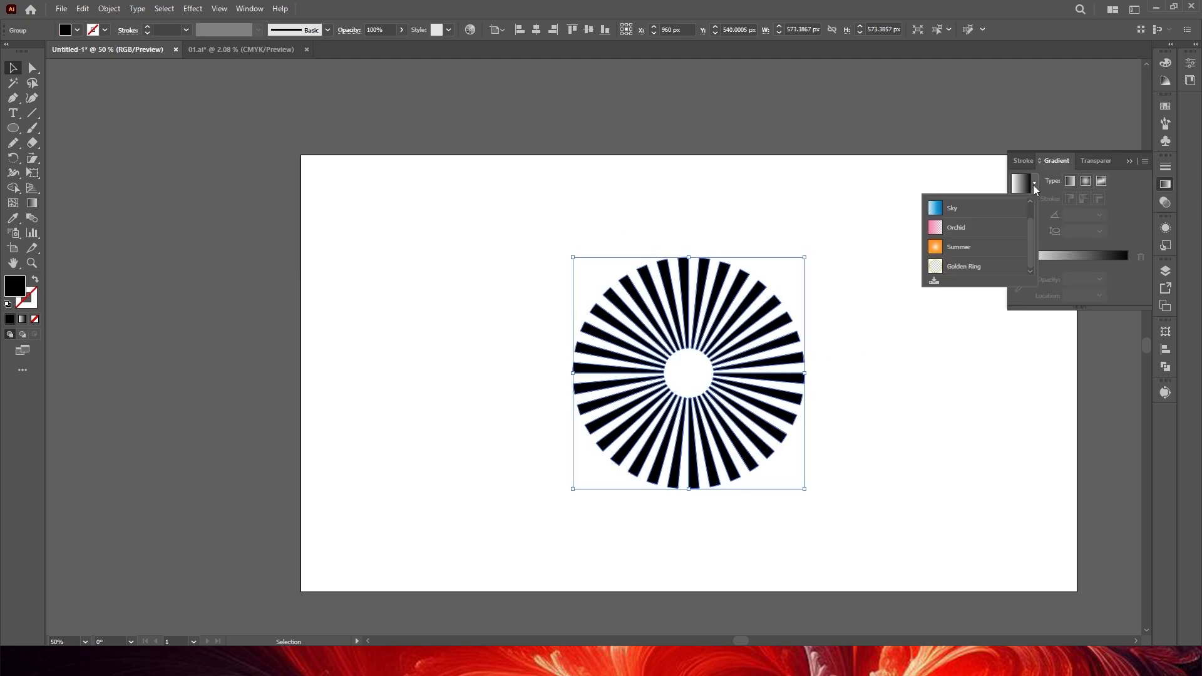
{"action": "left_click", "coordinate": [951, 246]}
{"action": "left_click", "coordinate": [920, 269]}
{"action": "left_click_drag", "start_coordinate": [12, 127], "coordinate": [50, 128]}
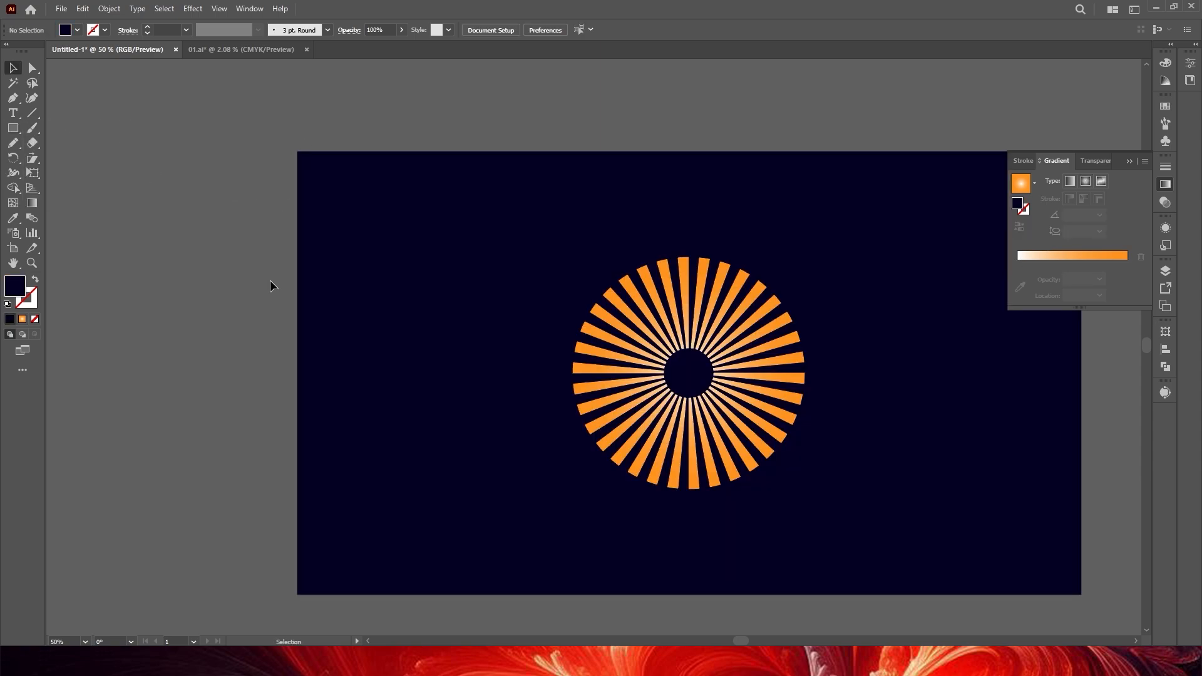